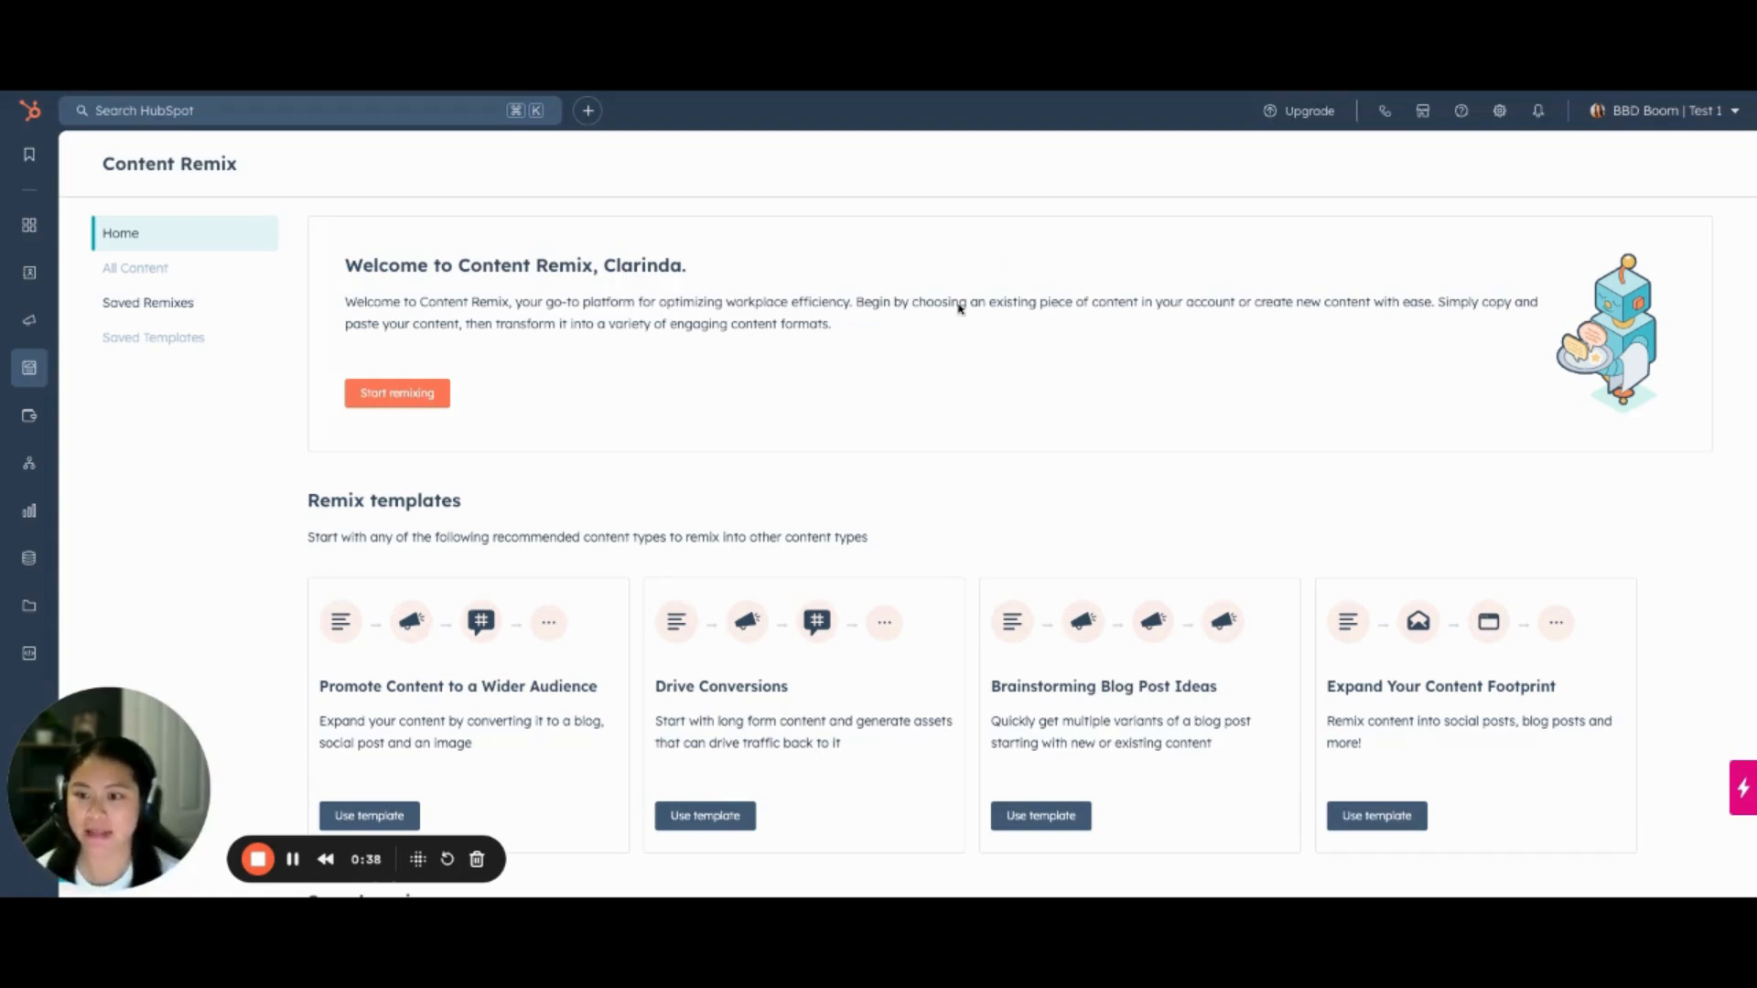
# Start a new remix from the "Promote Content to a Wider Audience" template
pyautogui.scroll(-3, 802, 544)
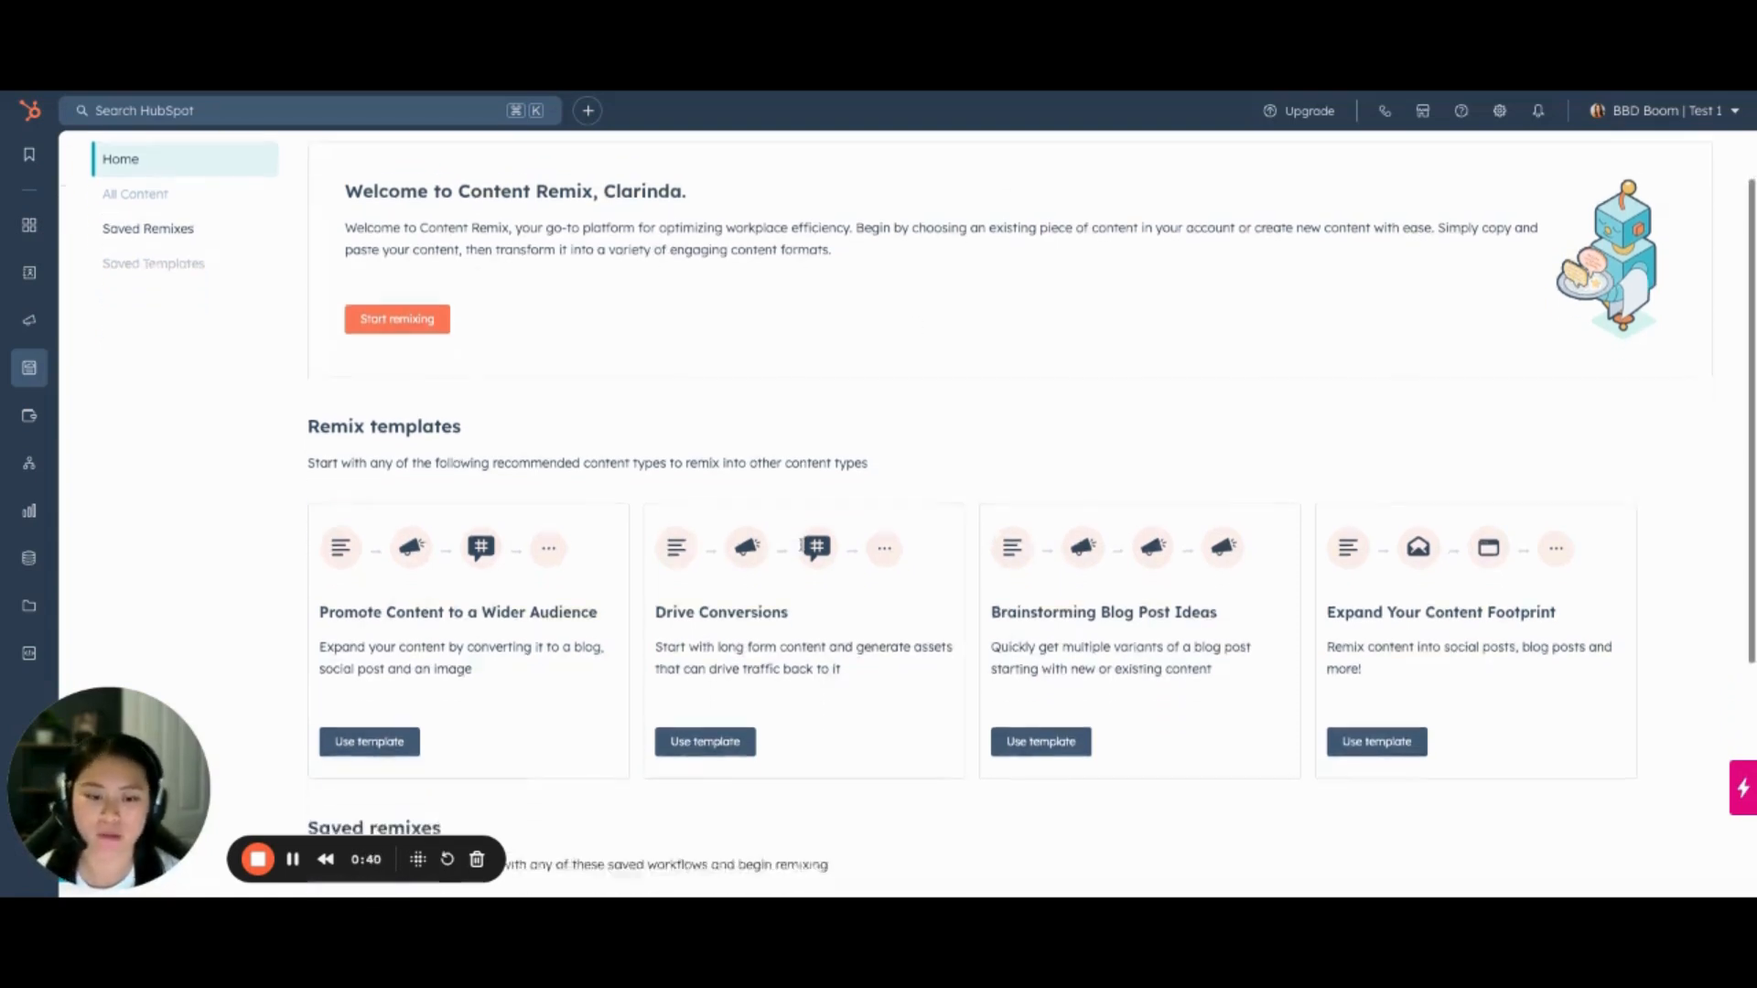
pyautogui.scroll(-2, 1032, 513)
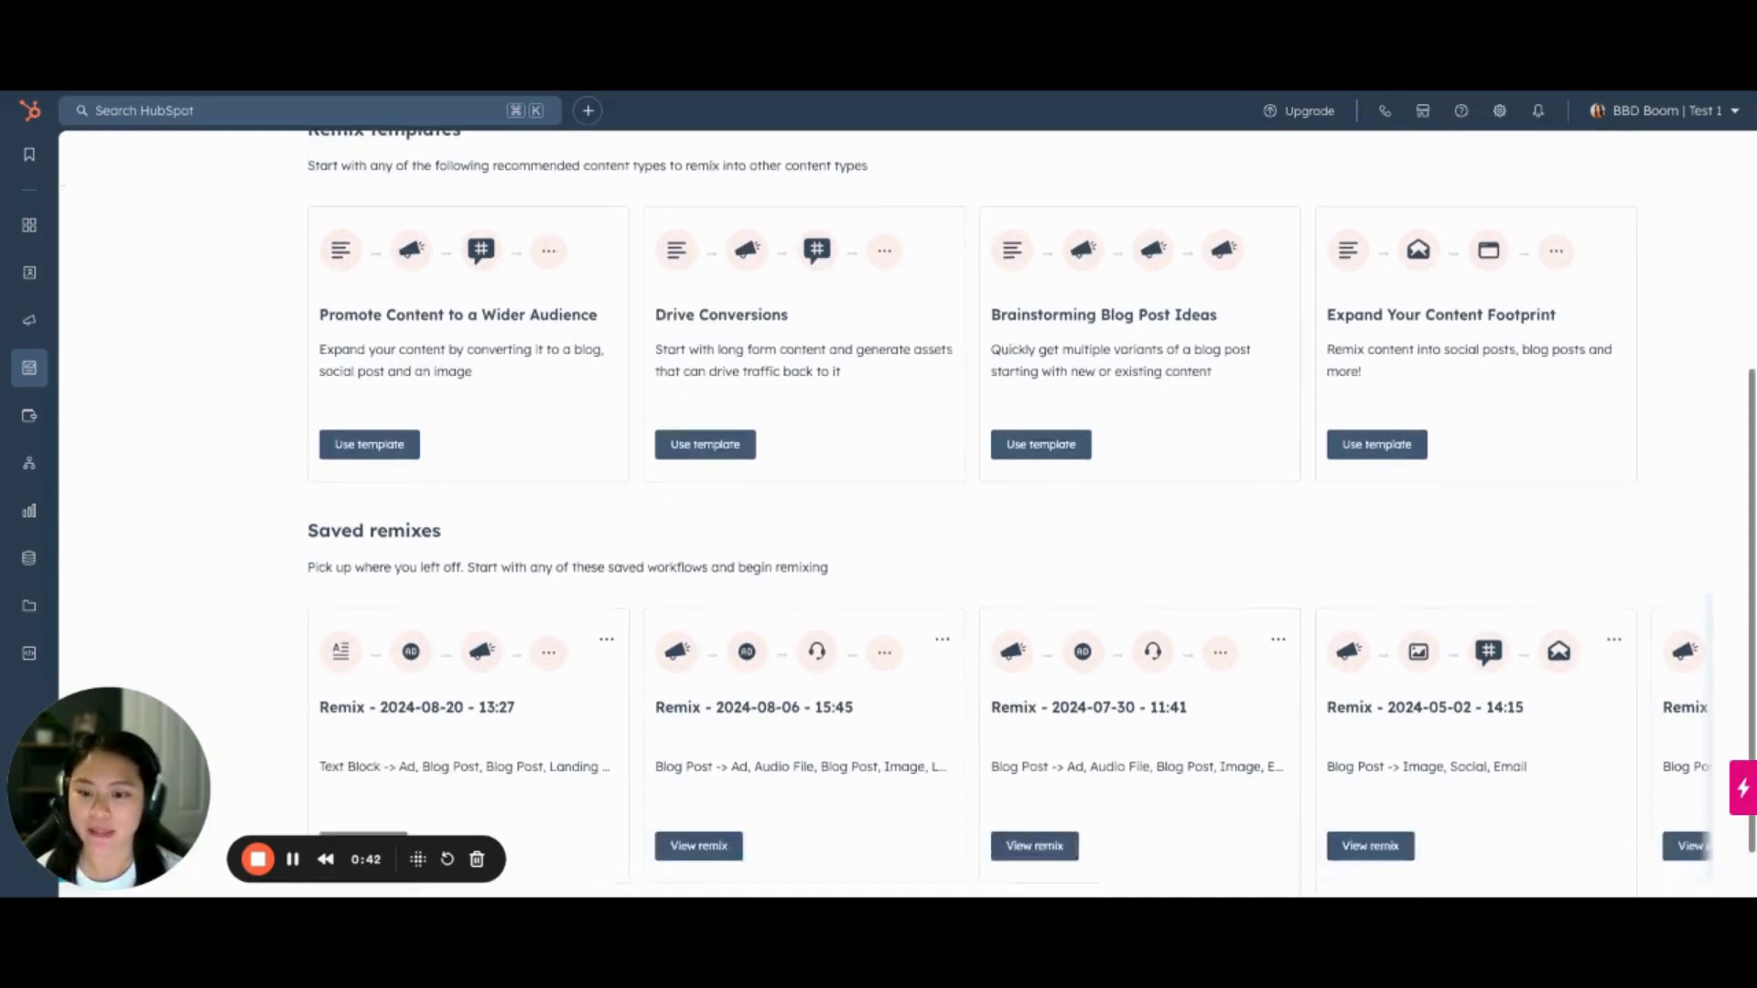
pyautogui.scroll(1, 1032, 513)
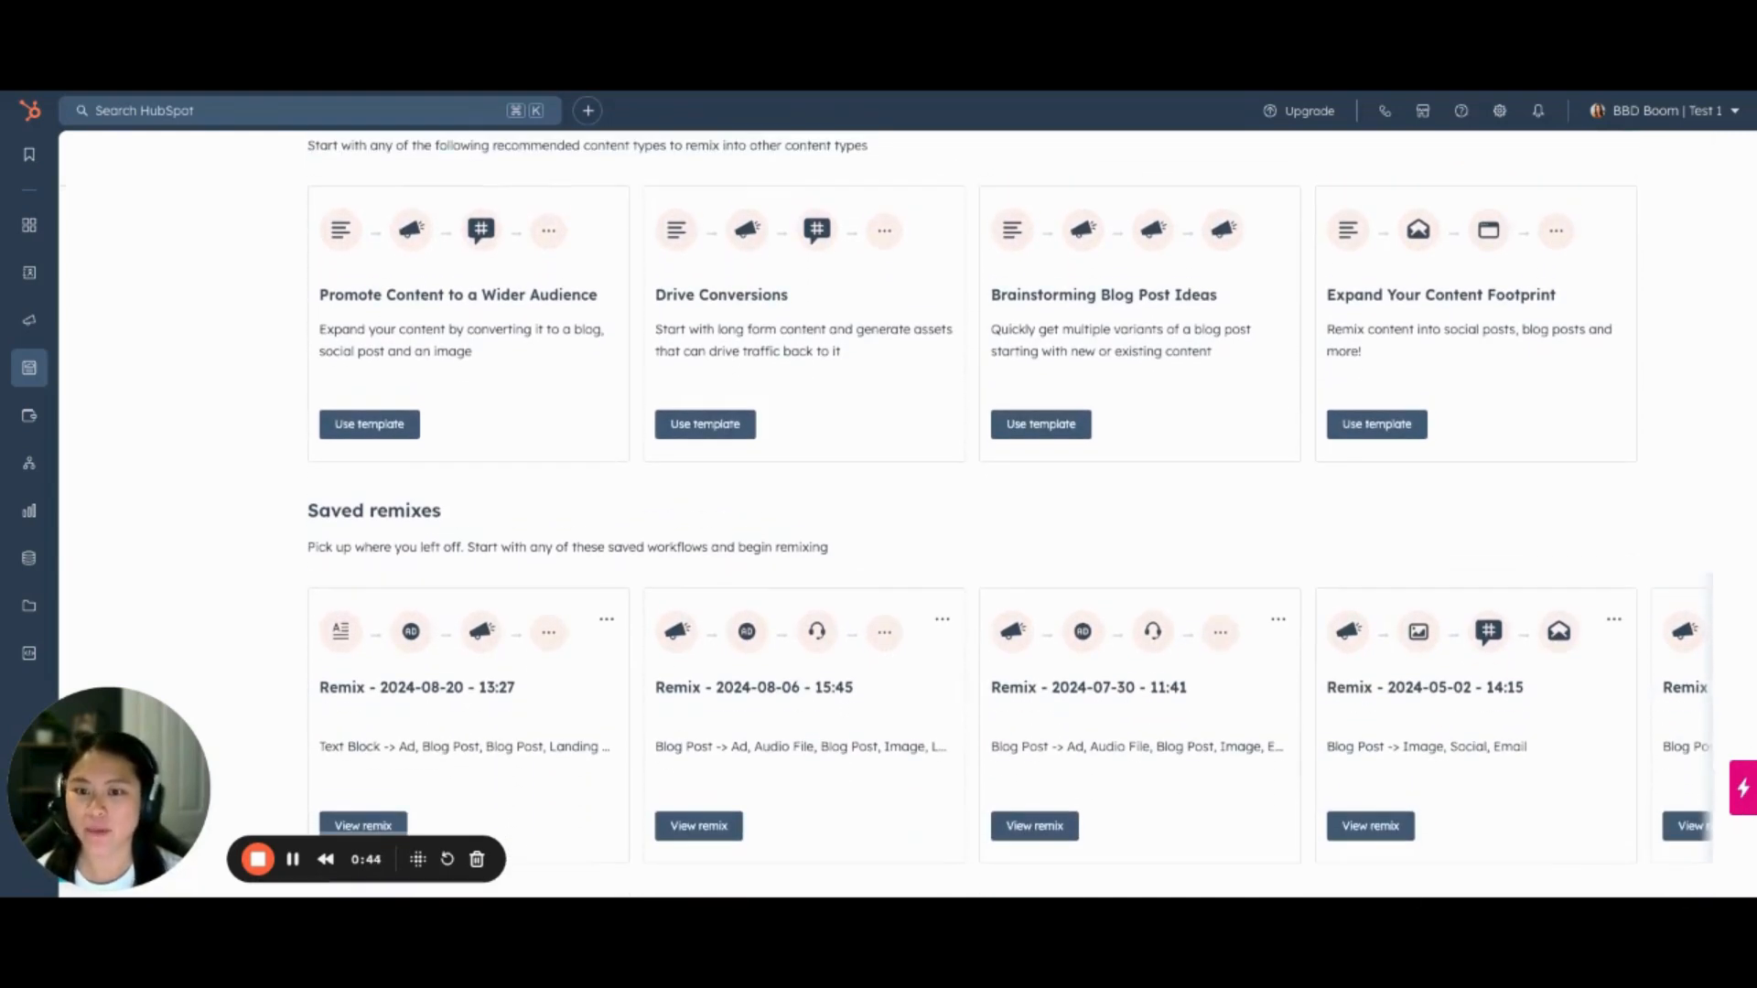
pyautogui.click(370, 423)
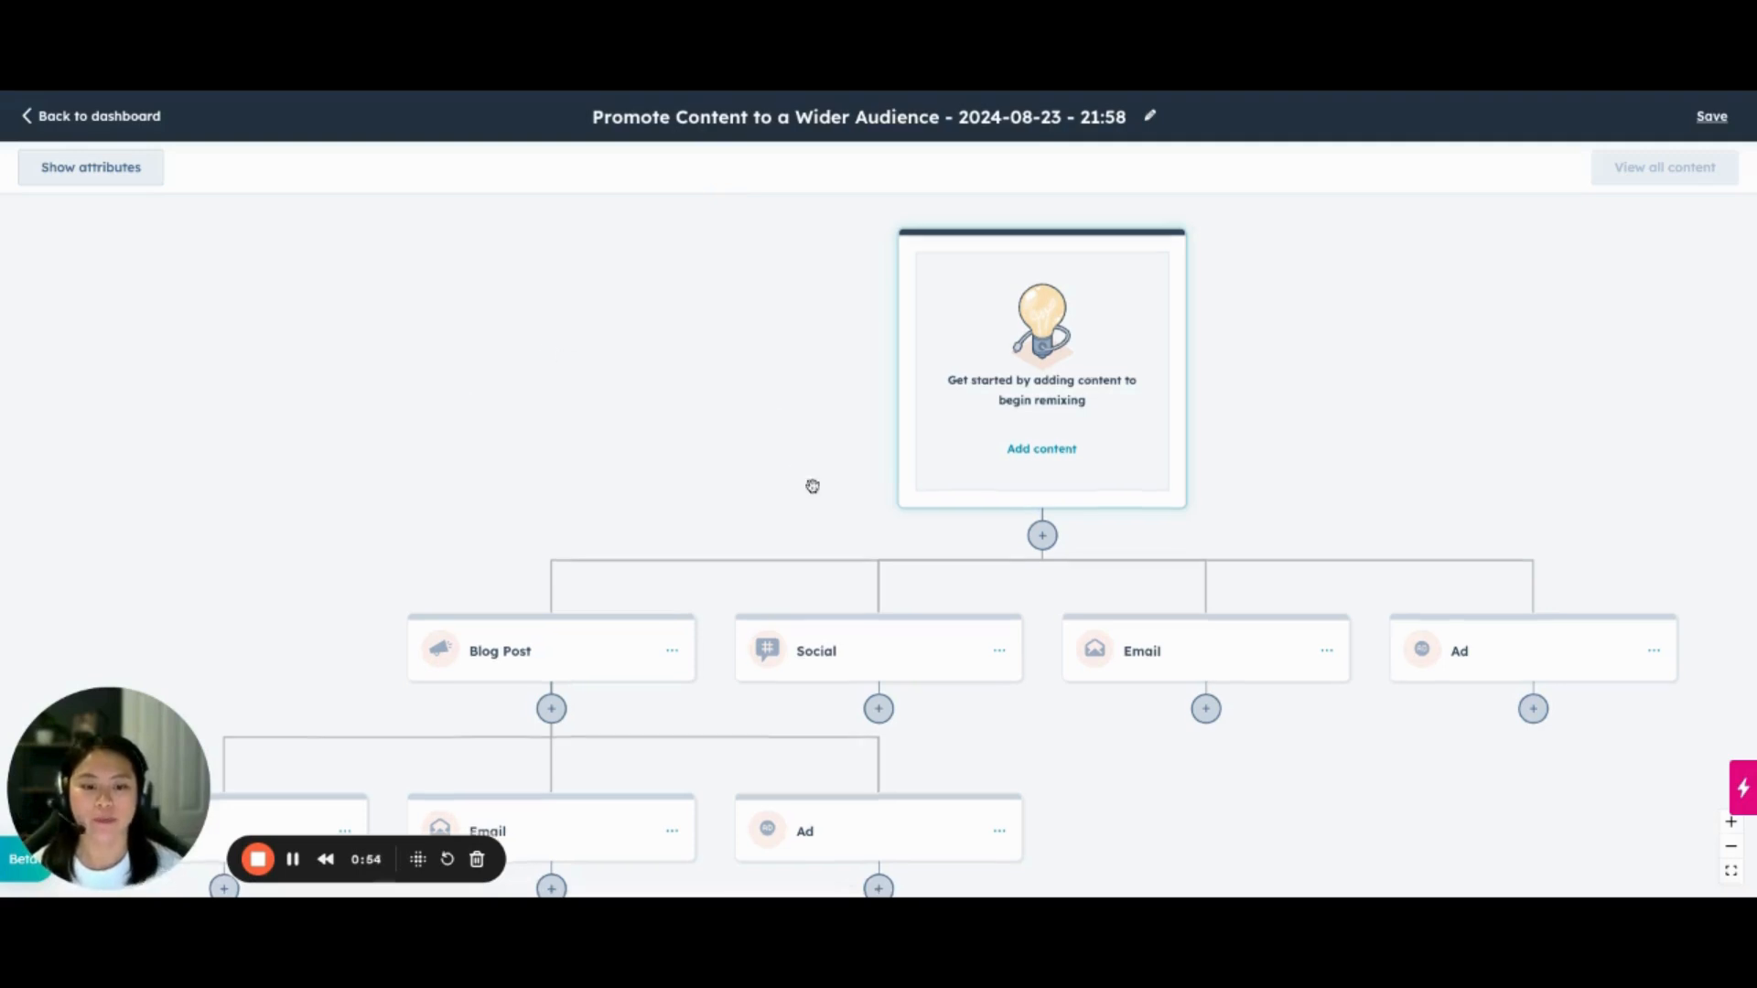
# Examine the template's workflow, from the source content block through the blog post, social, email and ad branches
pyautogui.scroll(-3, 812, 486)
pyautogui.scroll(-2, 813, 483)
pyautogui.scroll(4, 812, 483)
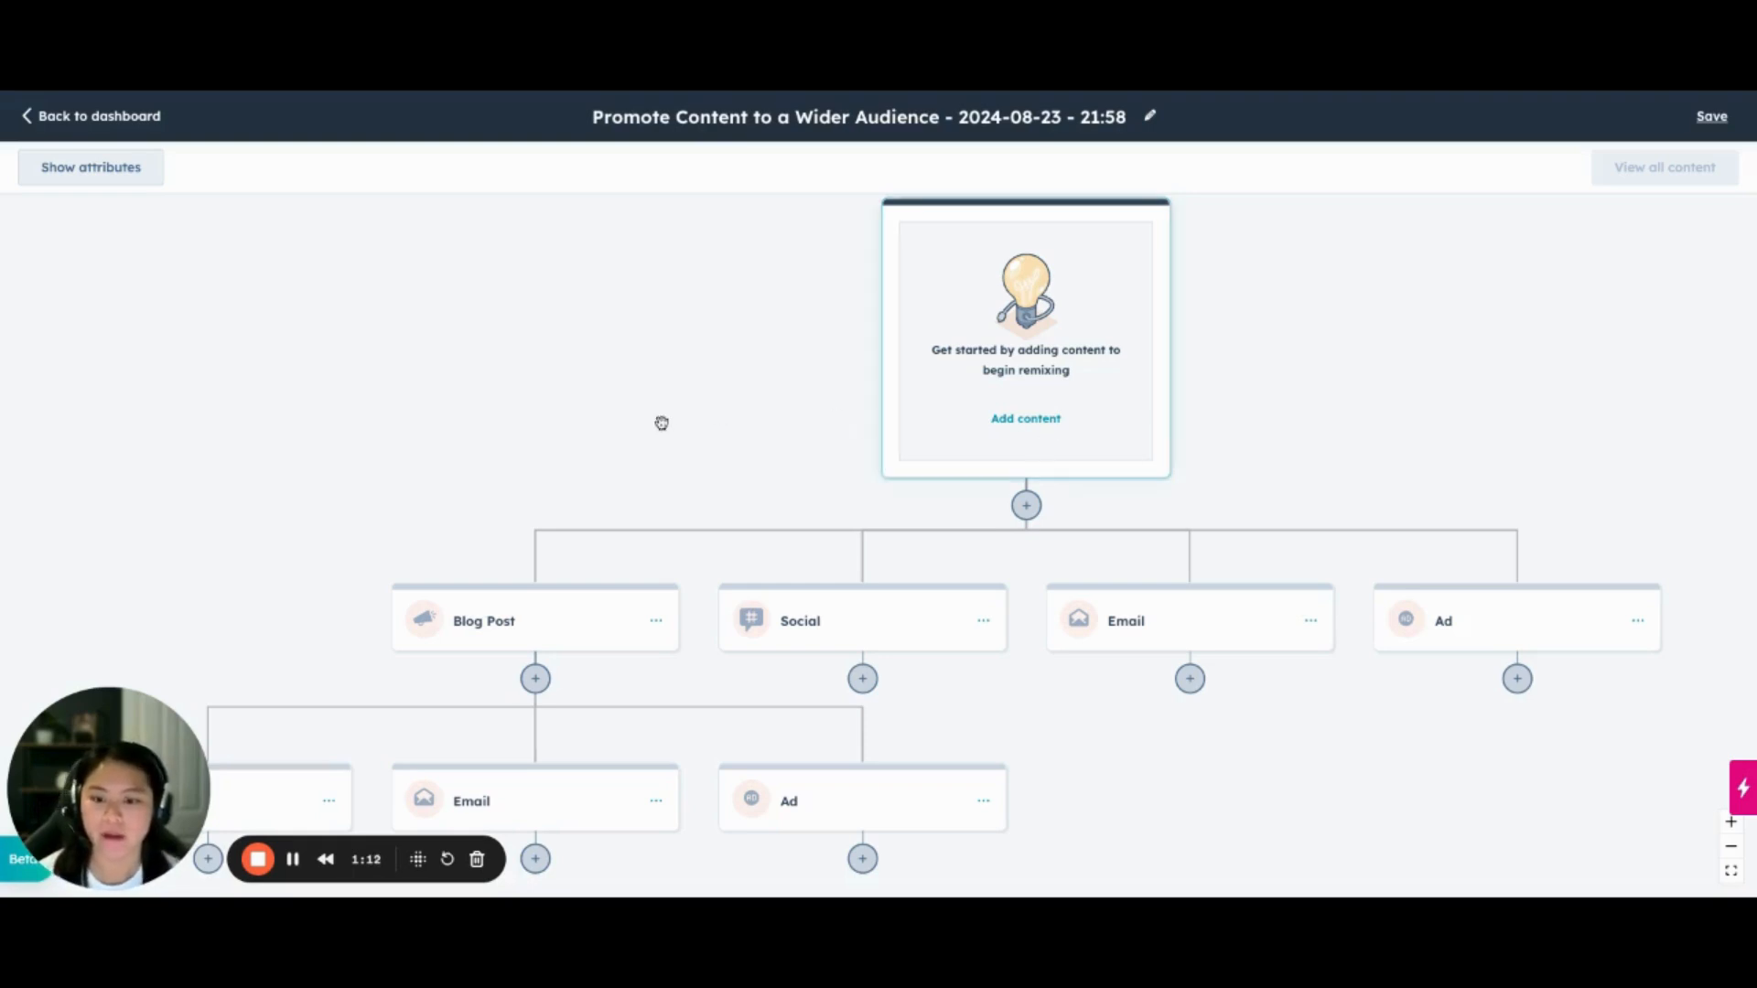
pyautogui.scroll(-1, 601, 541)
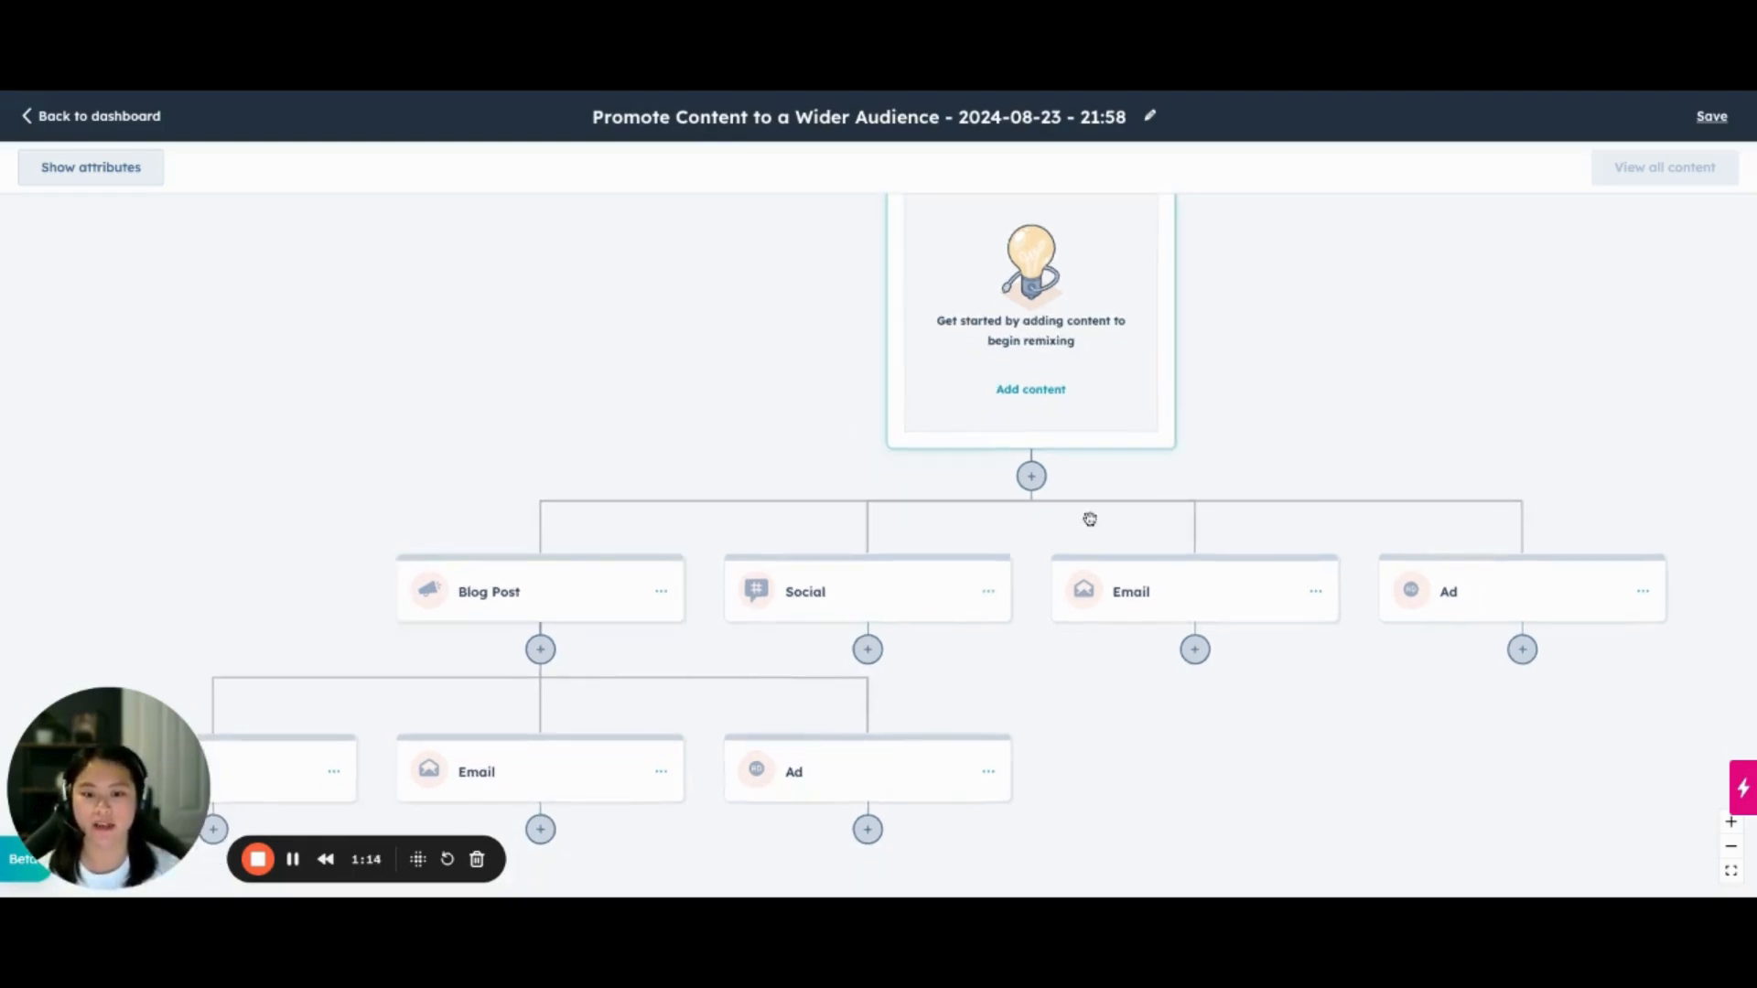
pyautogui.scroll(-3, 561, 531)
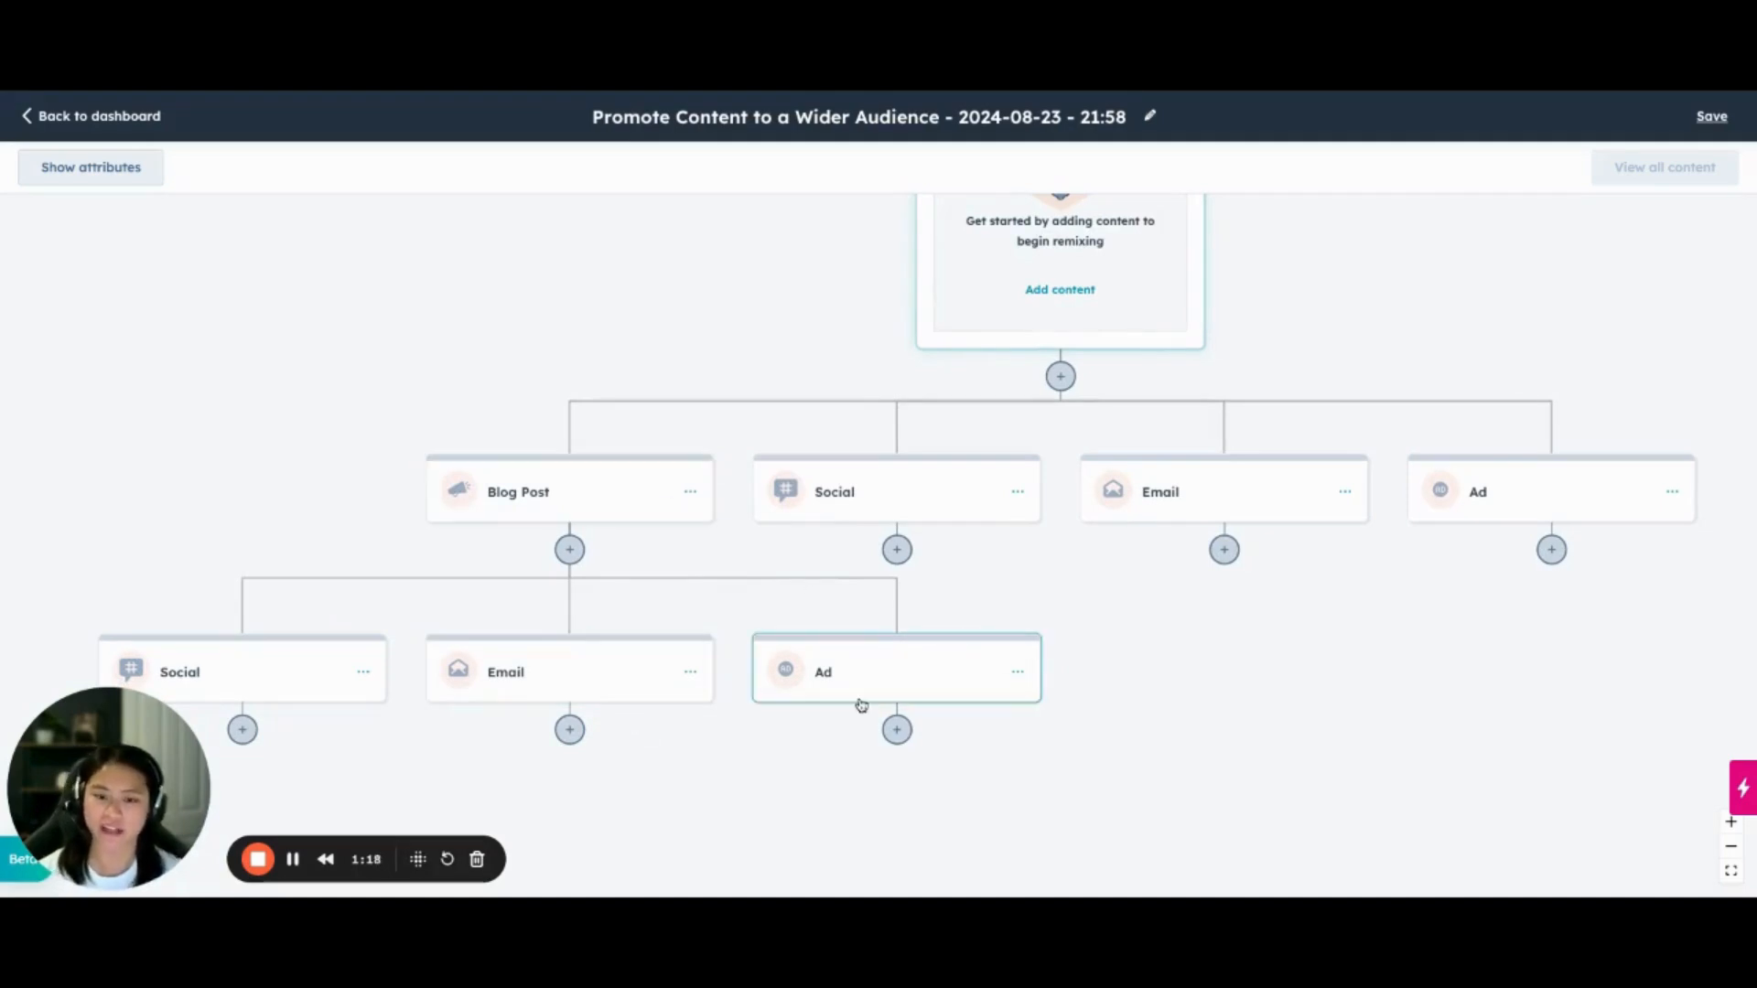
pyautogui.scroll(3, 820, 419)
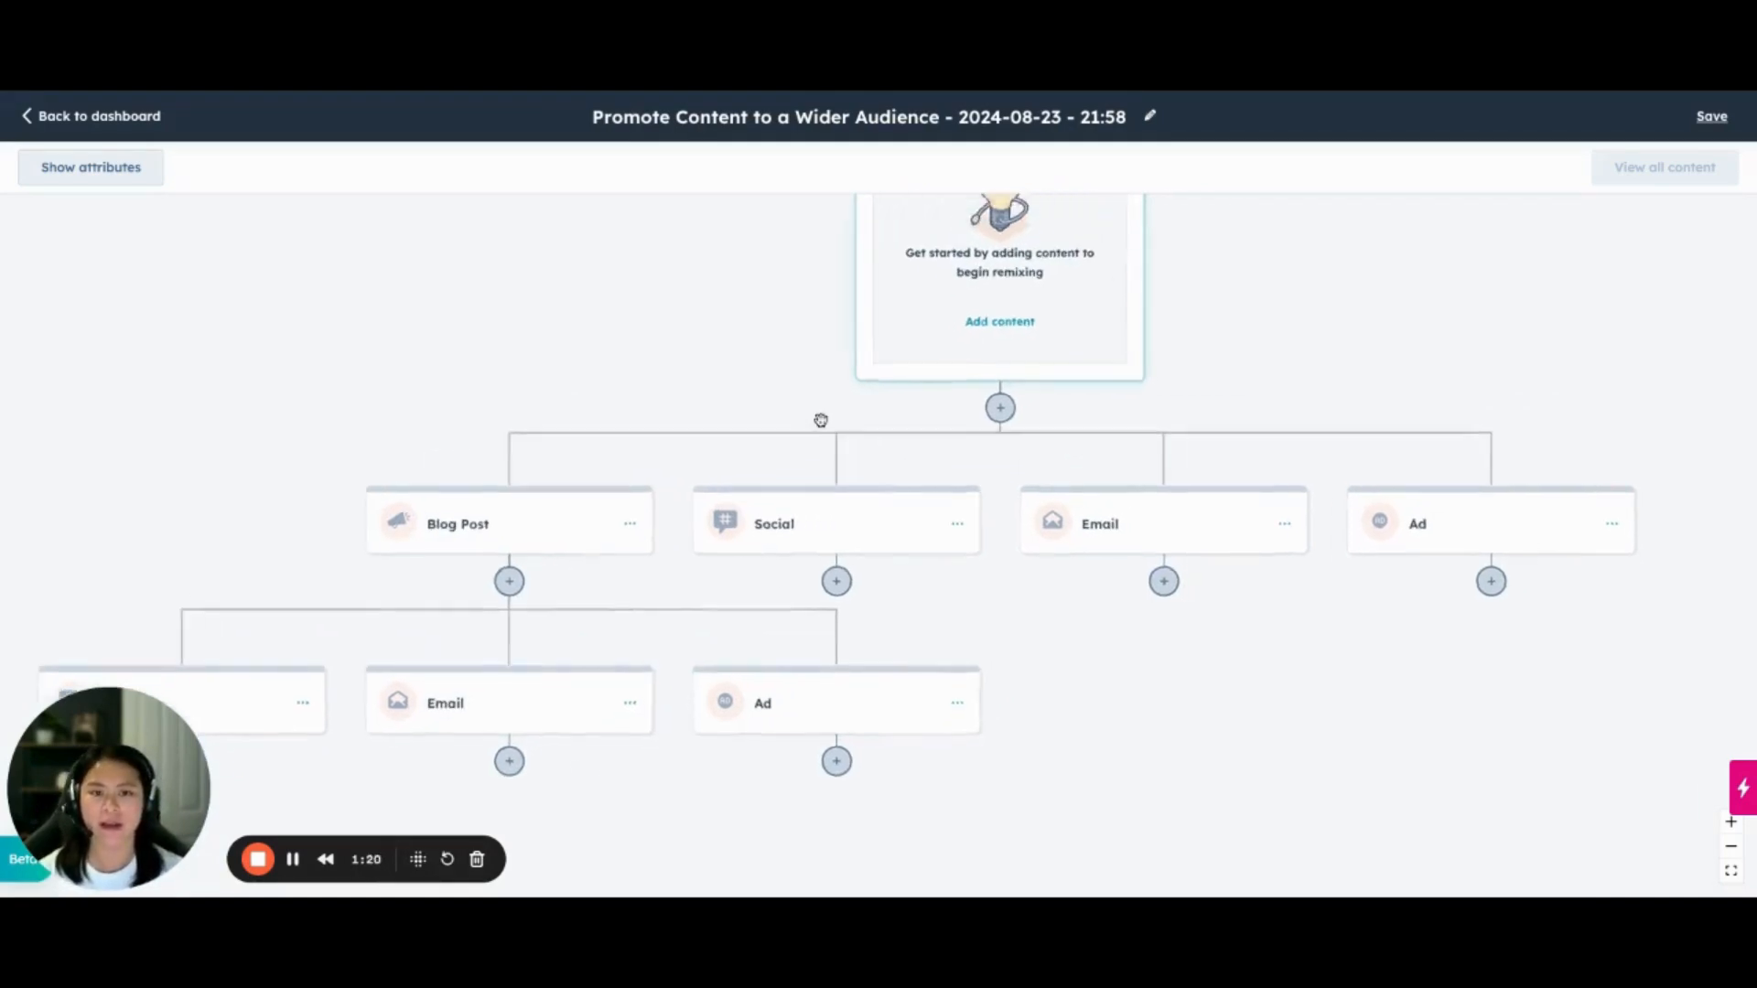
# Choose the existing blog post "5 Top Tips for Inbound Marketing" as the remix's source content and proceed to its attributes
pyautogui.click(968, 311)
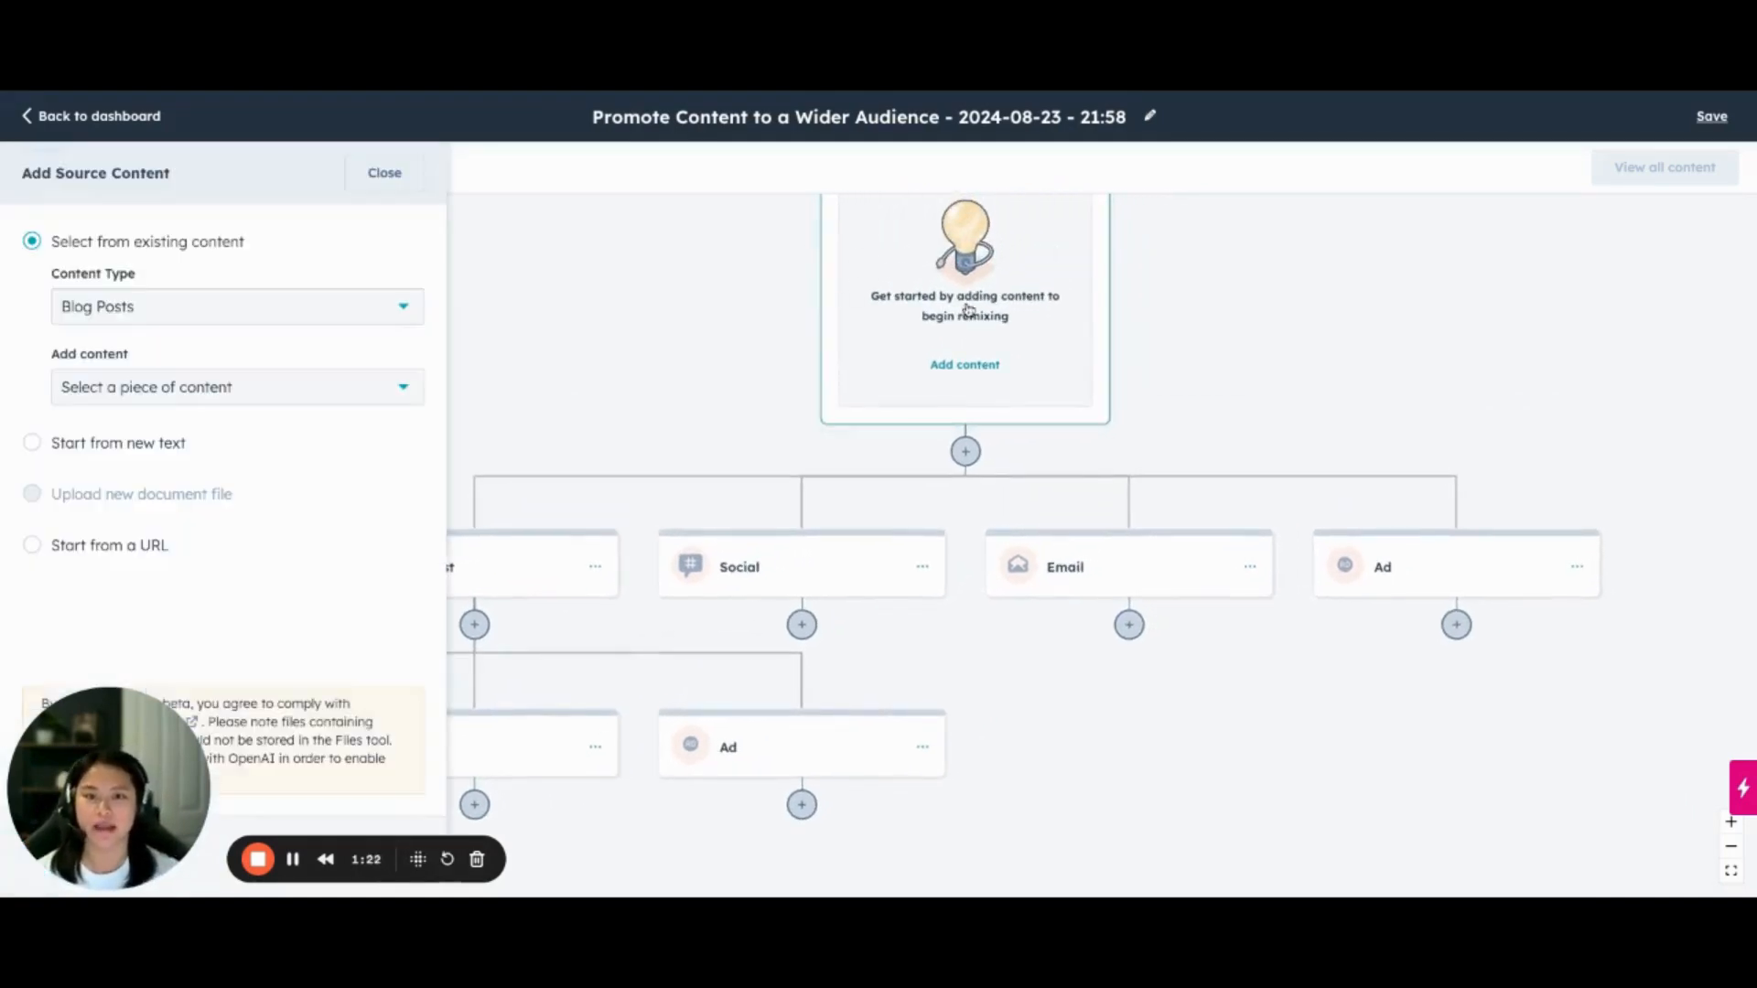
pyautogui.scroll(2, 979, 291)
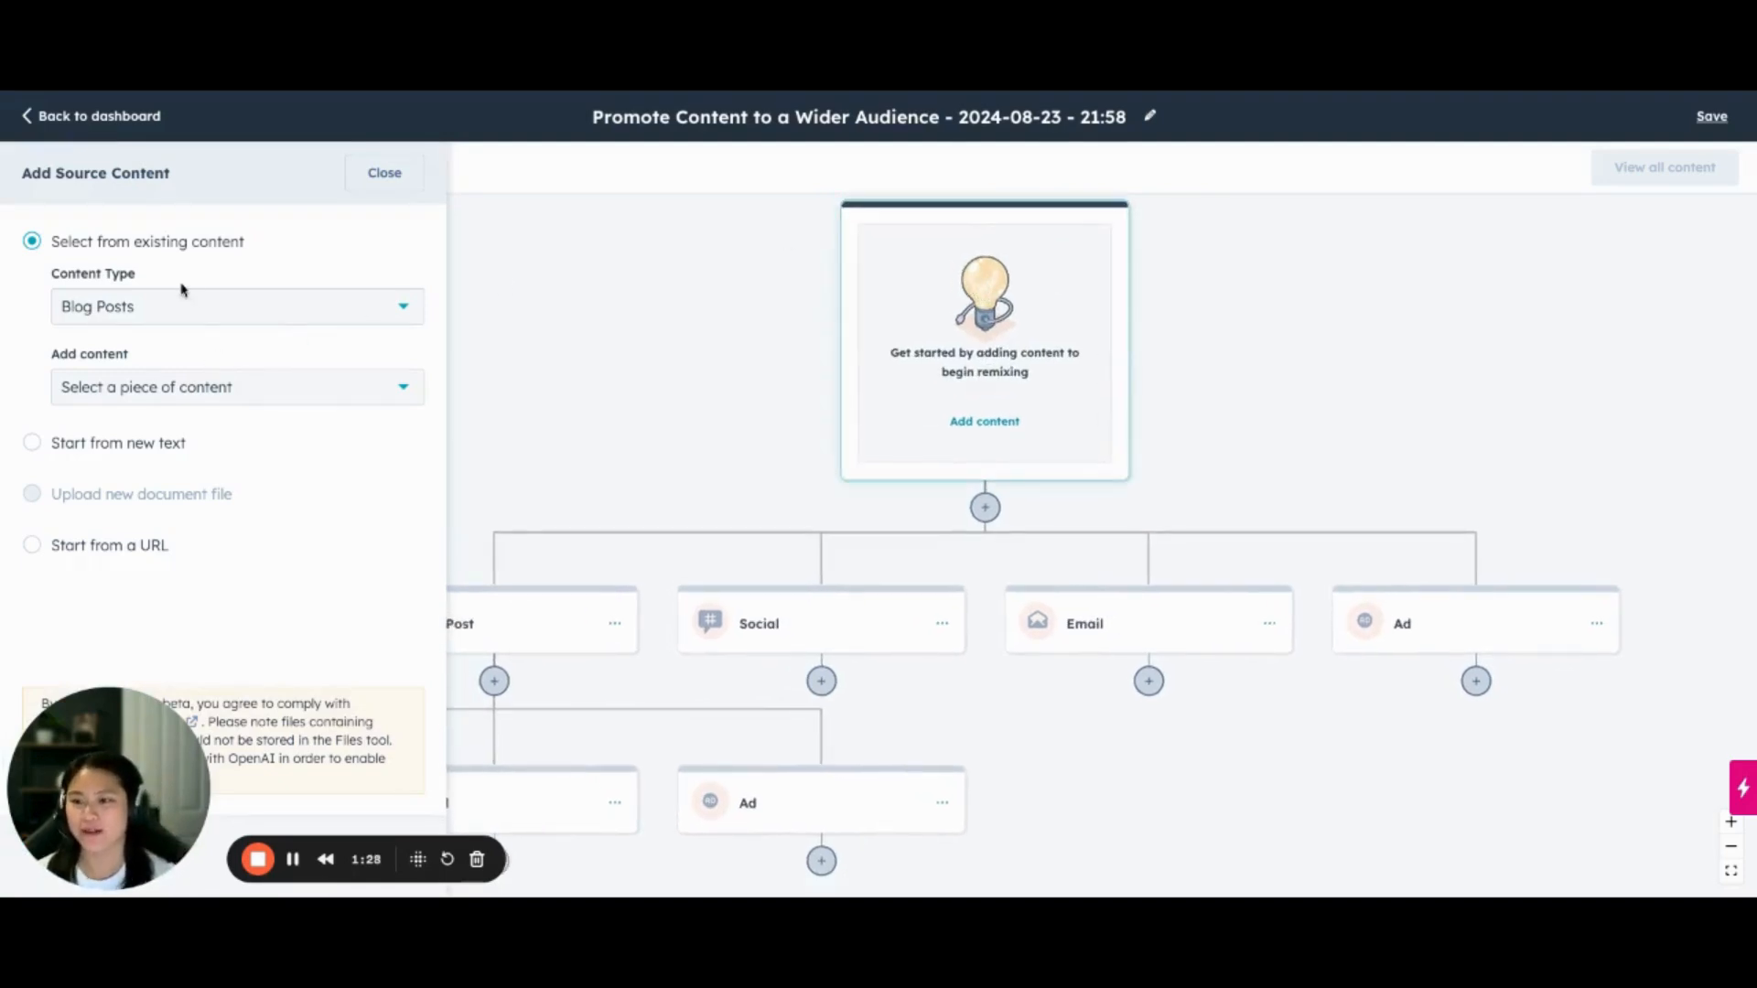
pyautogui.click(87, 447)
pyautogui.click(102, 244)
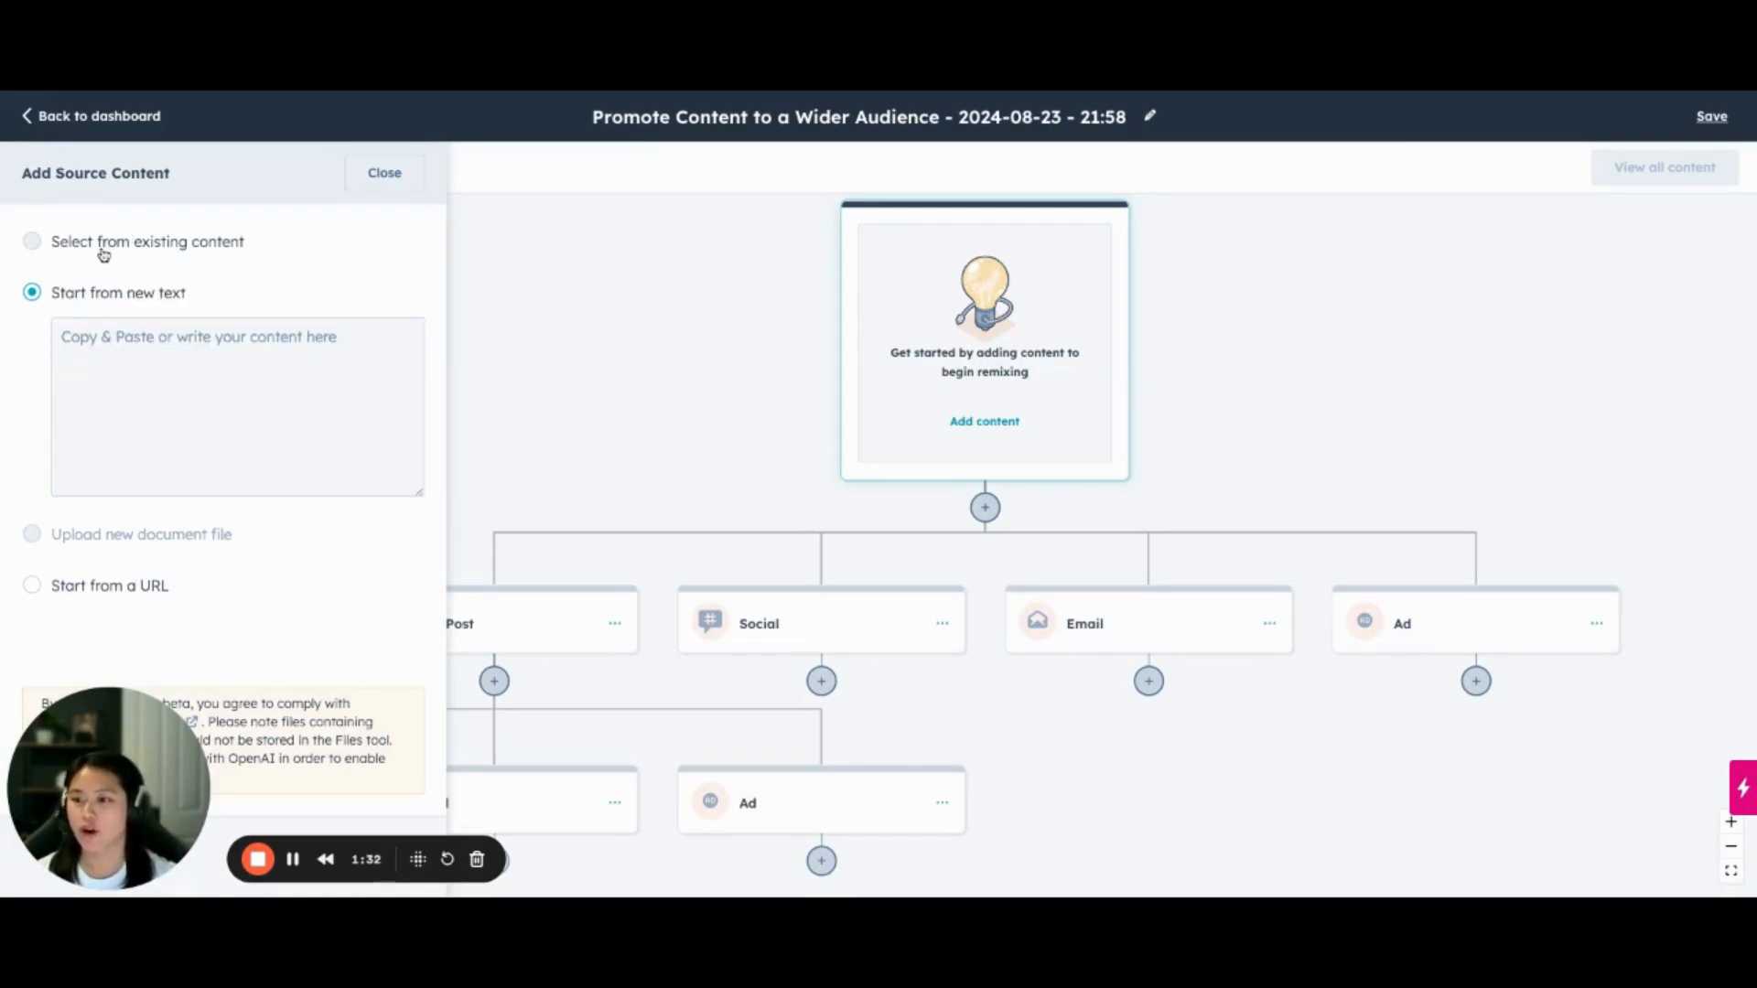
pyautogui.click(165, 390)
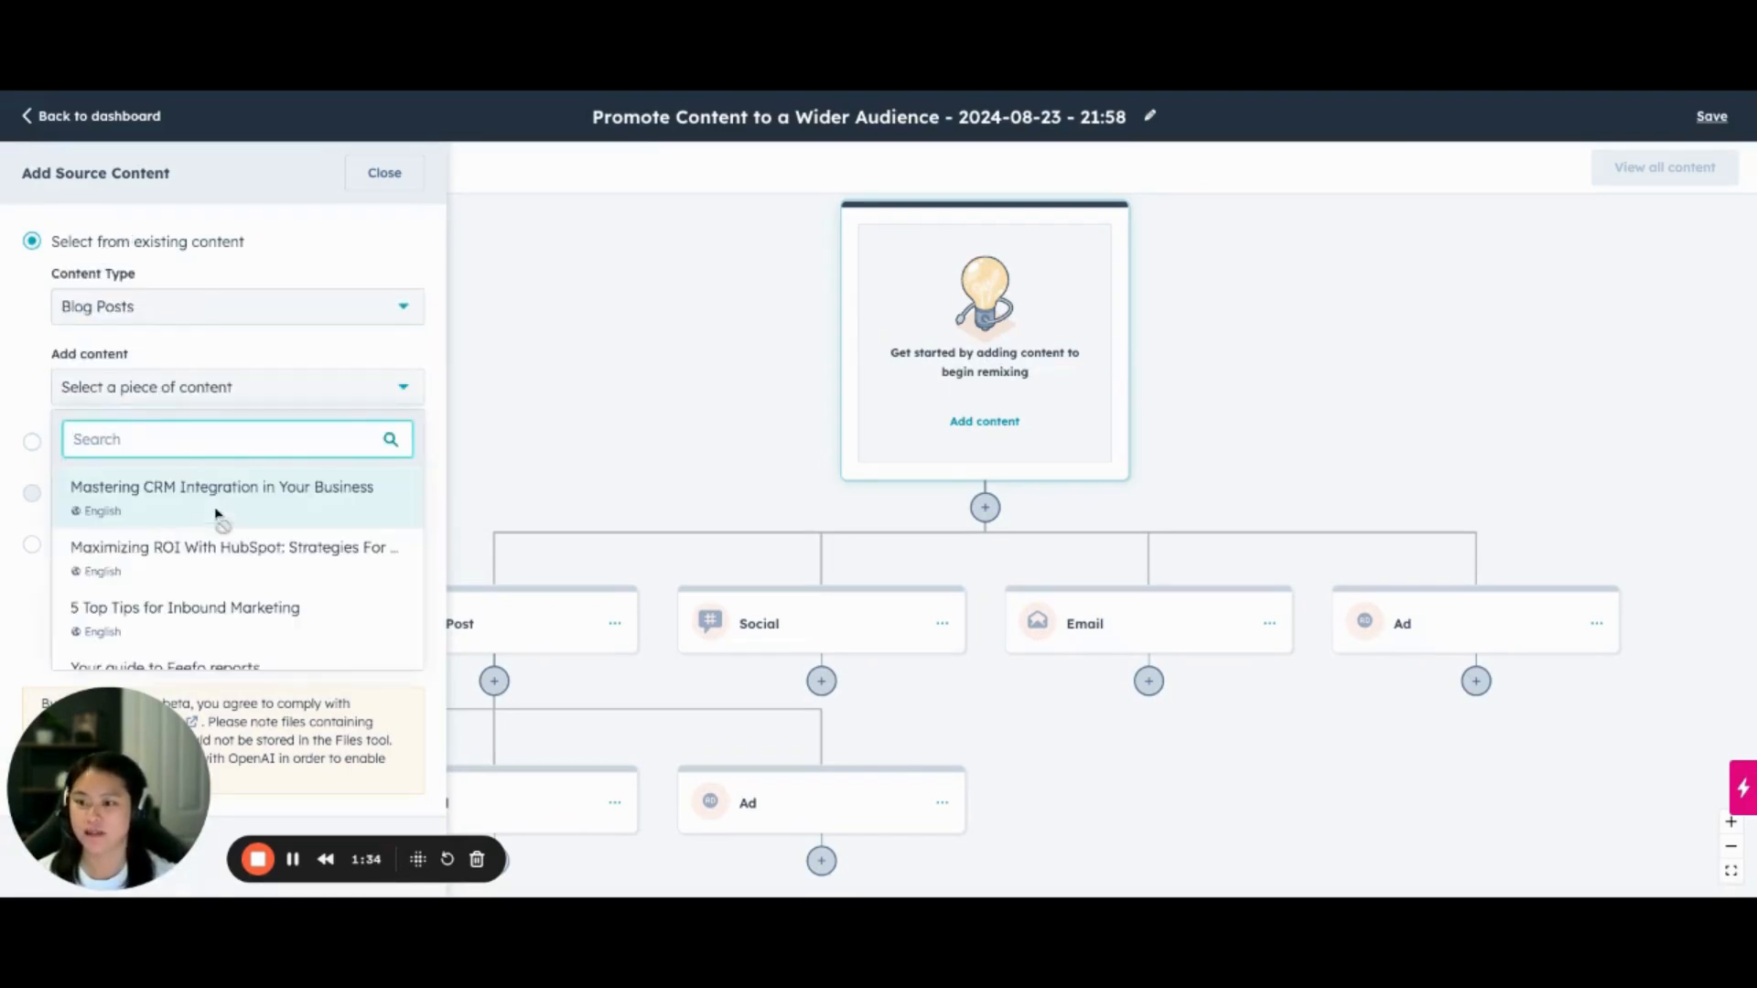
pyautogui.scroll(-2, 279, 578)
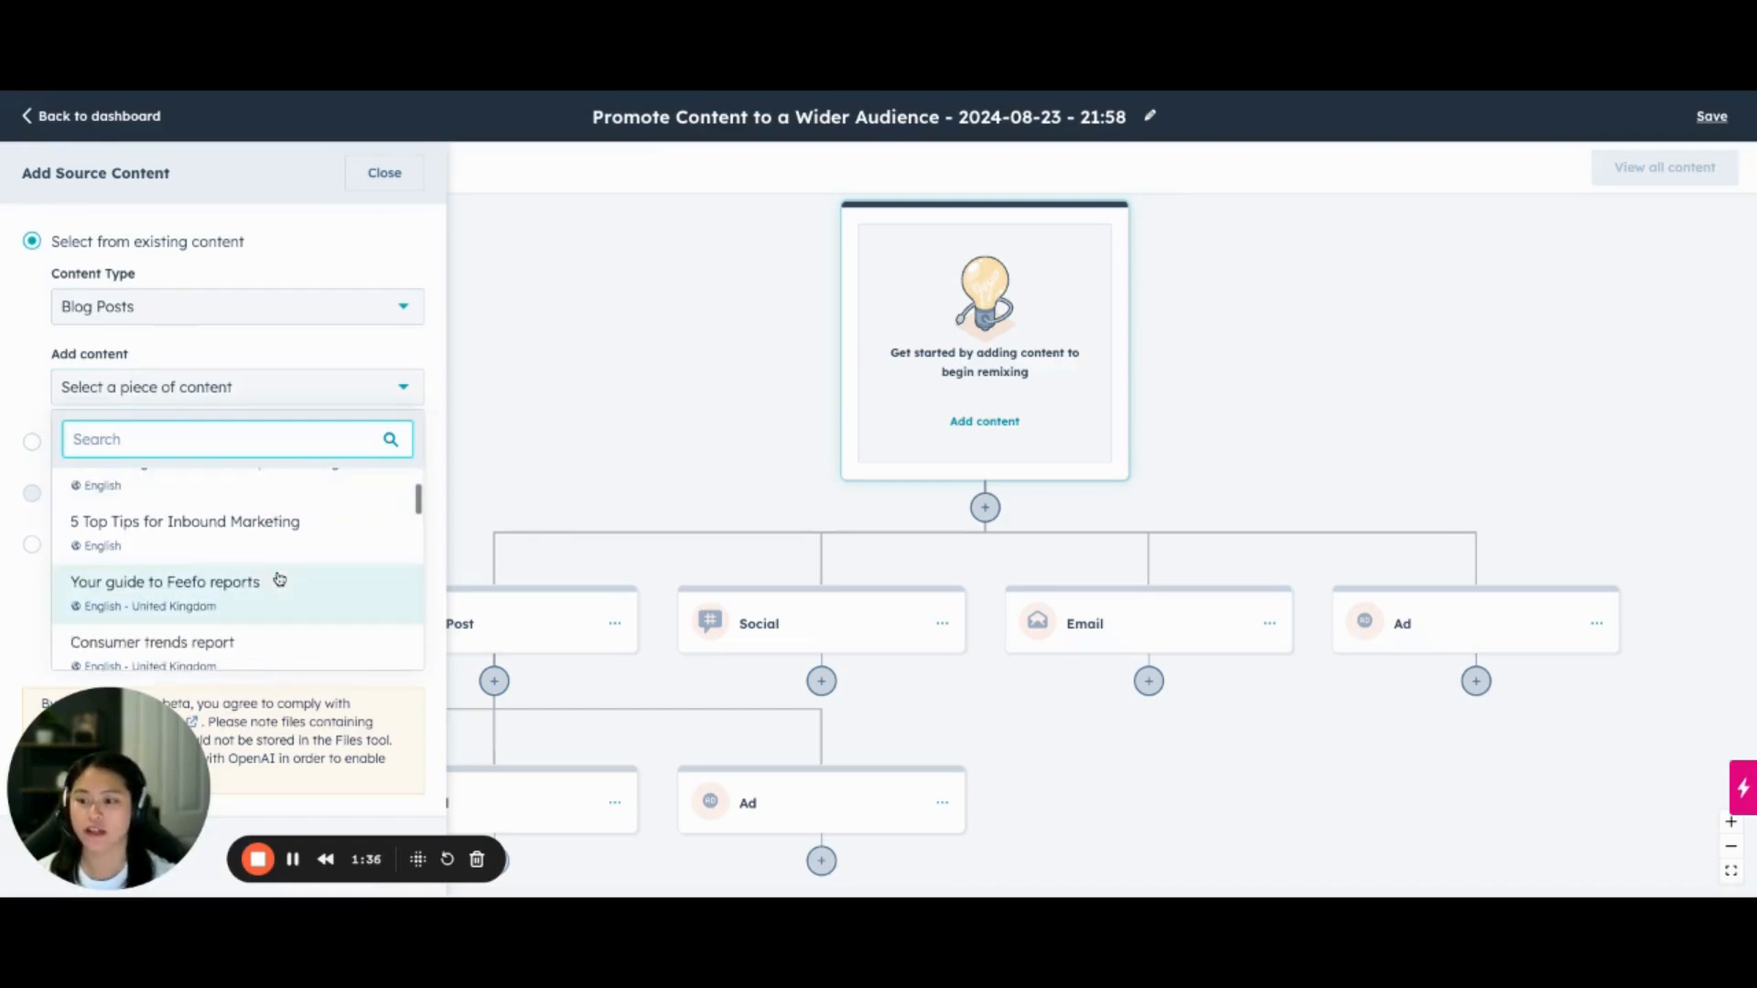
pyautogui.scroll(2, 280, 578)
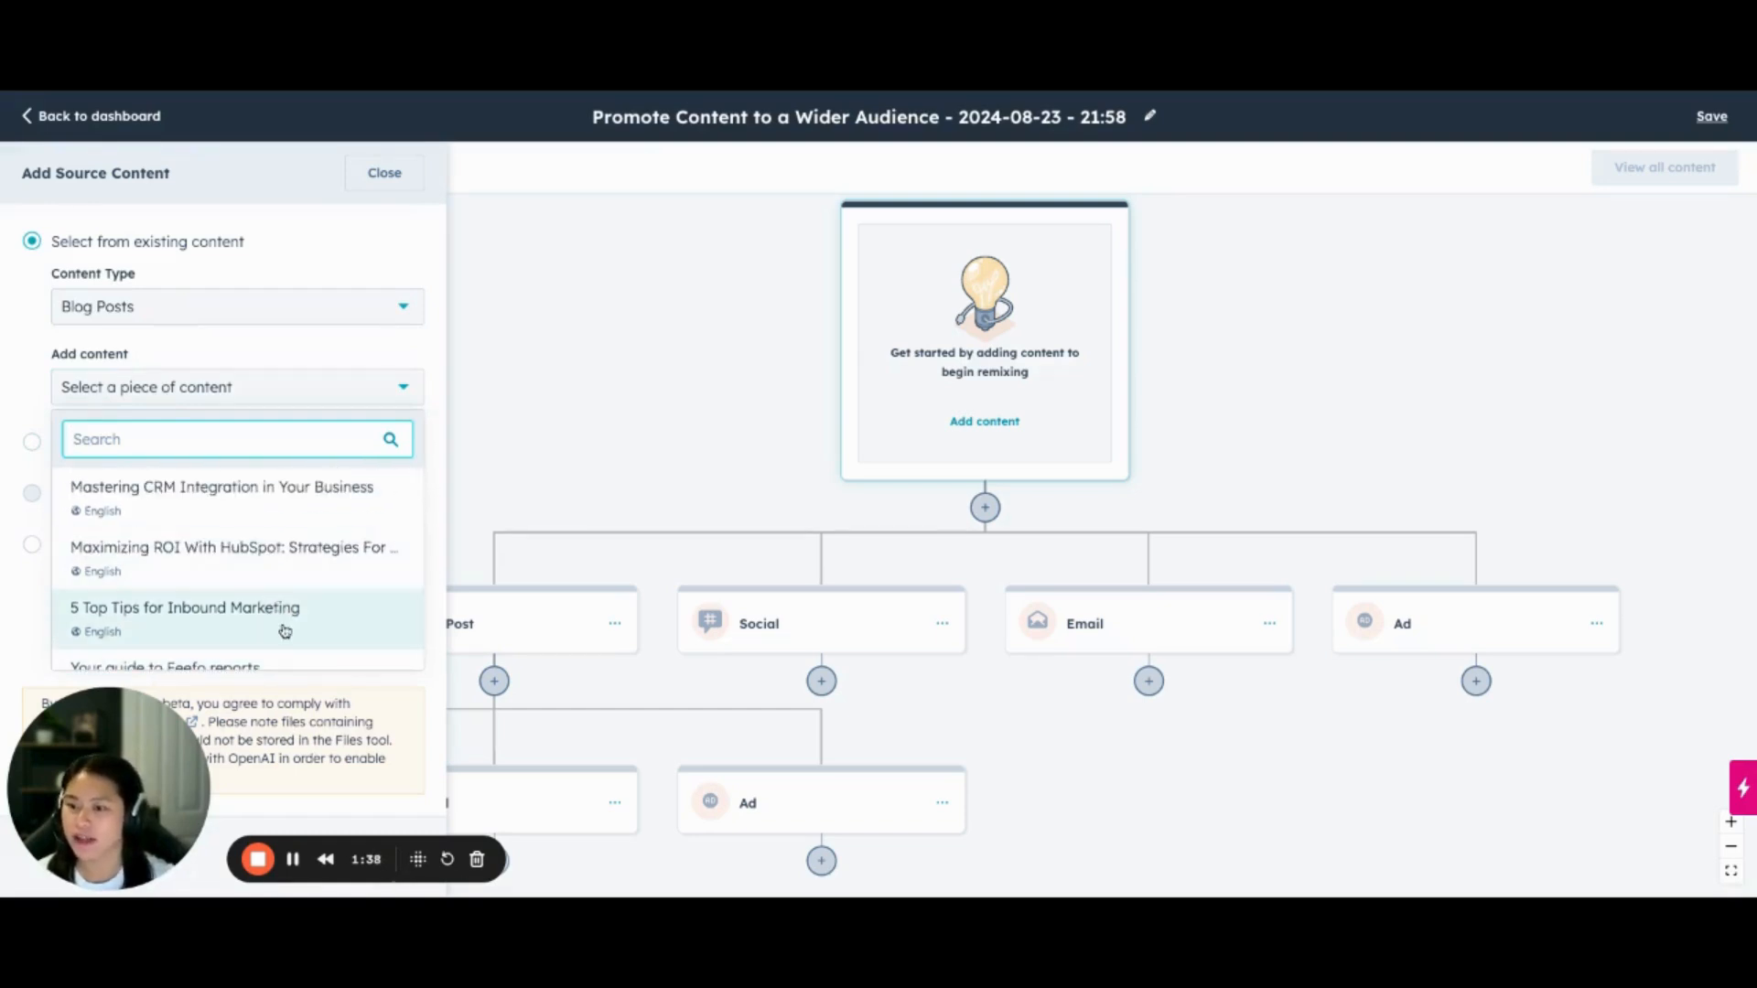
pyautogui.click(185, 611)
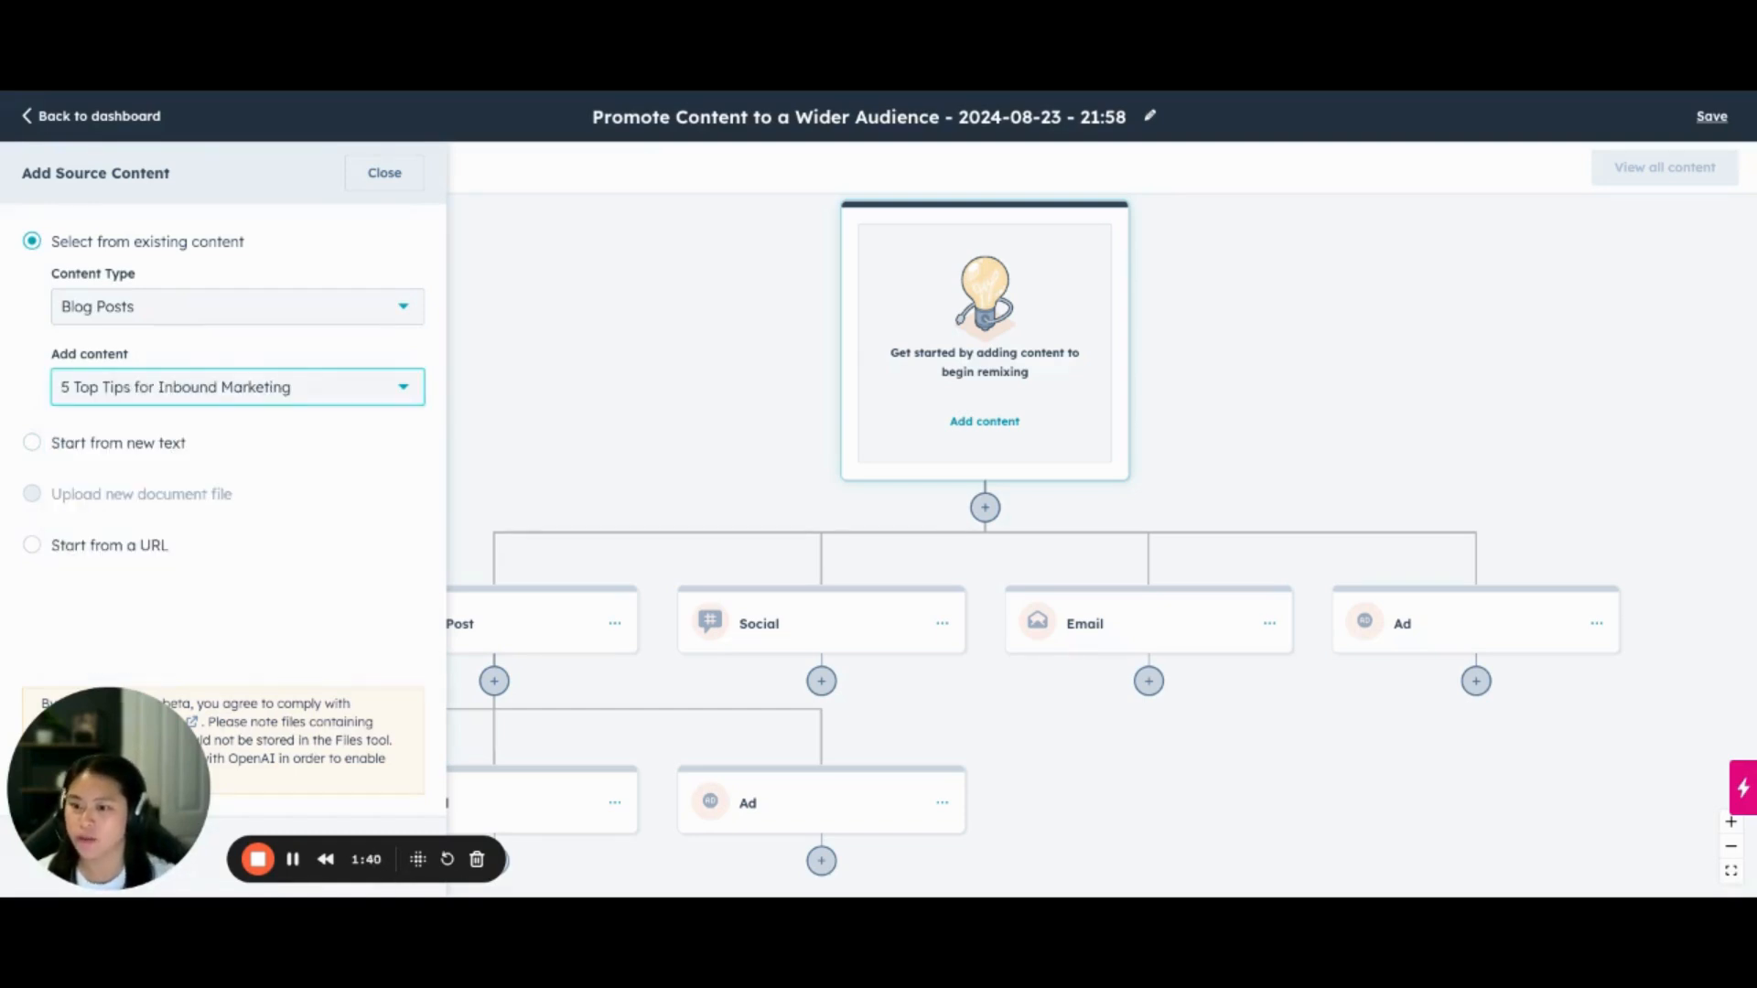
pyautogui.click(238, 354)
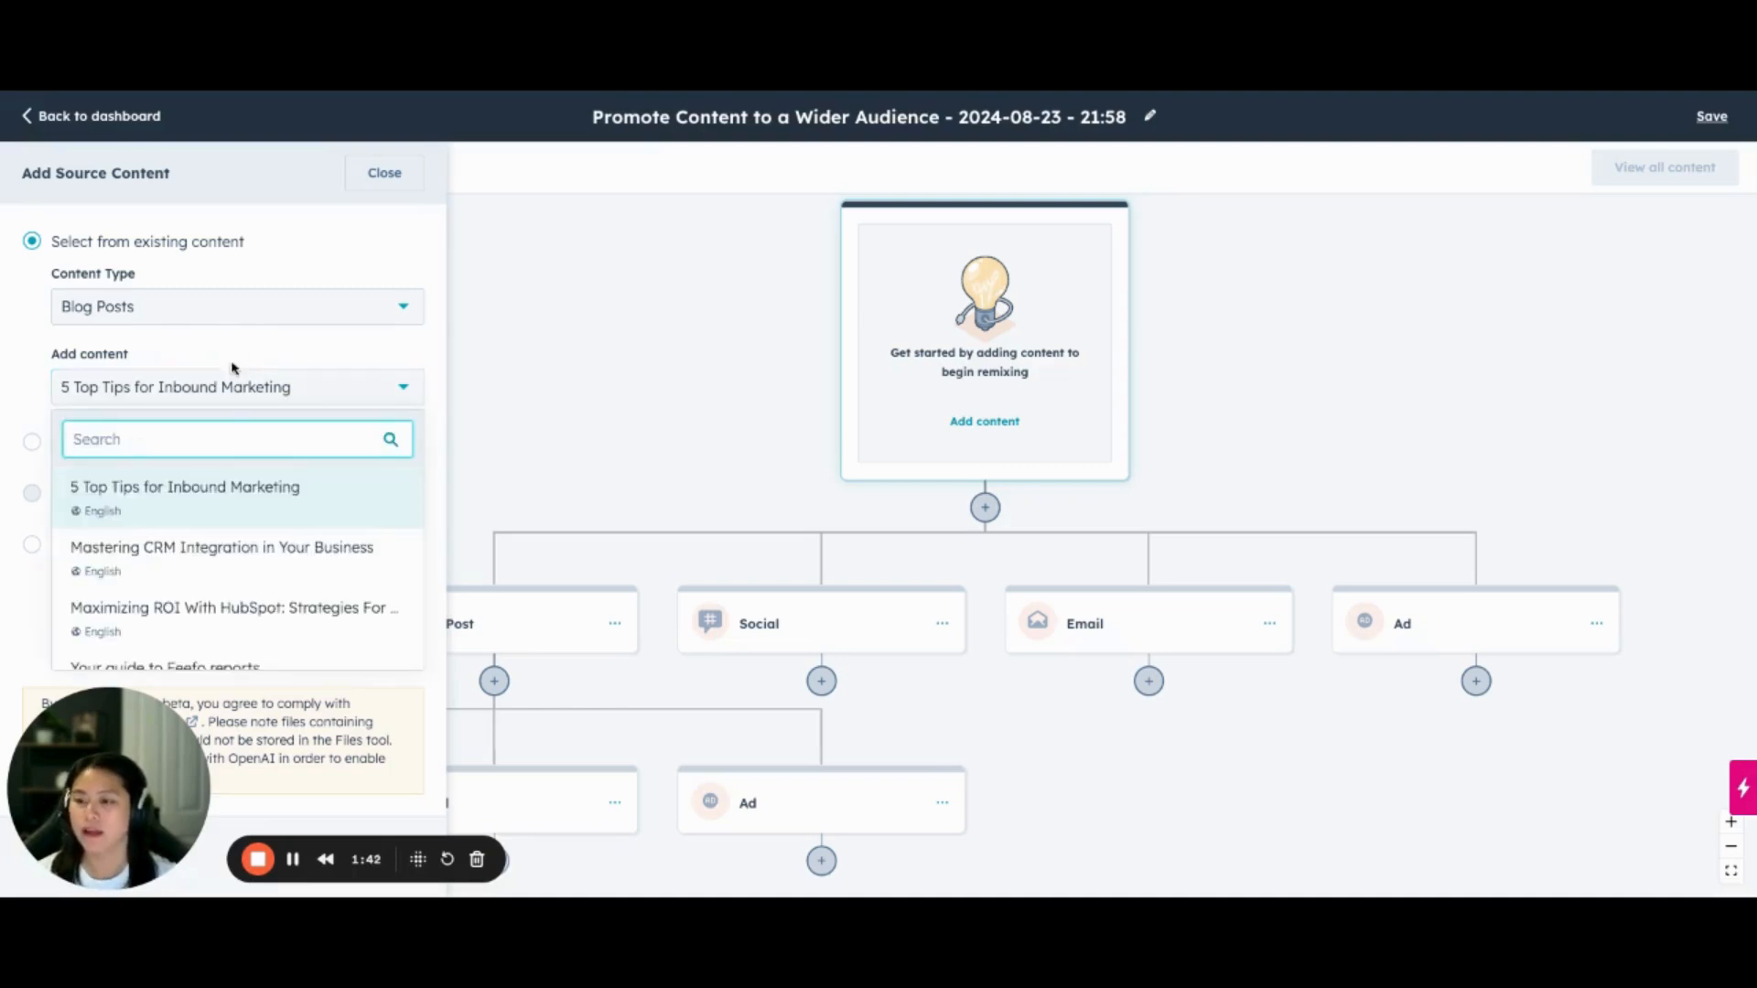
pyautogui.click(231, 356)
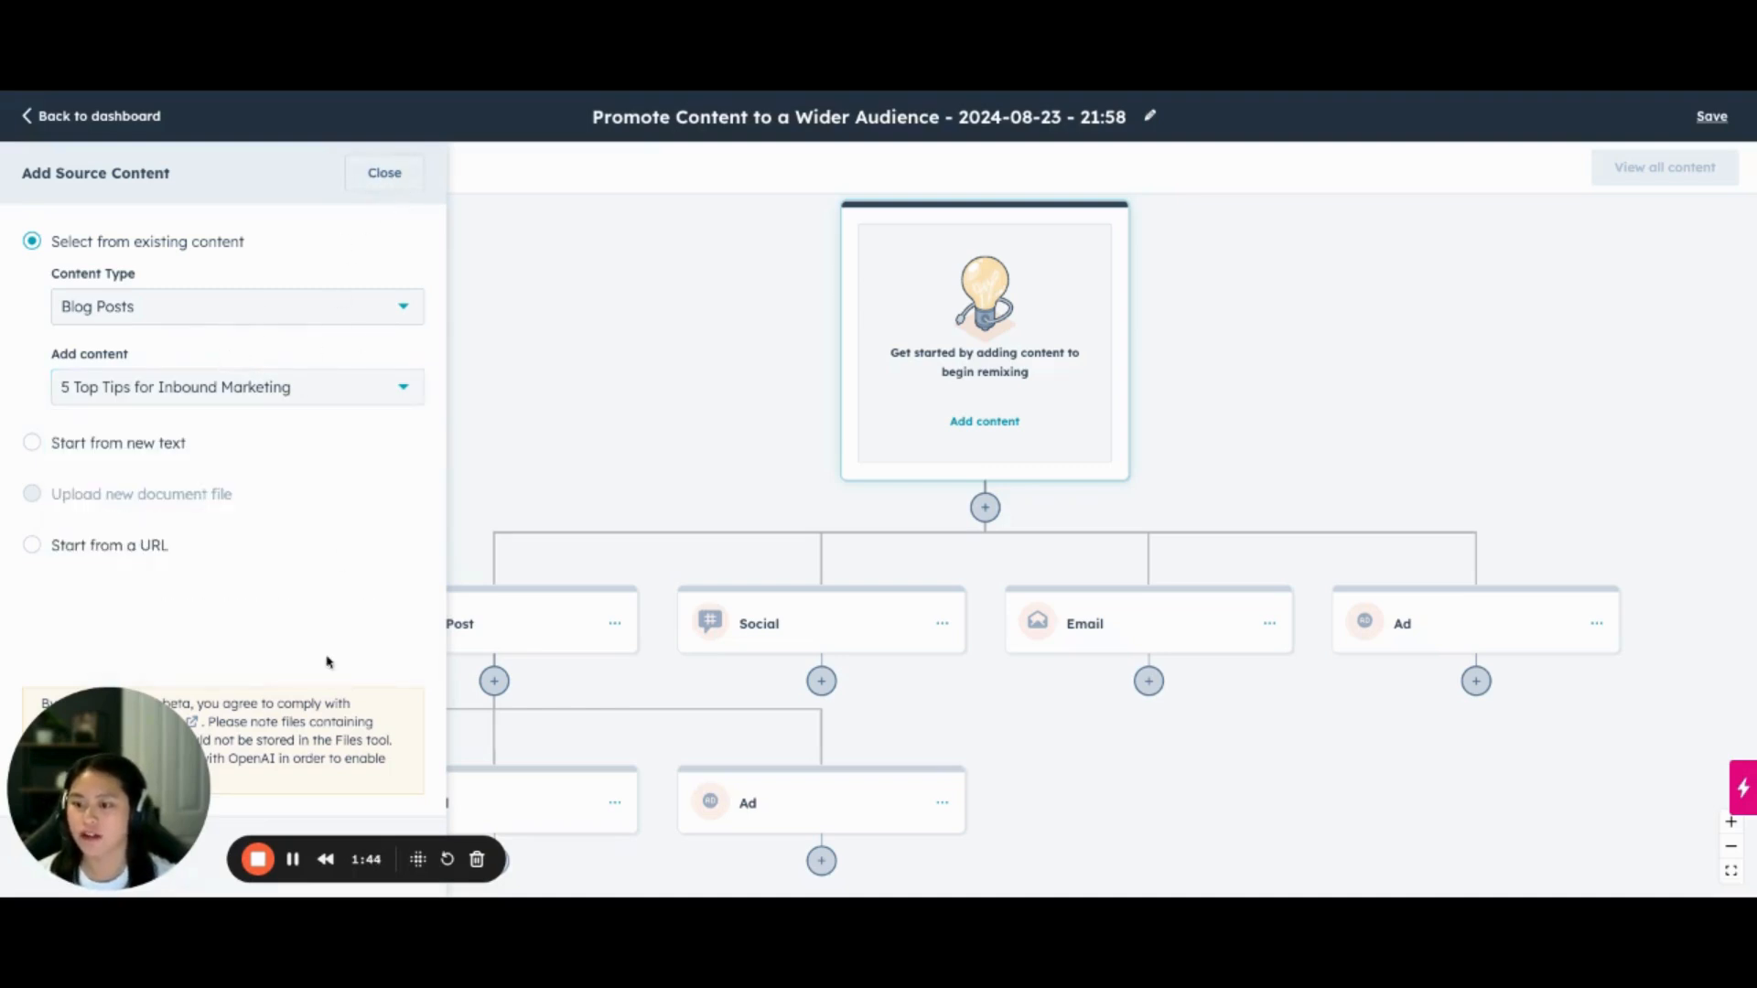
pyautogui.moveTo(103, 796); pyautogui.dragTo(430, 563)
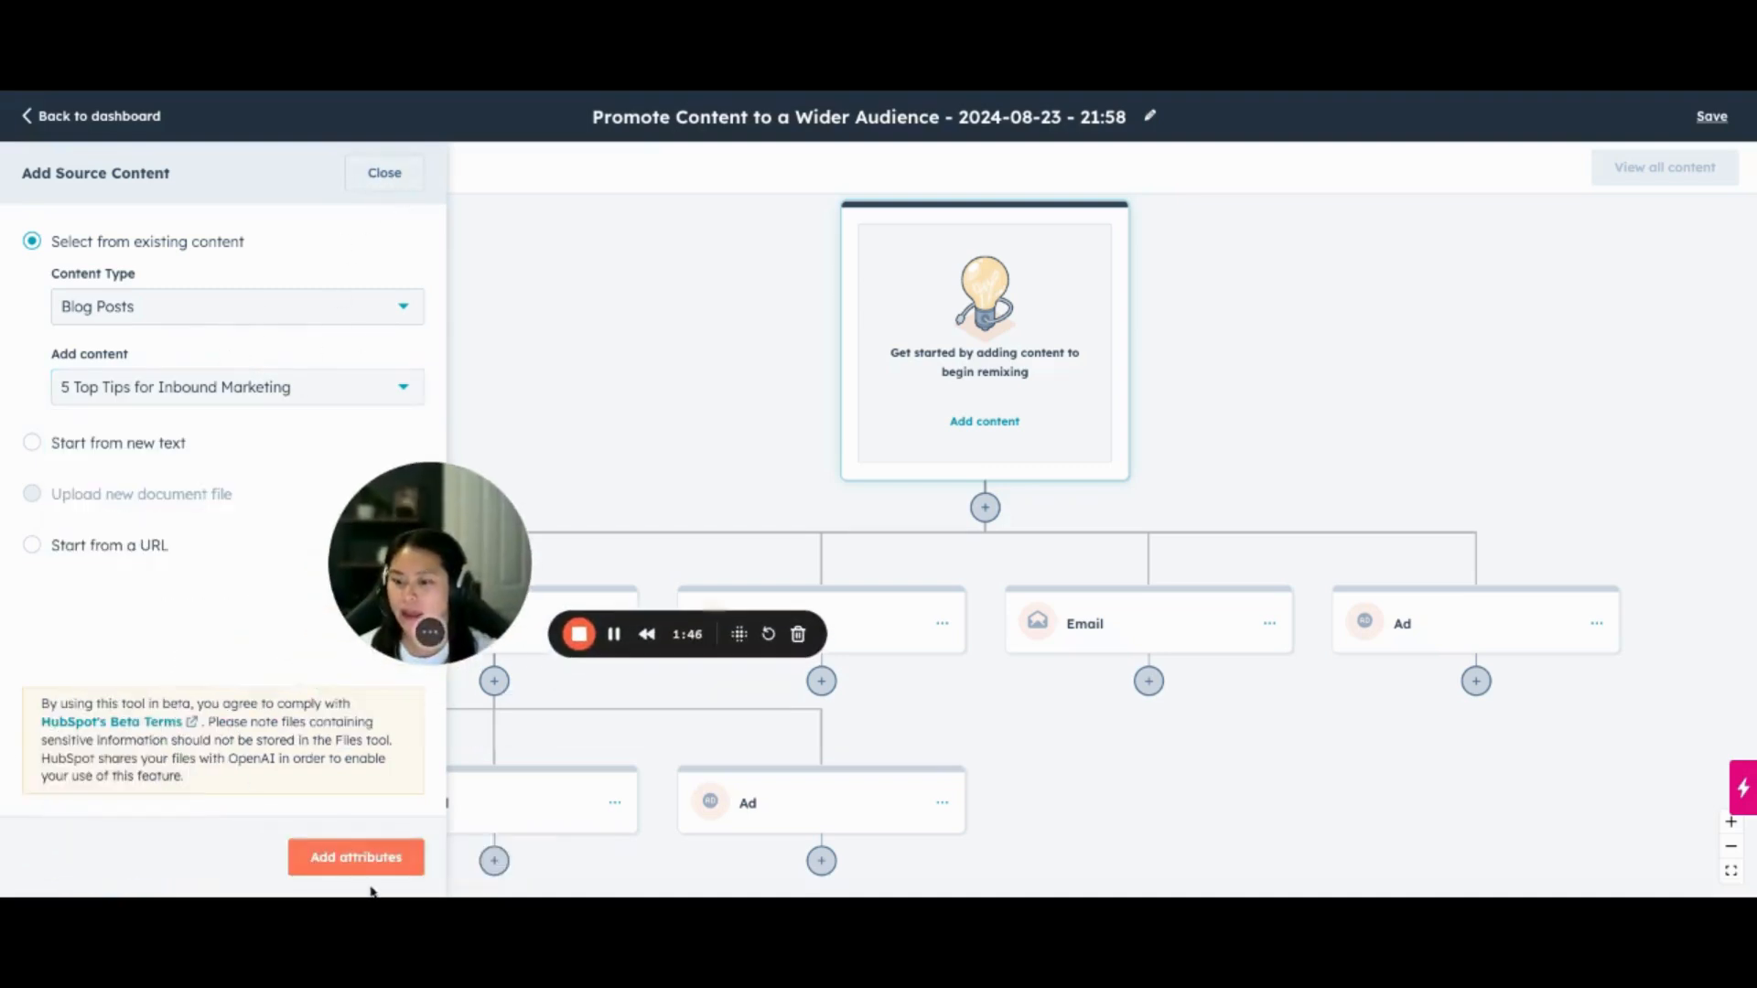
pyautogui.click(366, 855)
# Review the attributes of every blog post, social, email and ad output in the remix
pyautogui.scroll(-1, 196, 659)
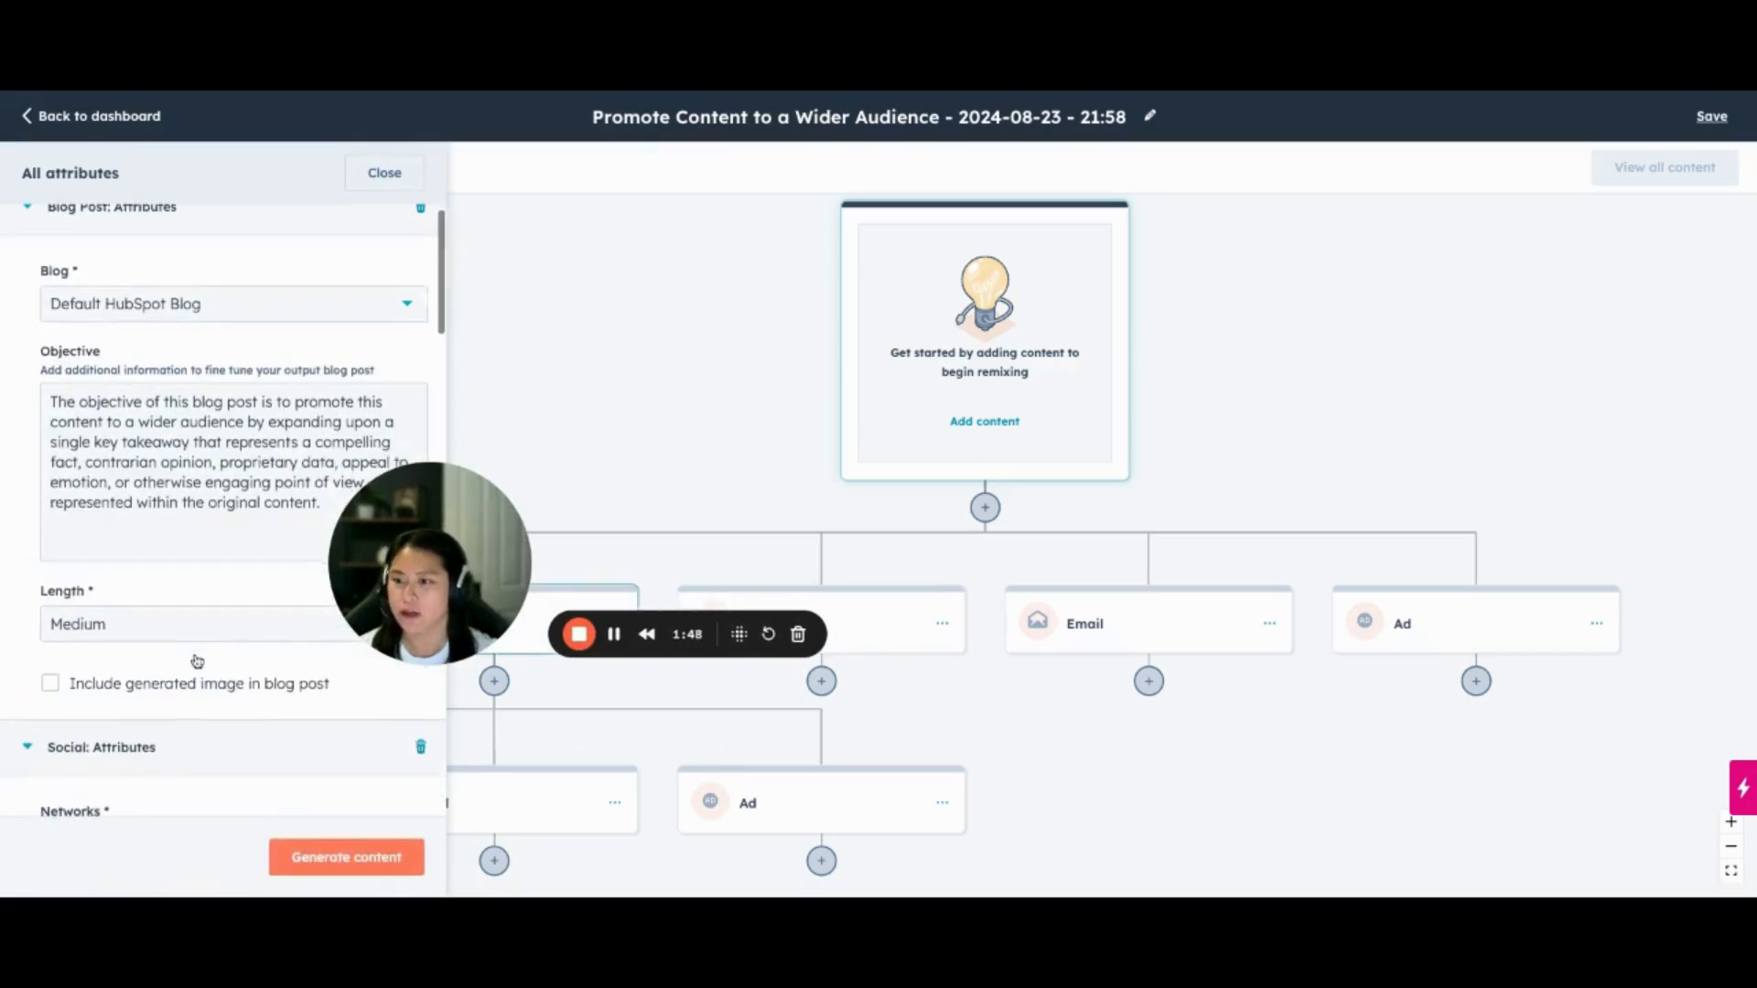
pyautogui.scroll(-5, 101, 412)
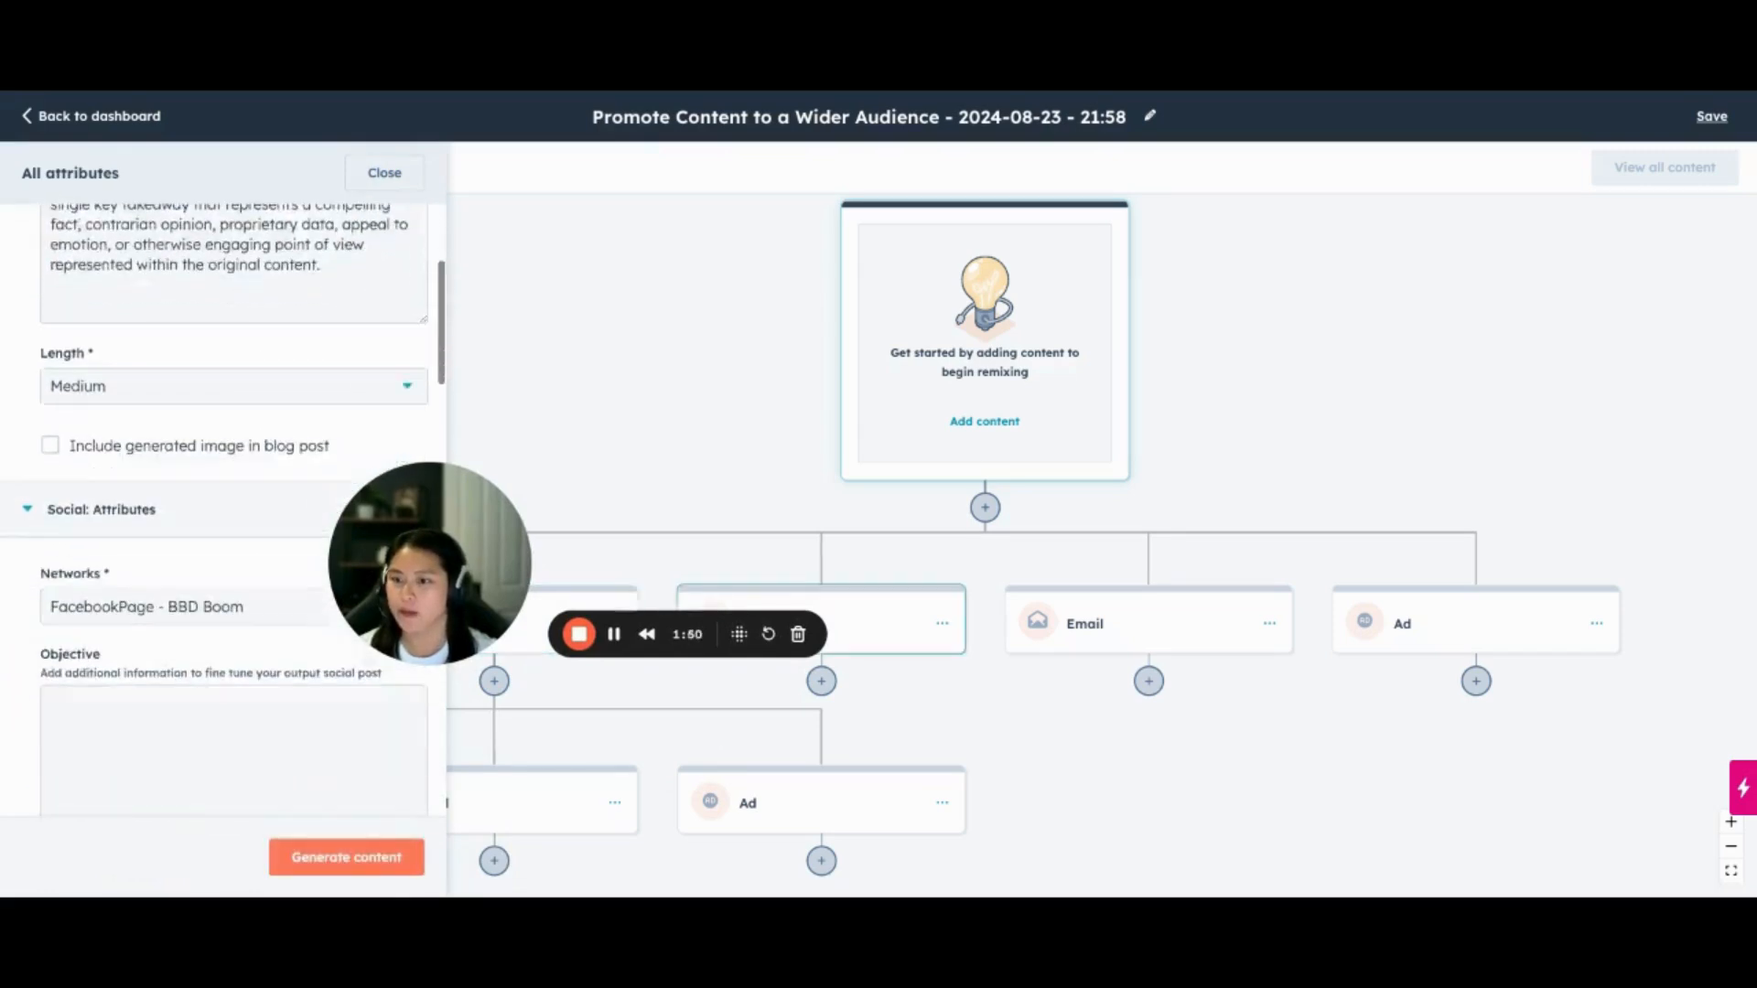
pyautogui.scroll(5, 100, 411)
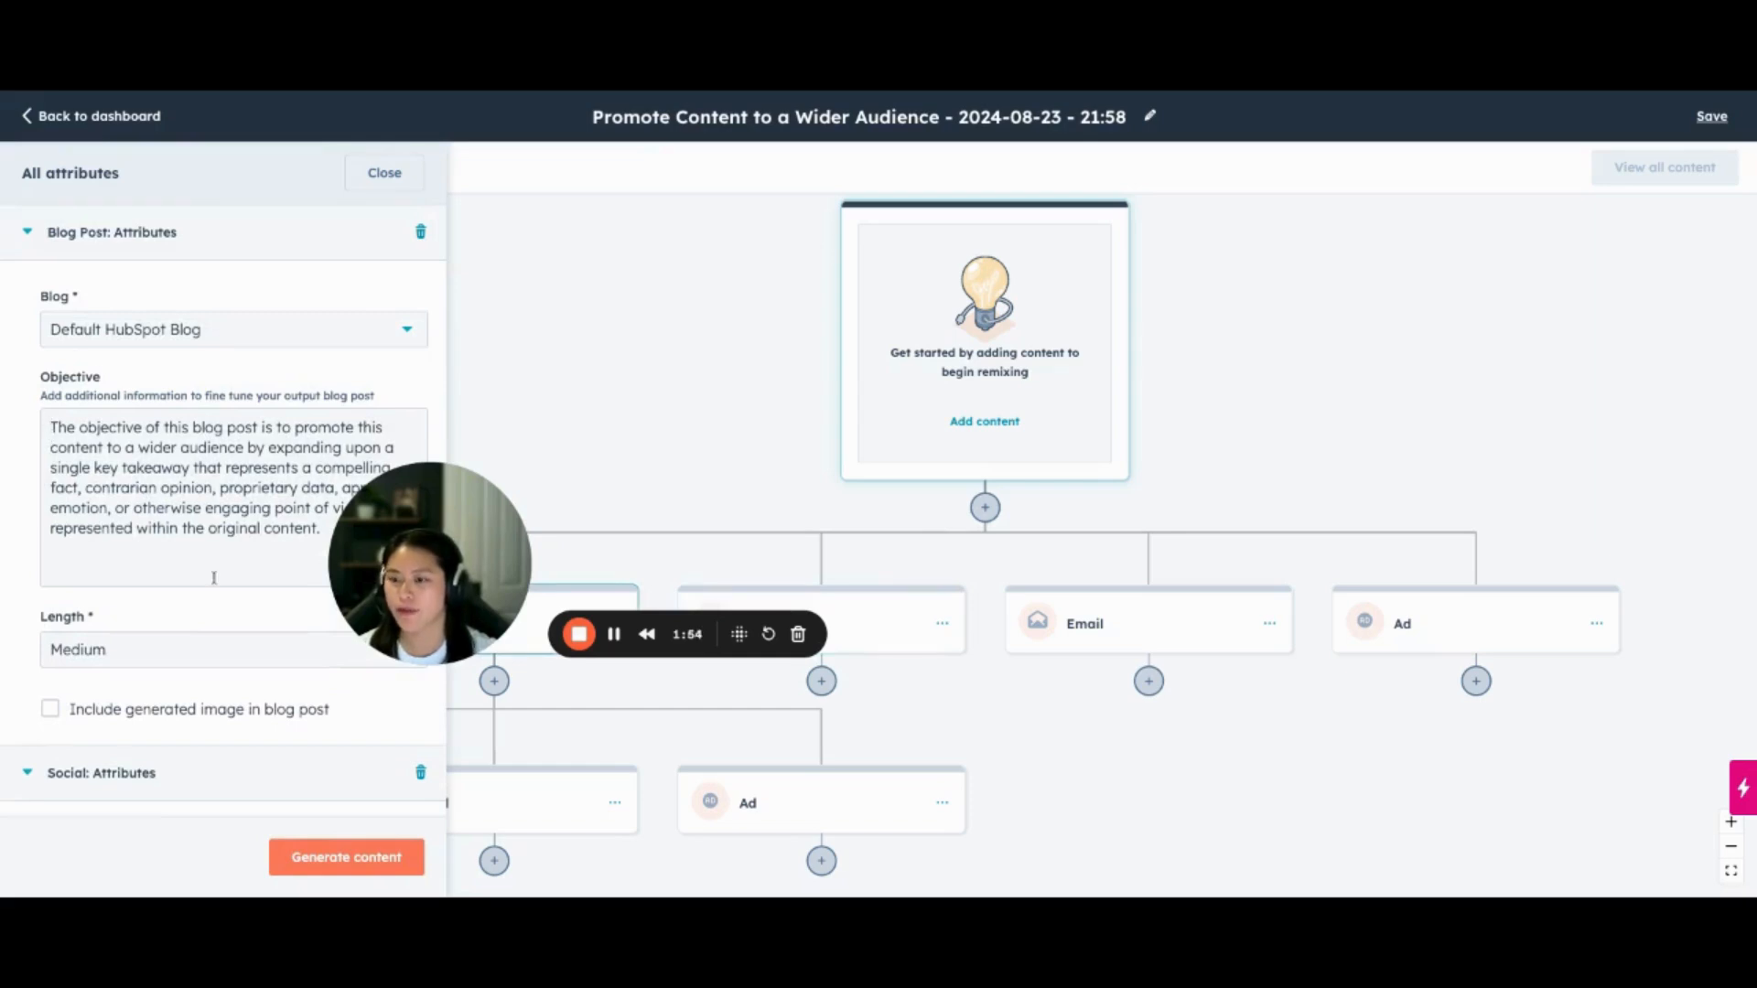
pyautogui.scroll(-4, 147, 524)
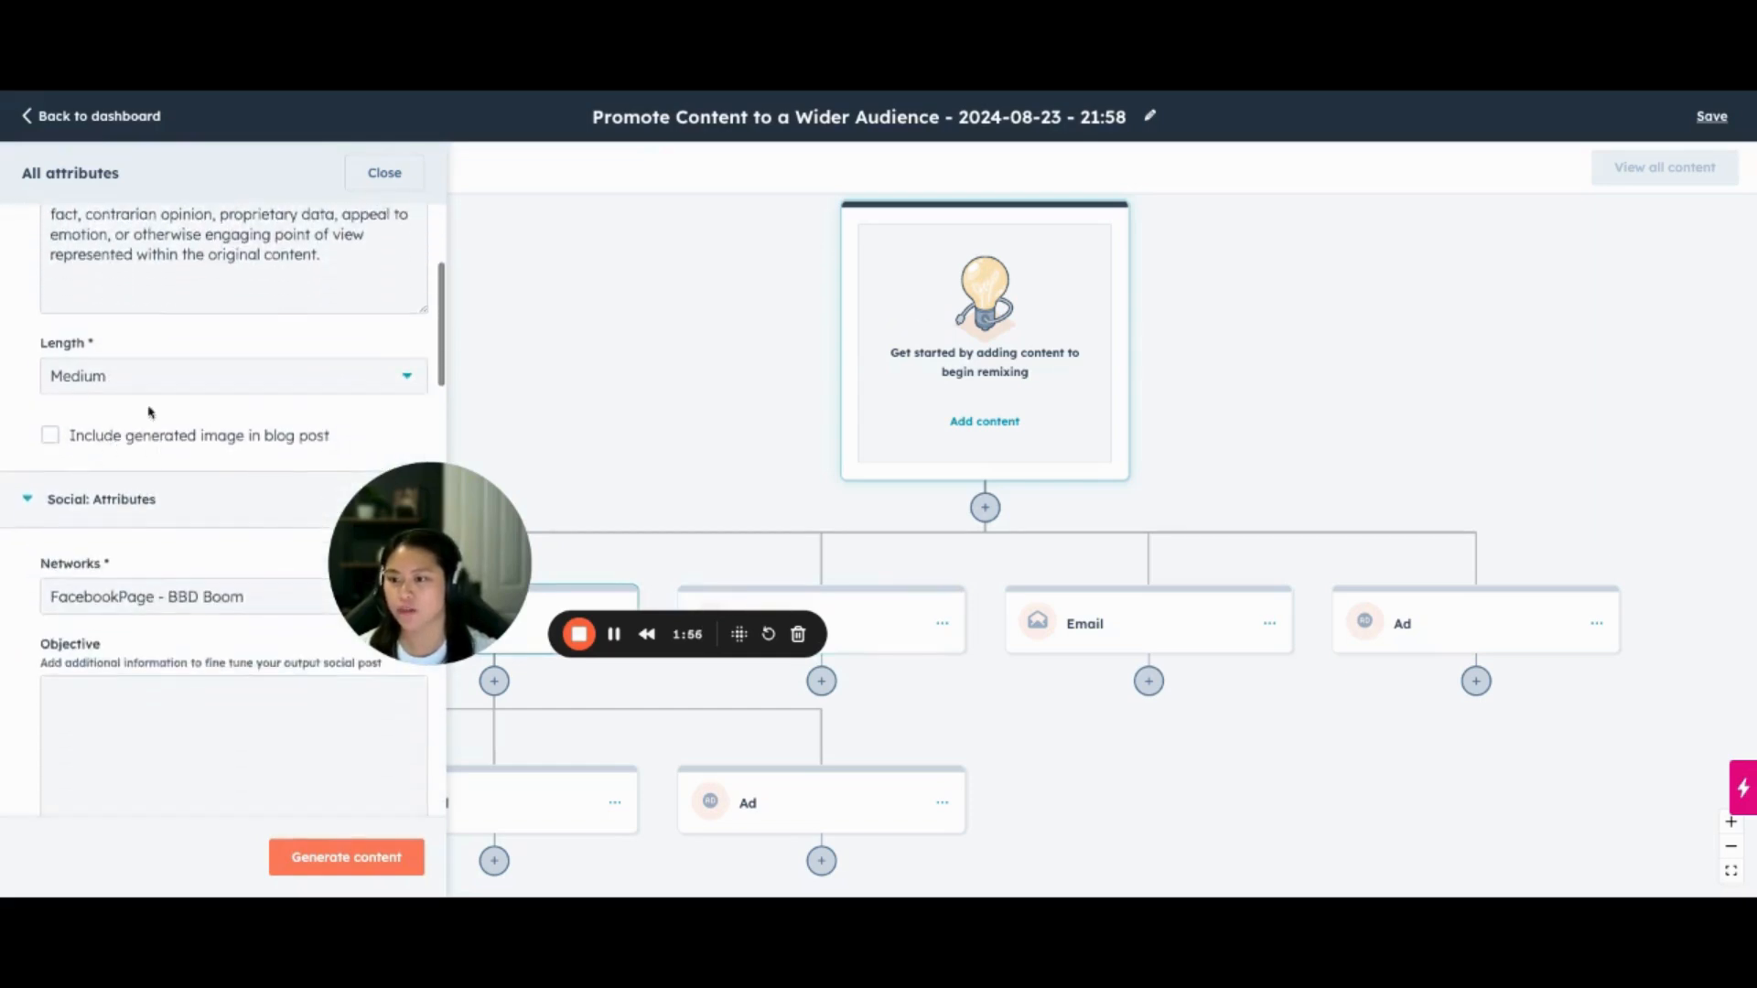
pyautogui.scroll(-3, 147, 524)
pyautogui.scroll(6, 148, 524)
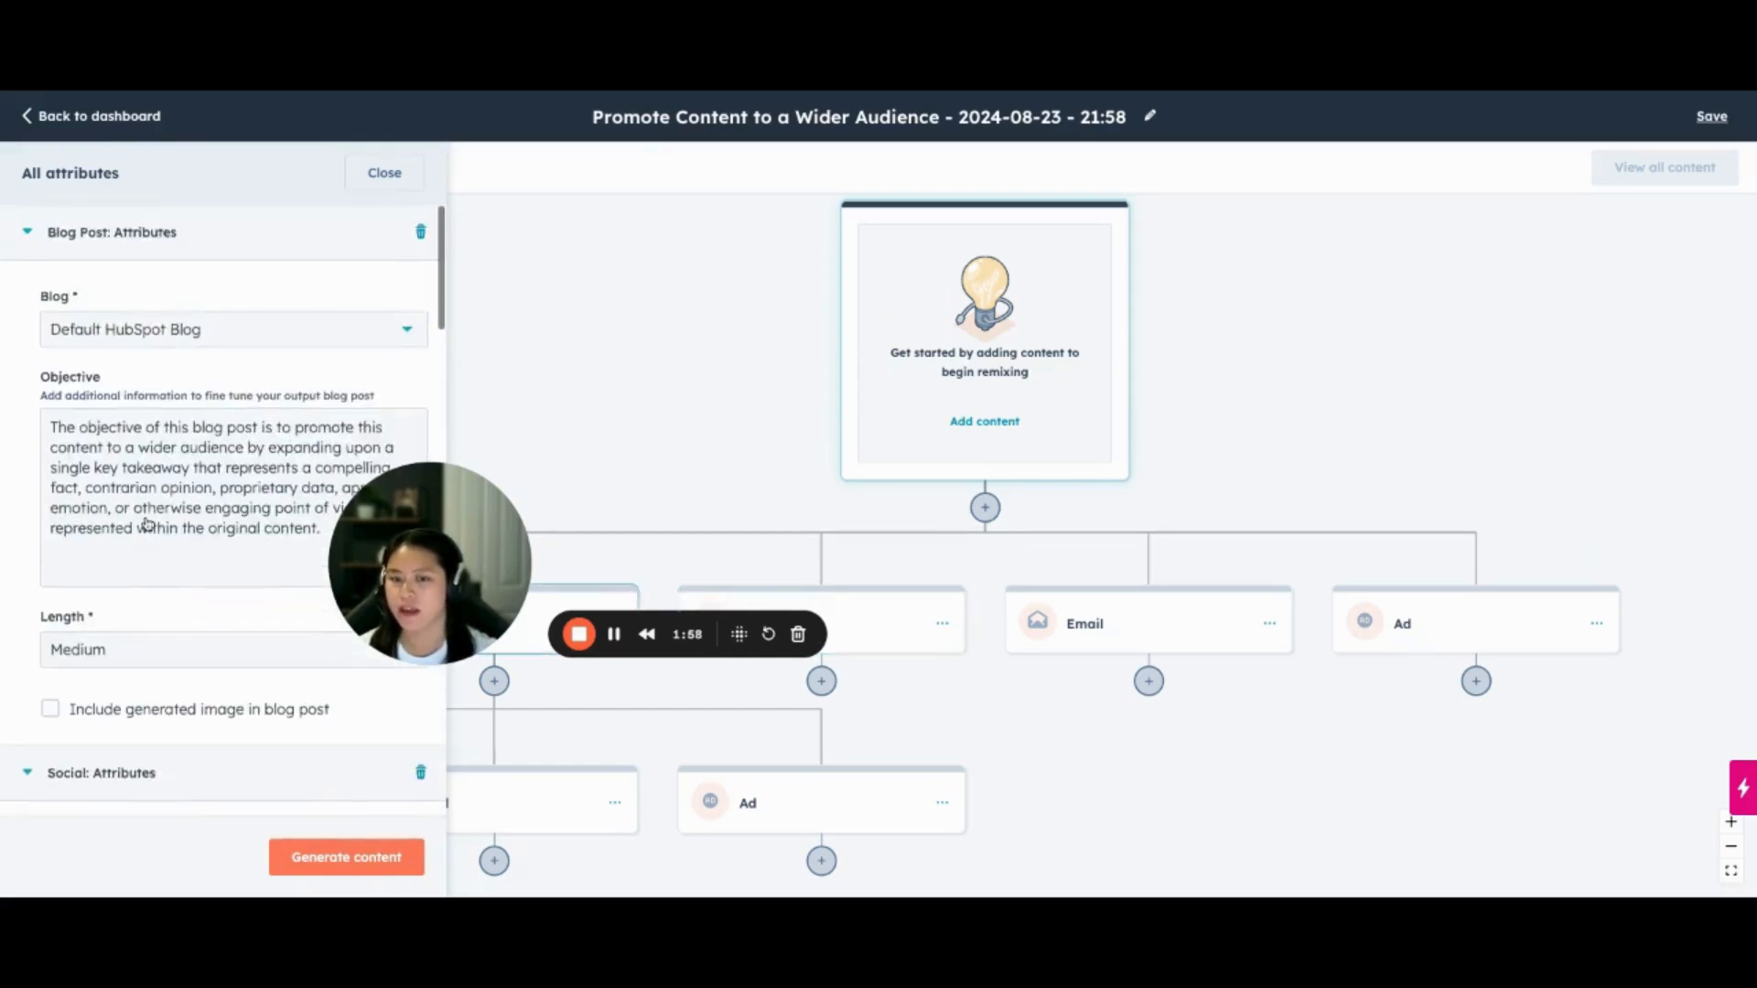
pyautogui.scroll(-5, 138, 526)
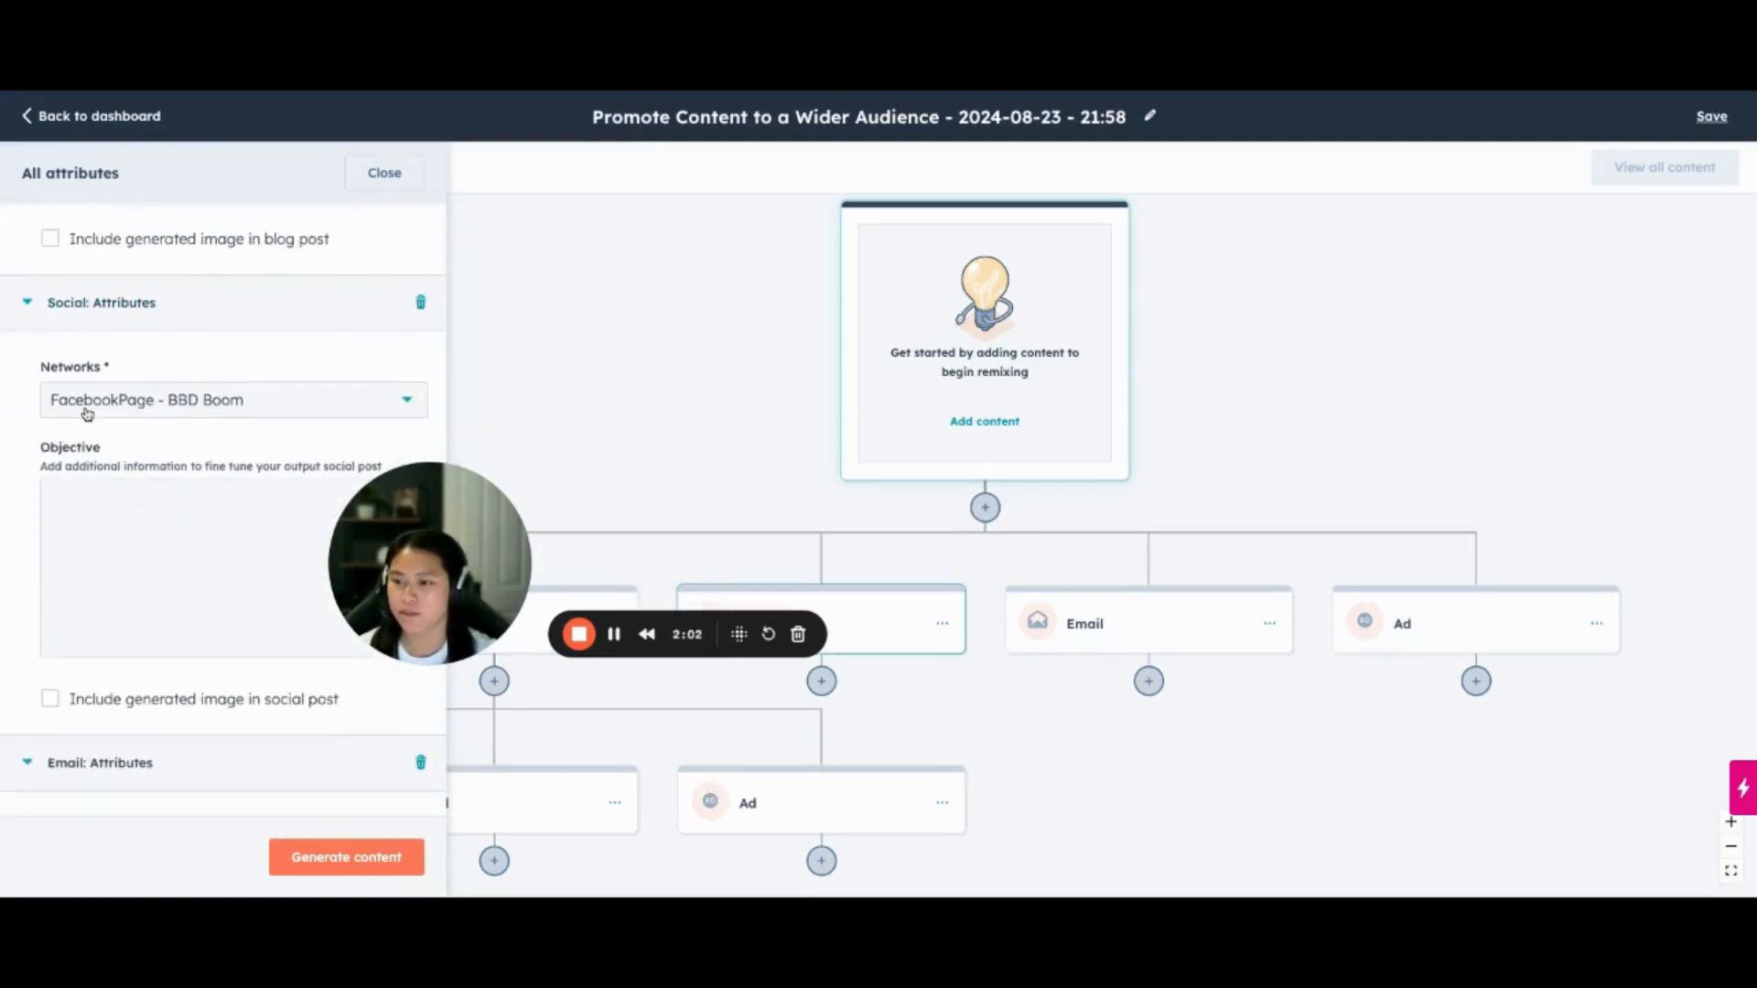
pyautogui.scroll(-8, 88, 414)
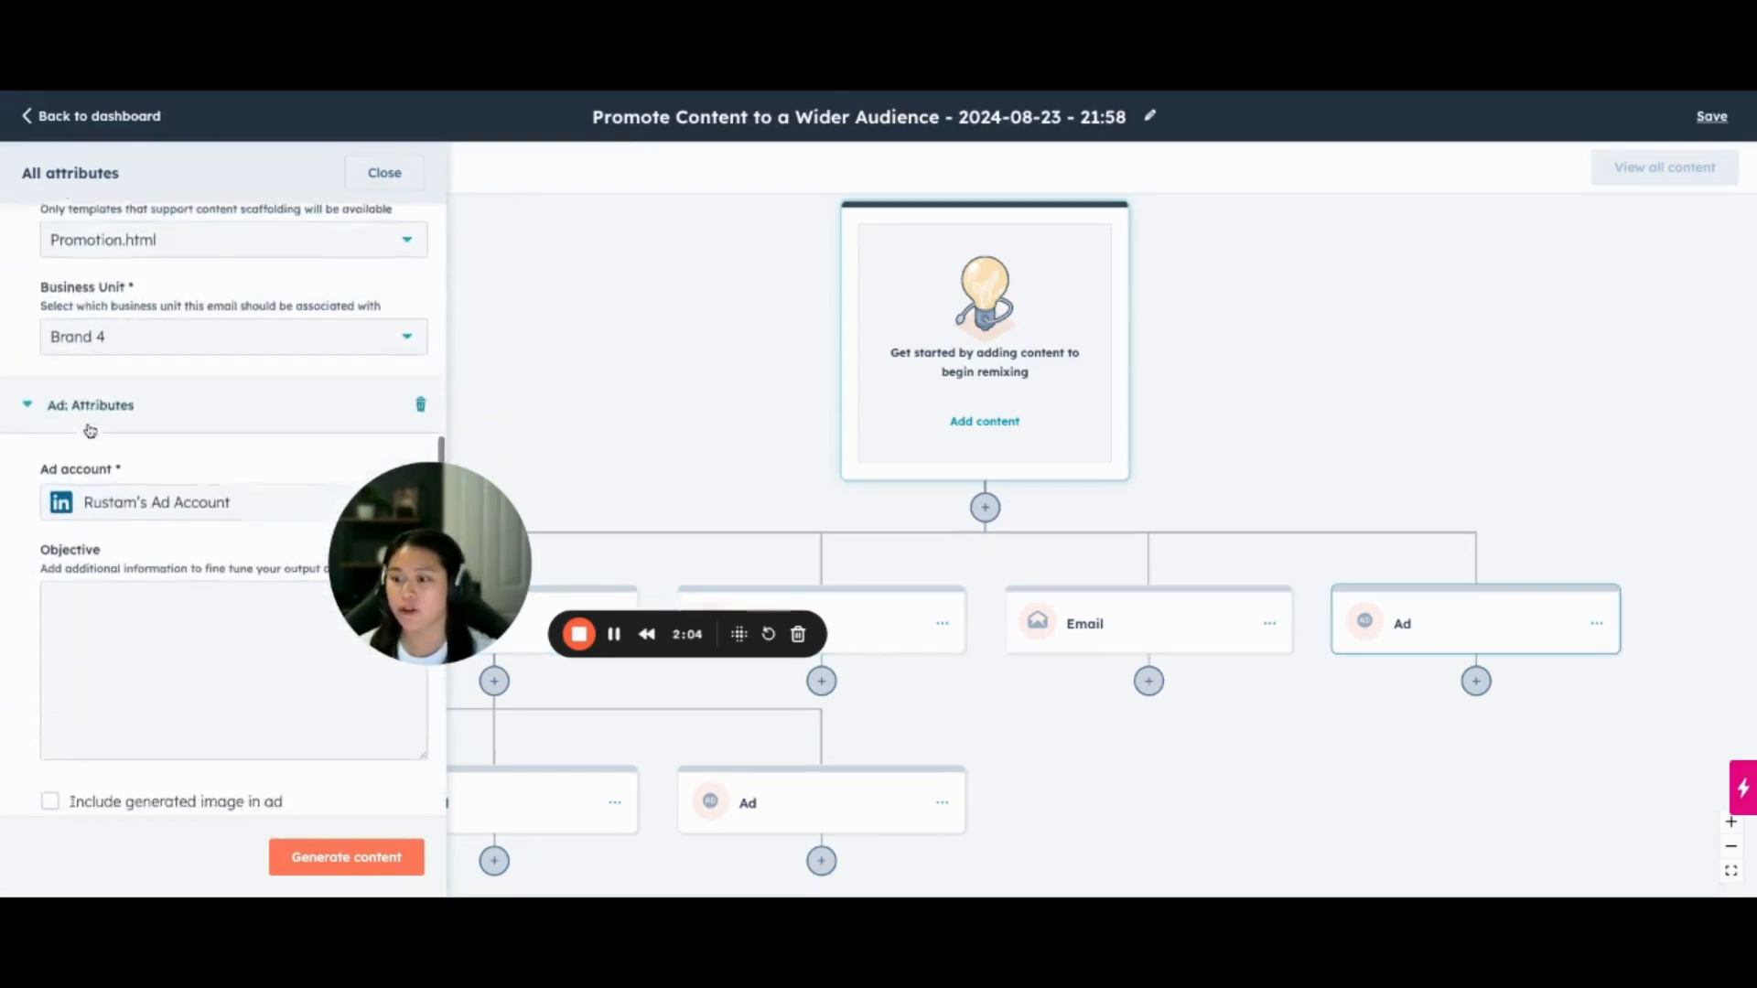
pyautogui.scroll(-2, 91, 439)
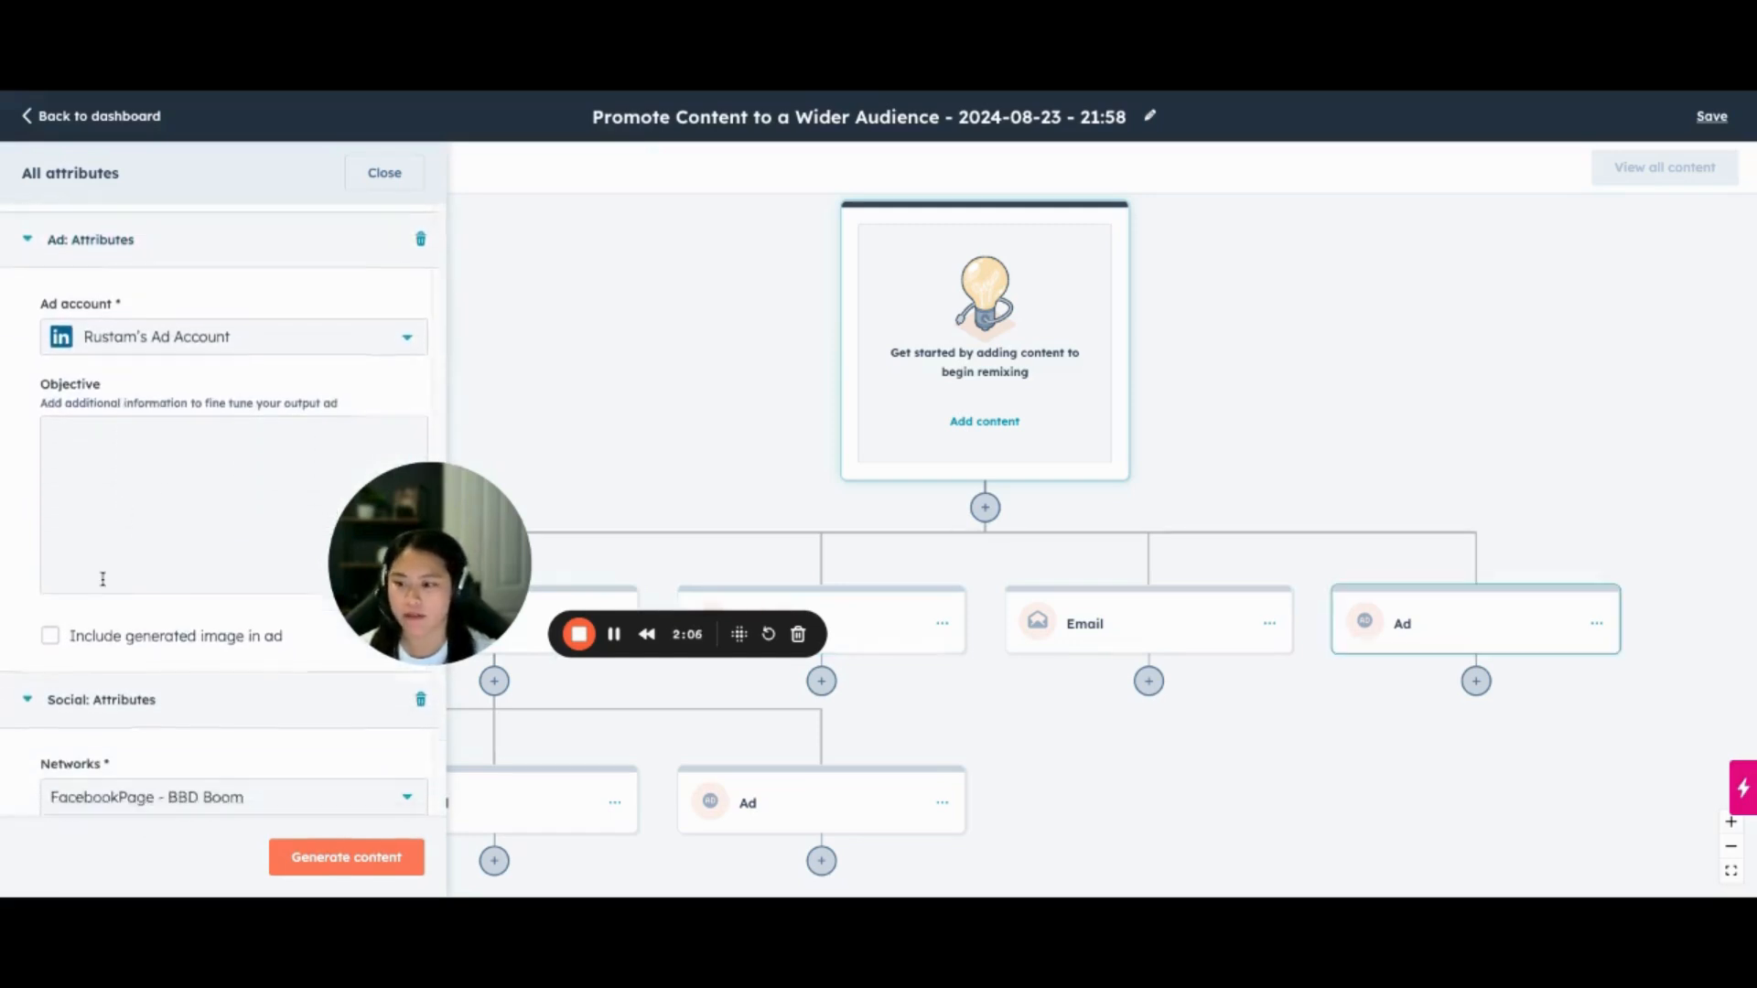
pyautogui.scroll(-6, 103, 579)
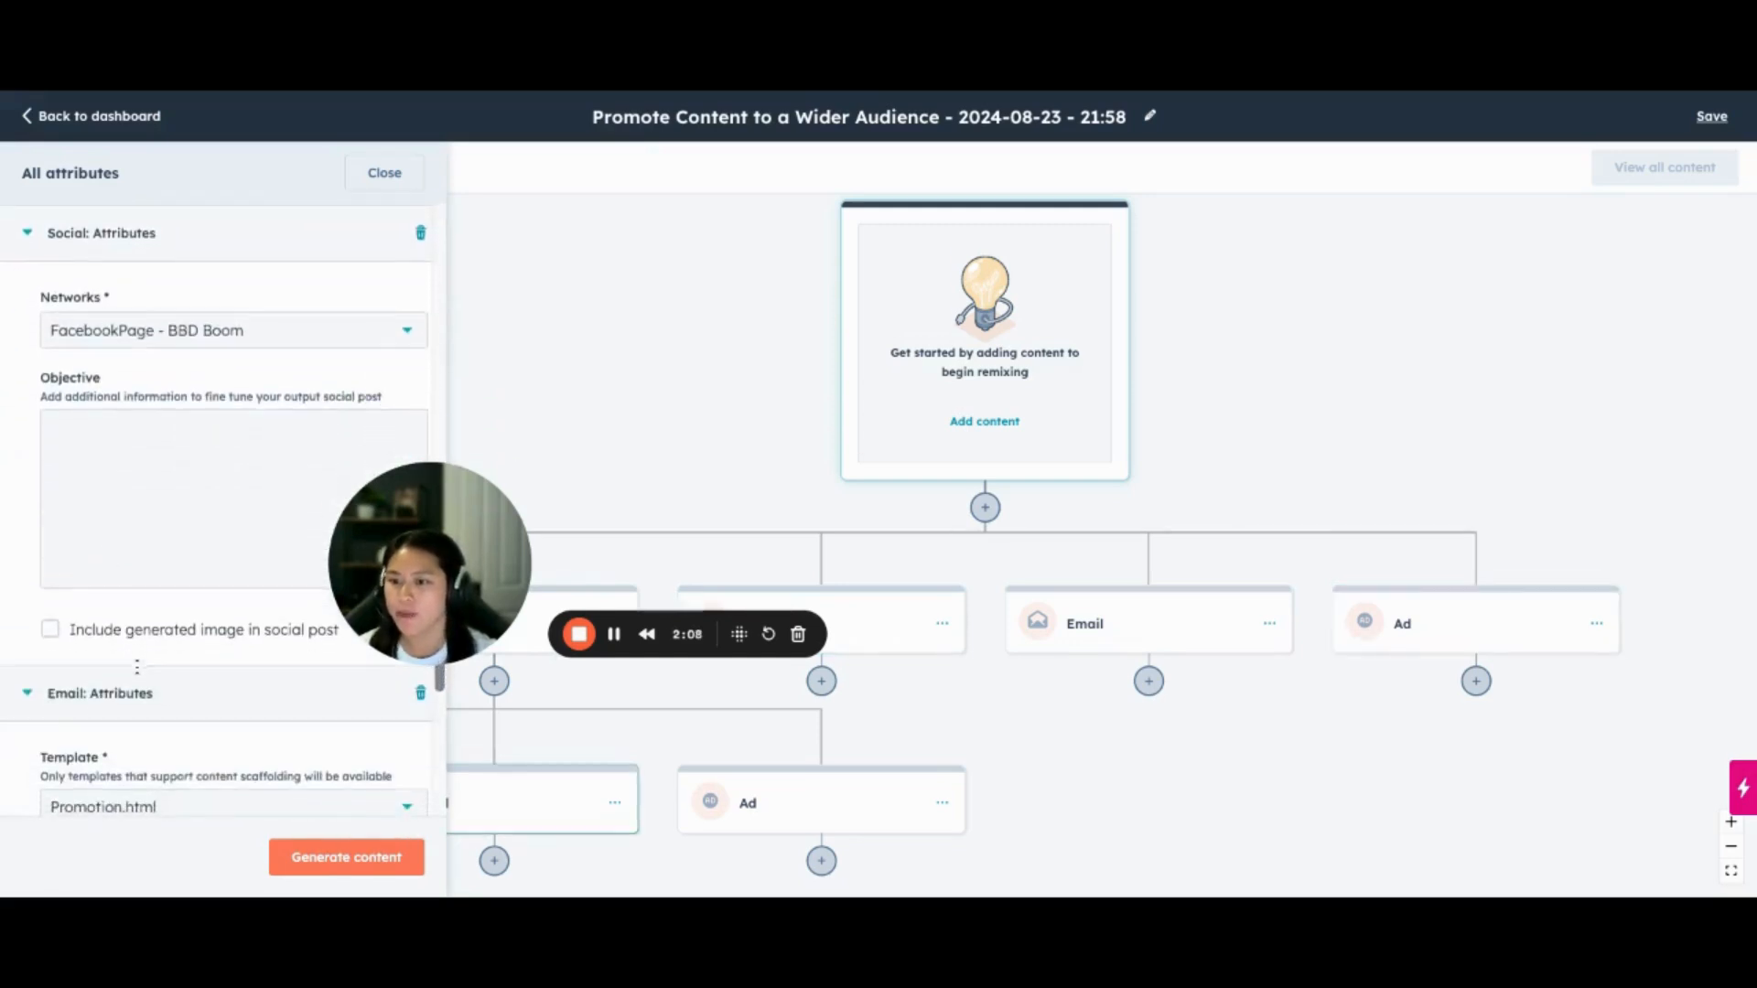
pyautogui.scroll(-4, 141, 502)
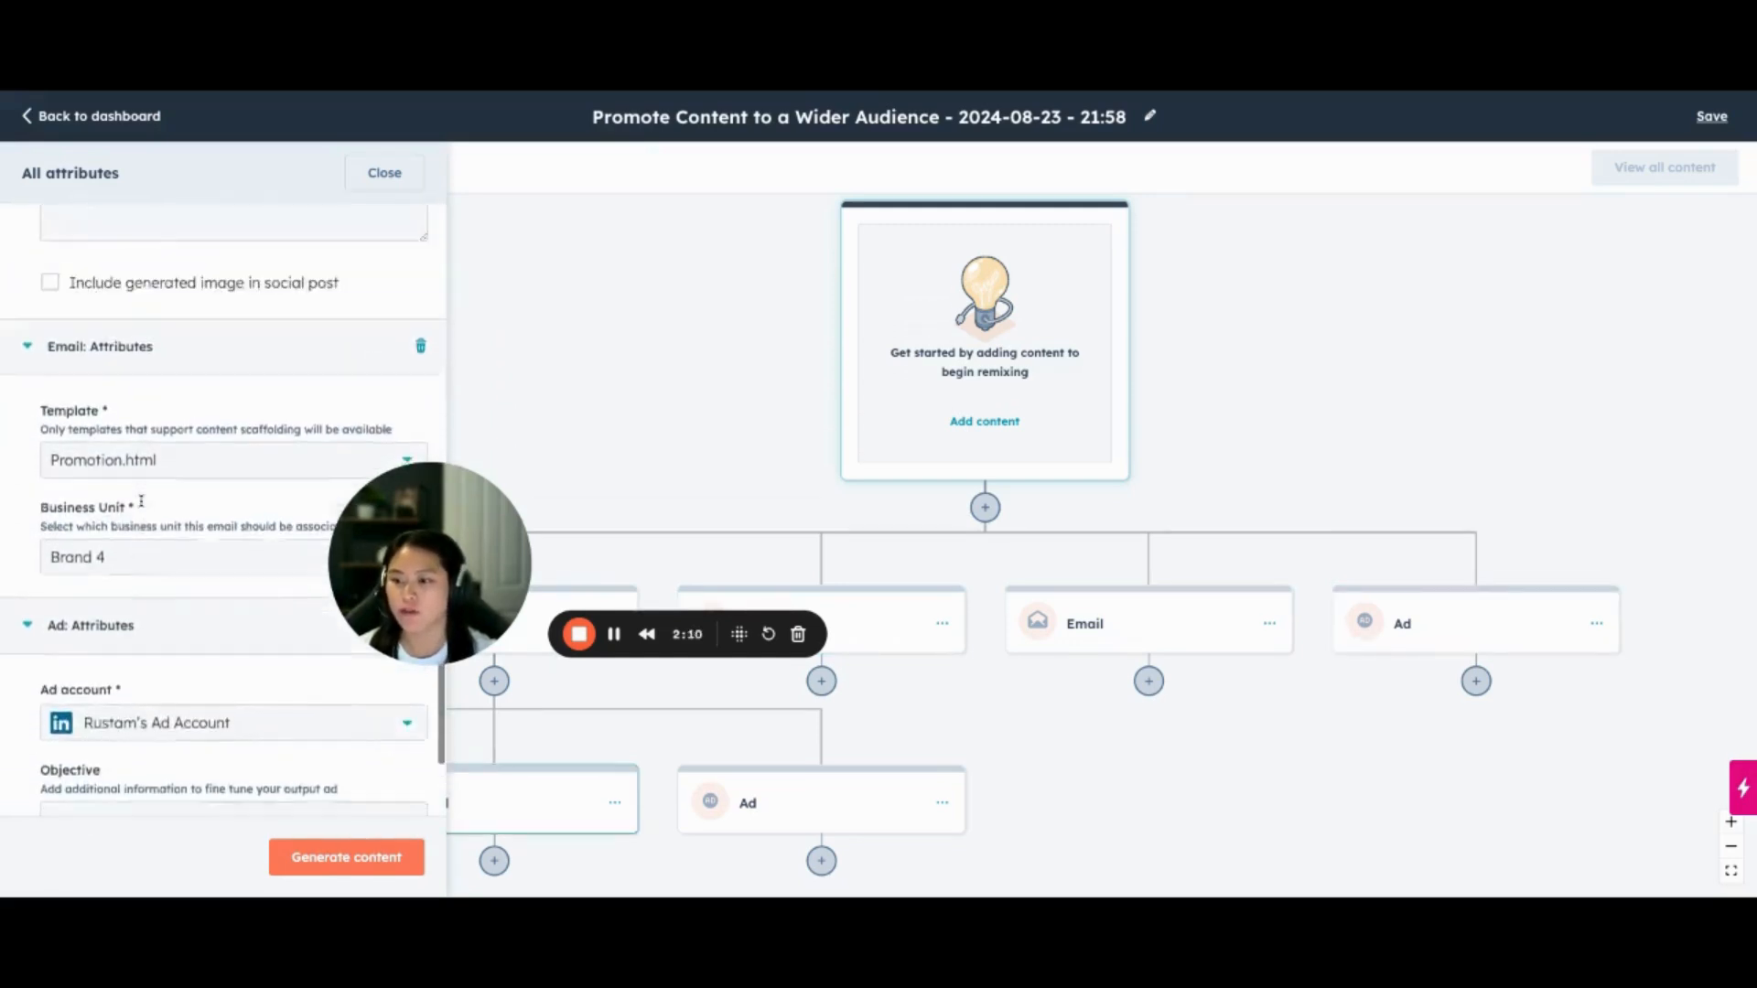
pyautogui.scroll(4, 141, 502)
# Include generated images in the social post and the ad that branch off the blog post
pyautogui.click(103, 464)
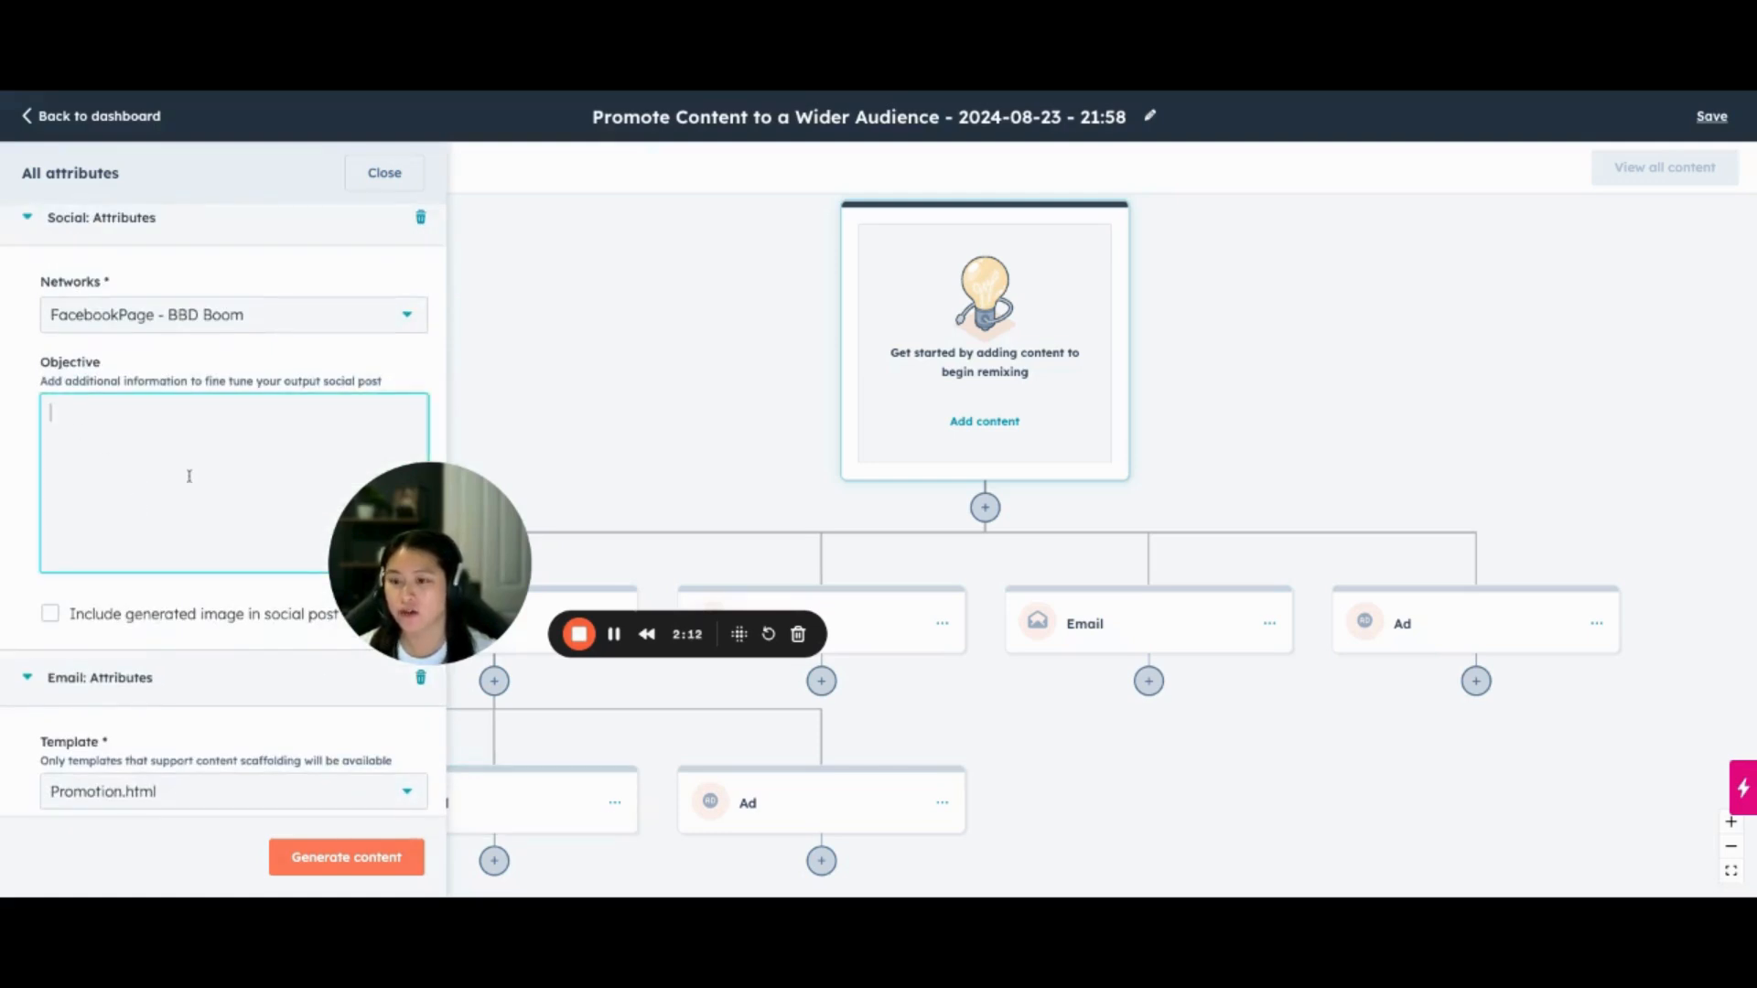
pyautogui.scroll(-2, 190, 475)
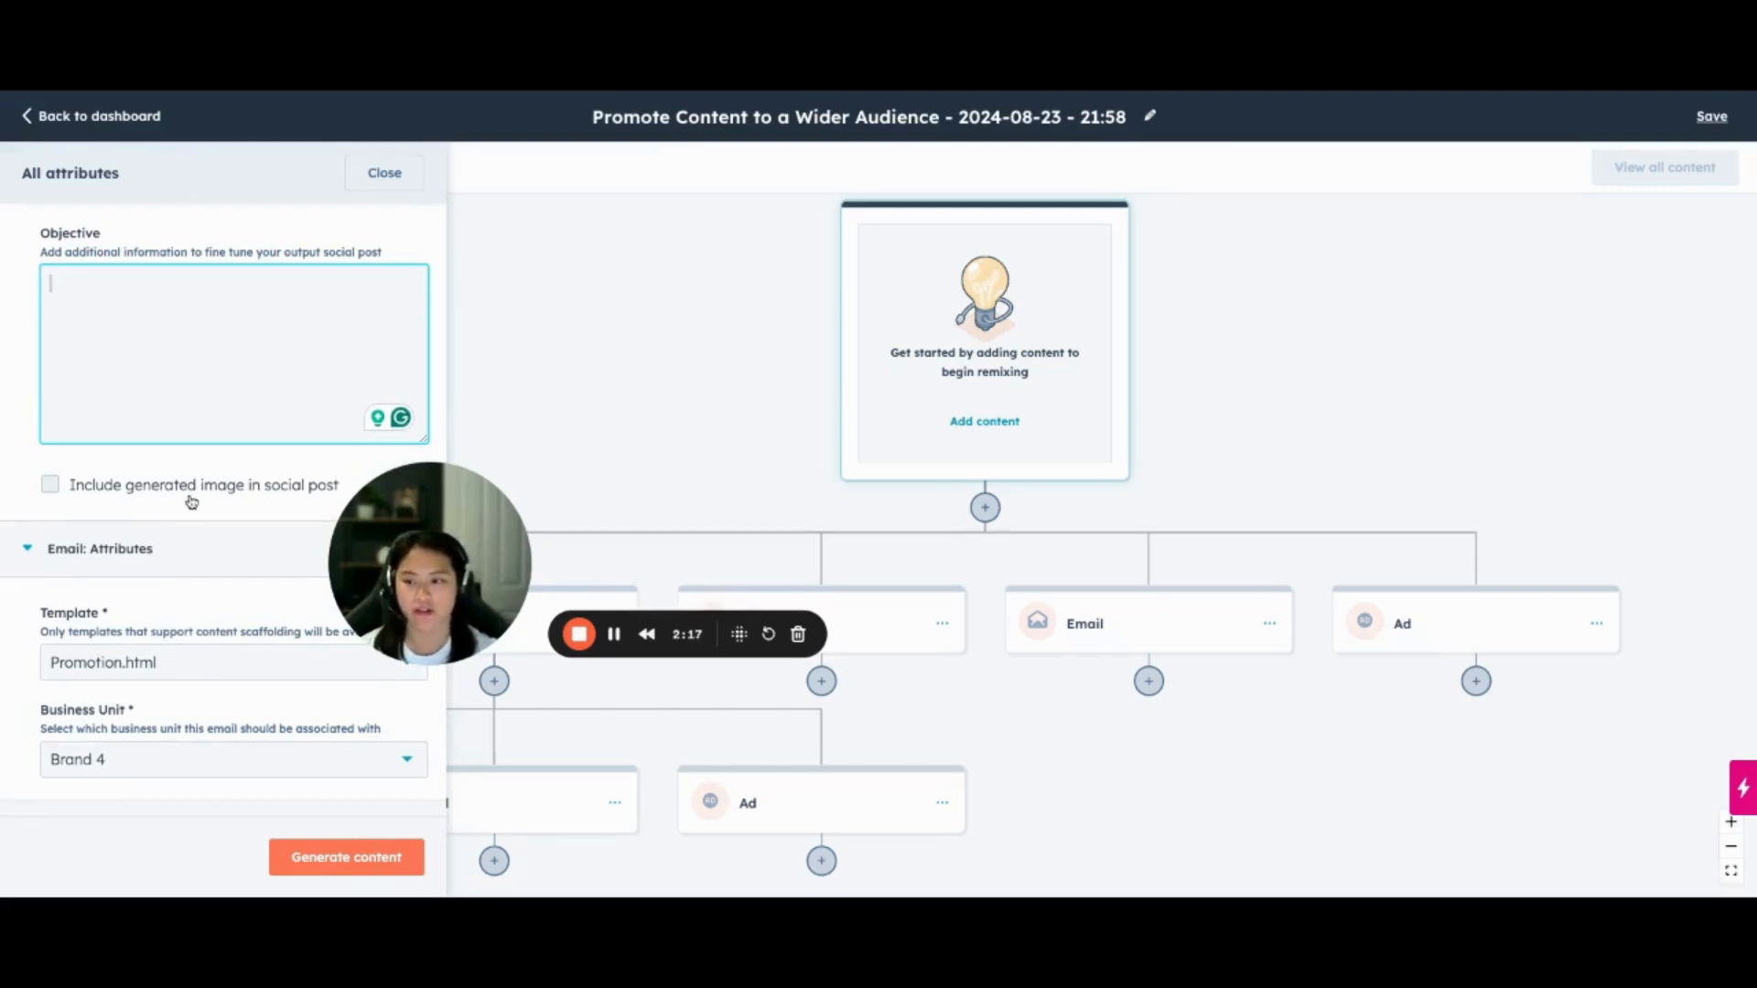
pyautogui.click(53, 487)
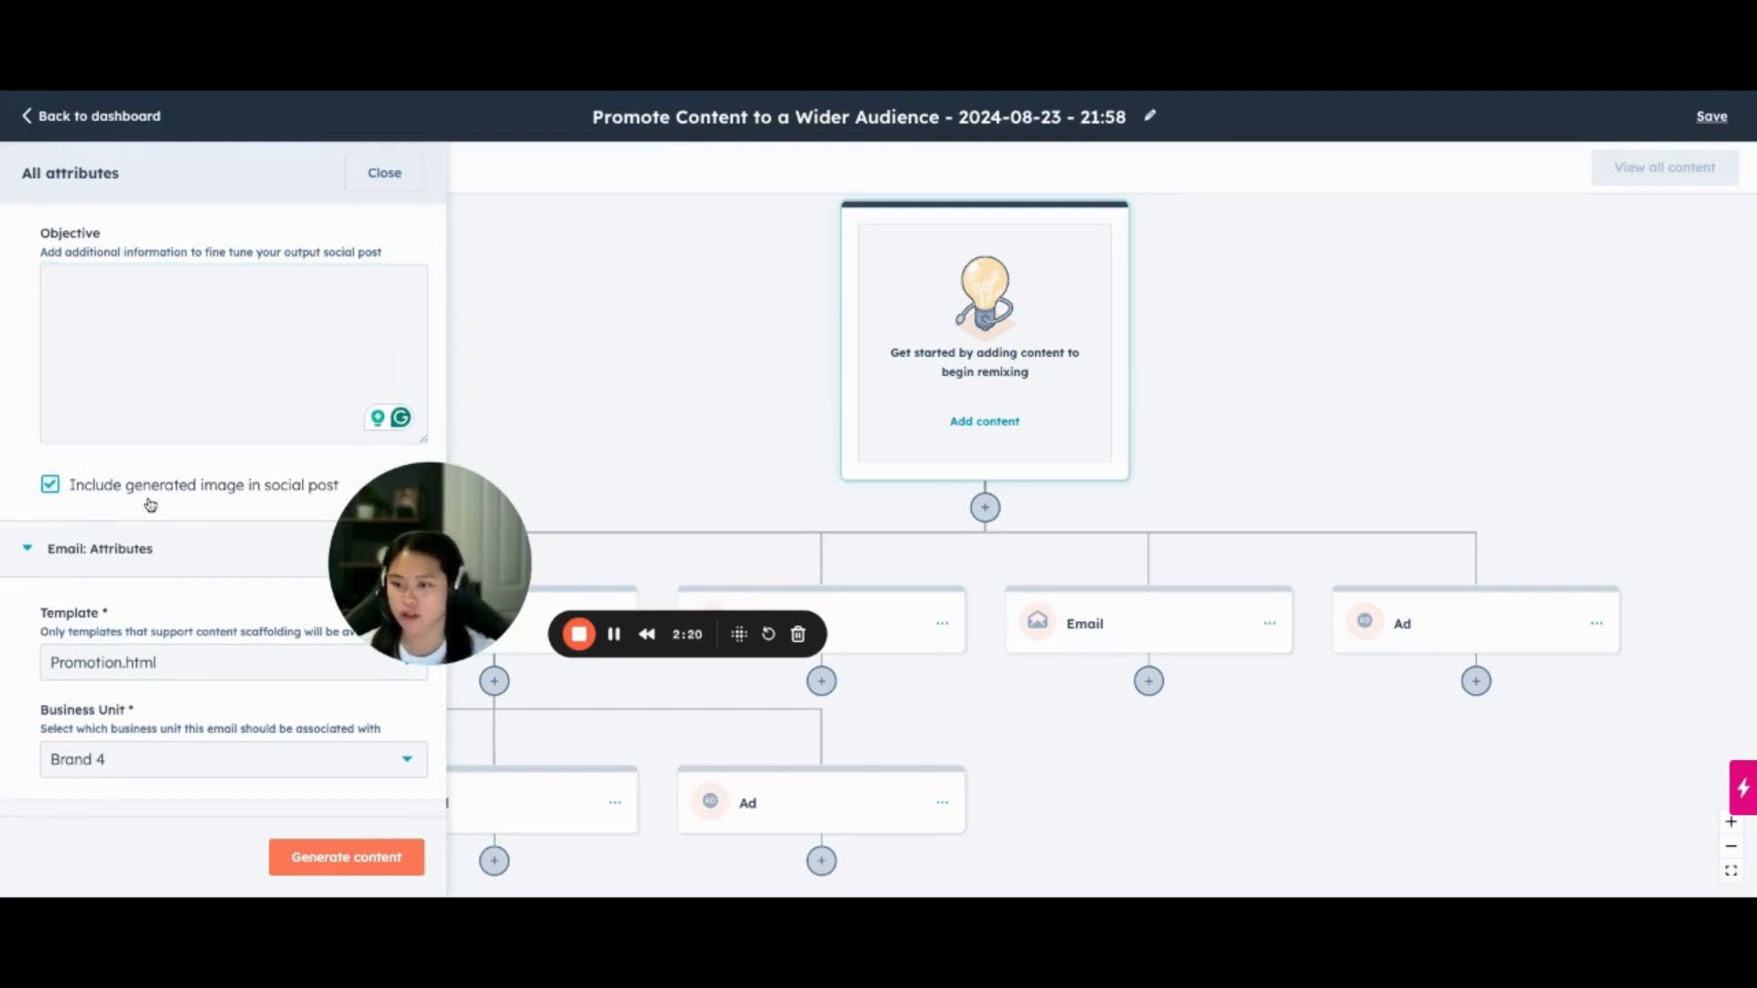
pyautogui.scroll(-5, 174, 498)
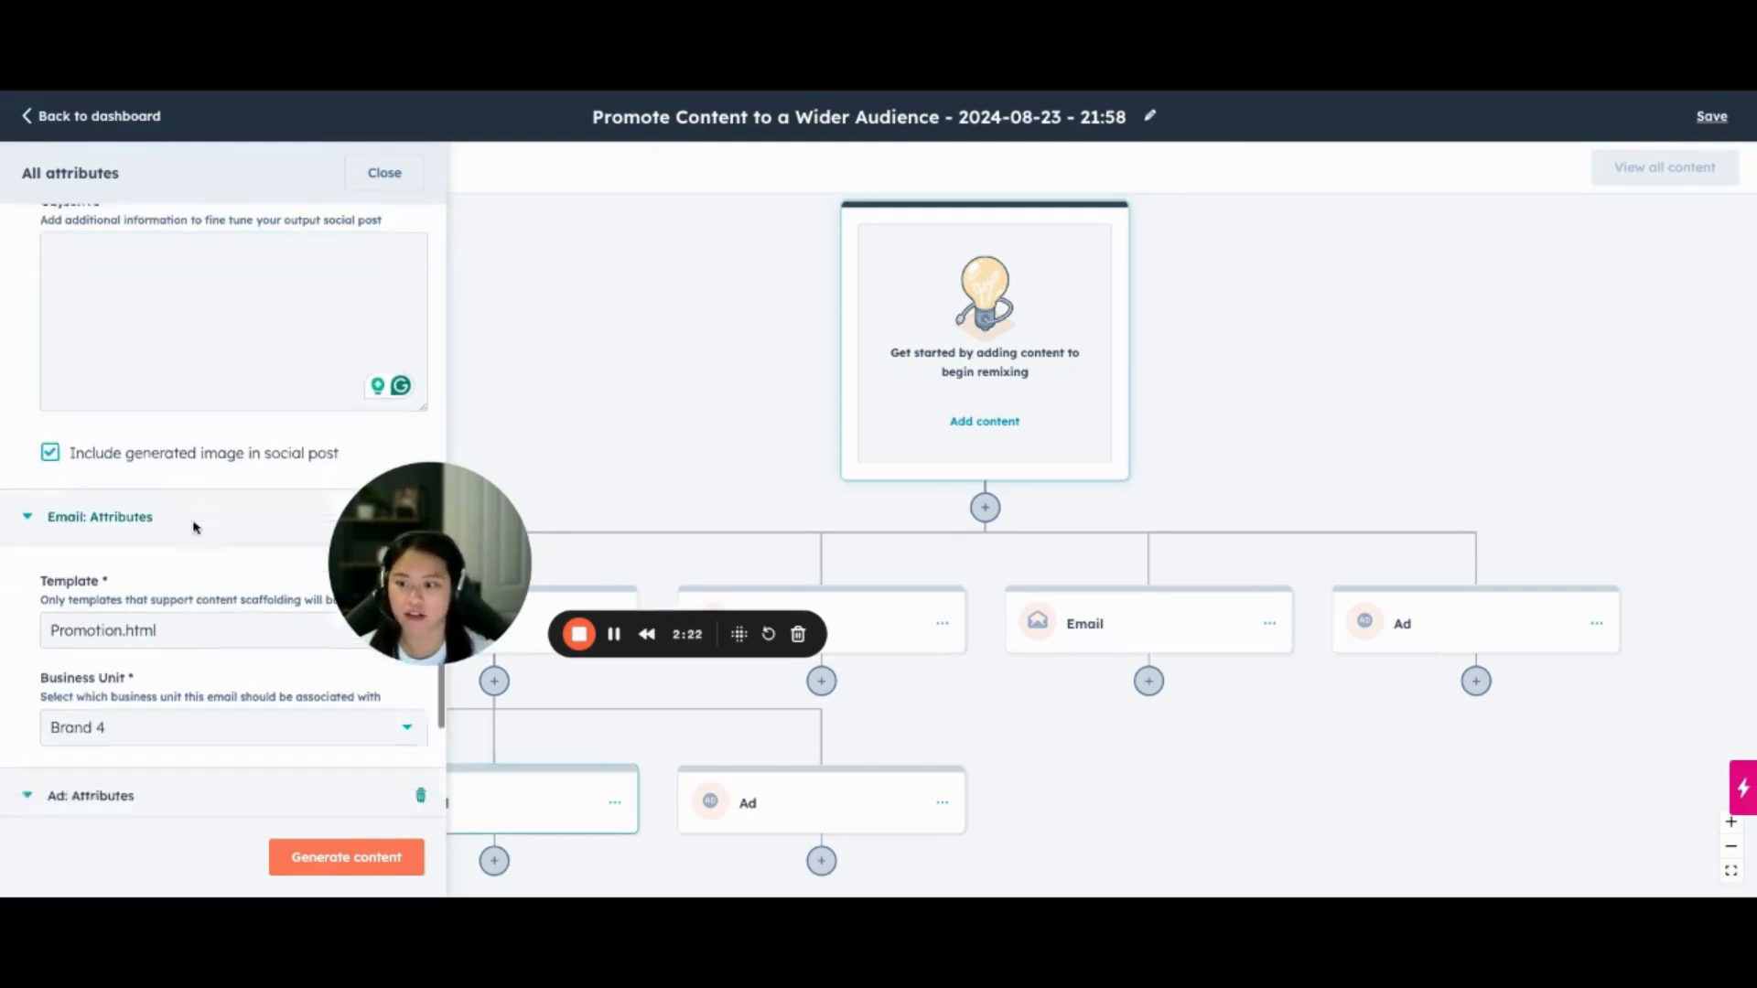
pyautogui.click(167, 784)
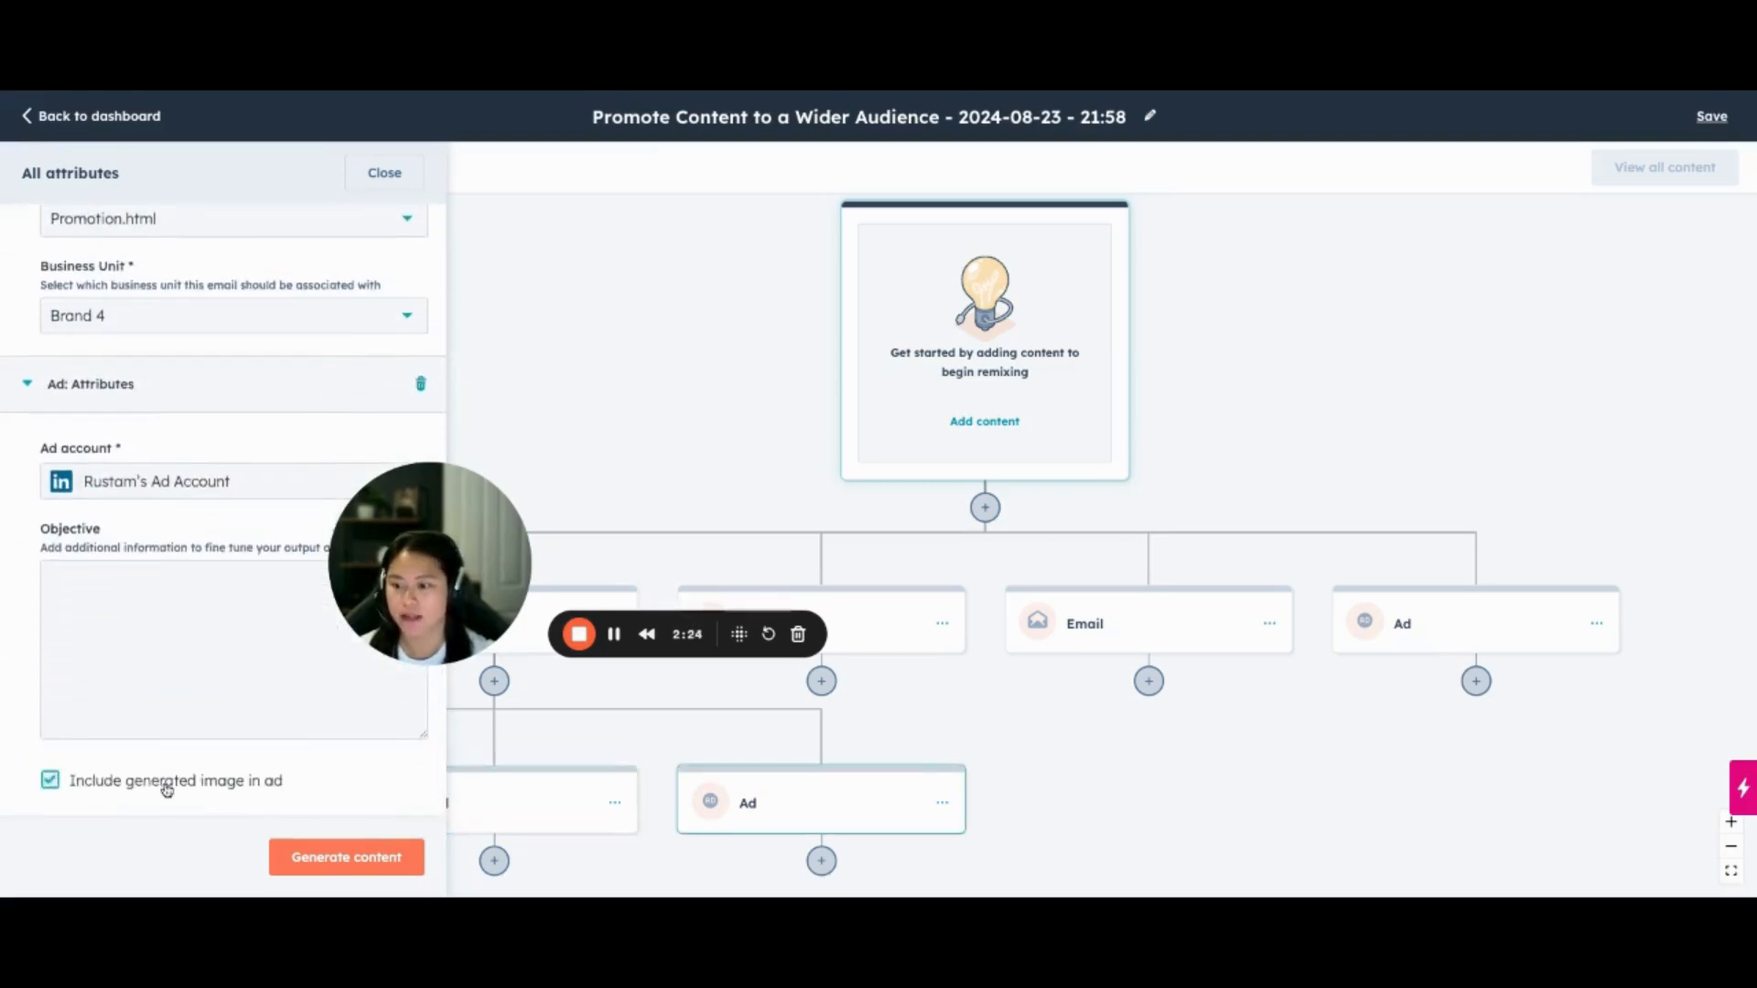
# Include a generated image in the ad that branches directly off the source content and generate all the remix content
pyautogui.scroll(10, 132, 365)
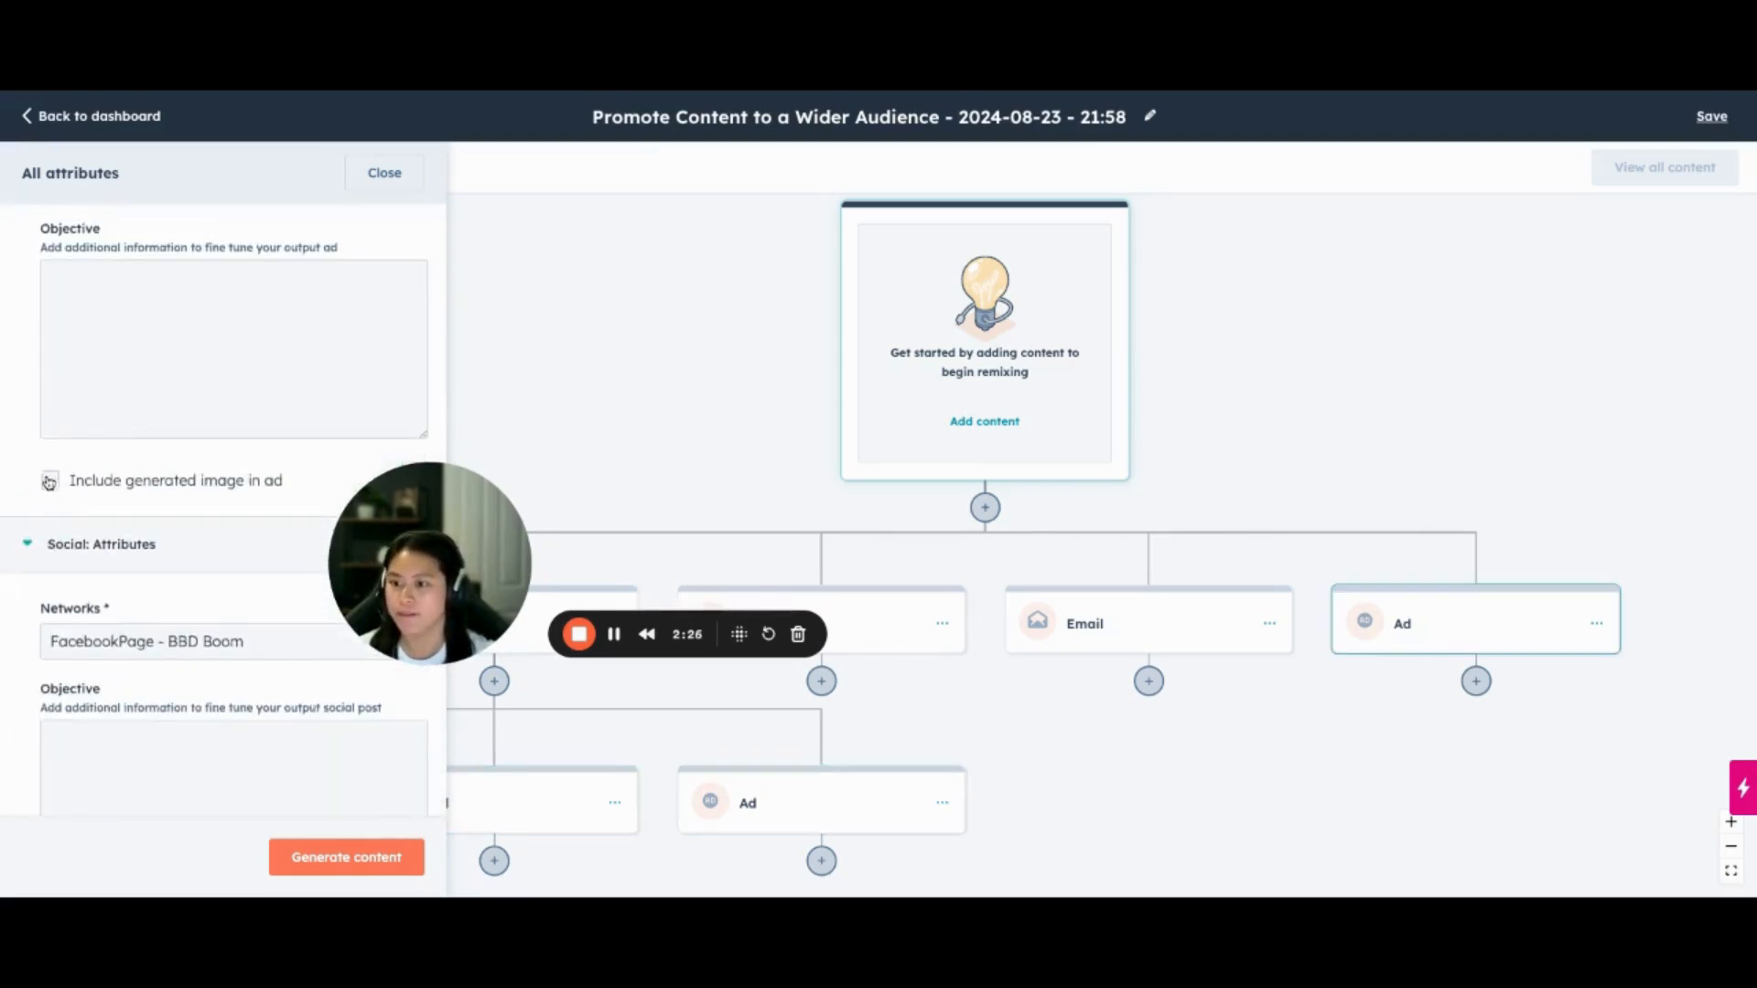
pyautogui.scroll(-8, 55, 481)
pyautogui.scroll(3, 83, 489)
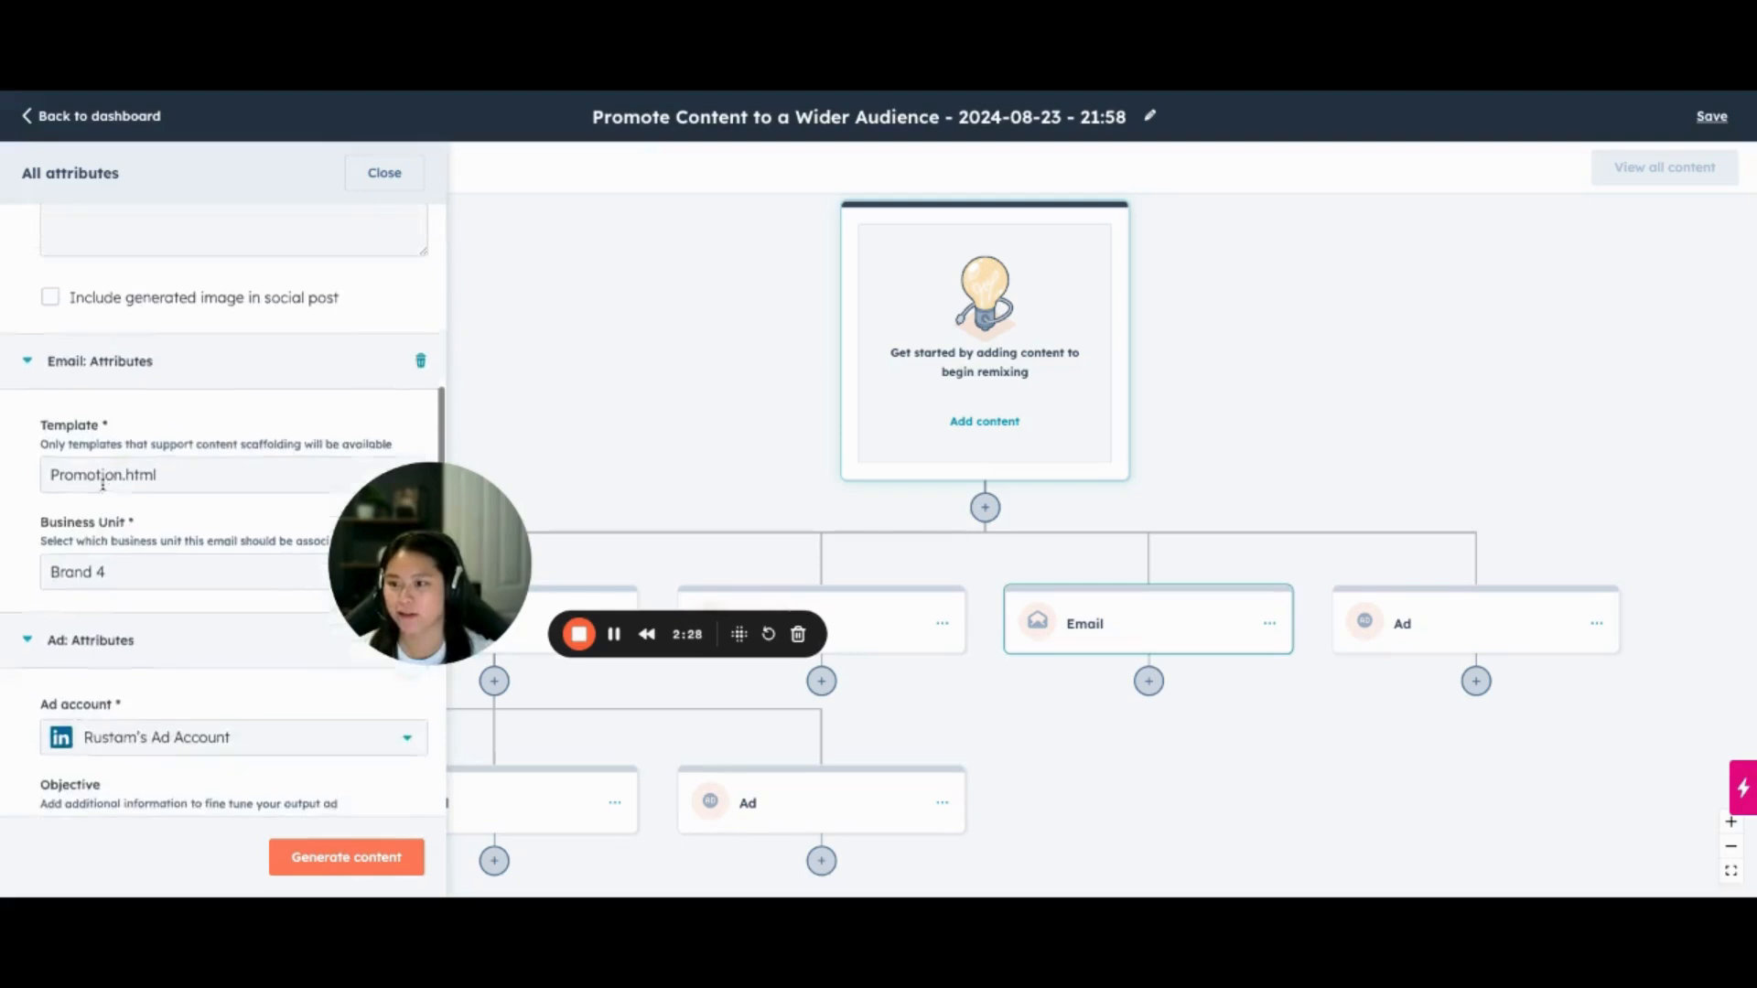
pyautogui.click(88, 492)
pyautogui.scroll(6, 86, 499)
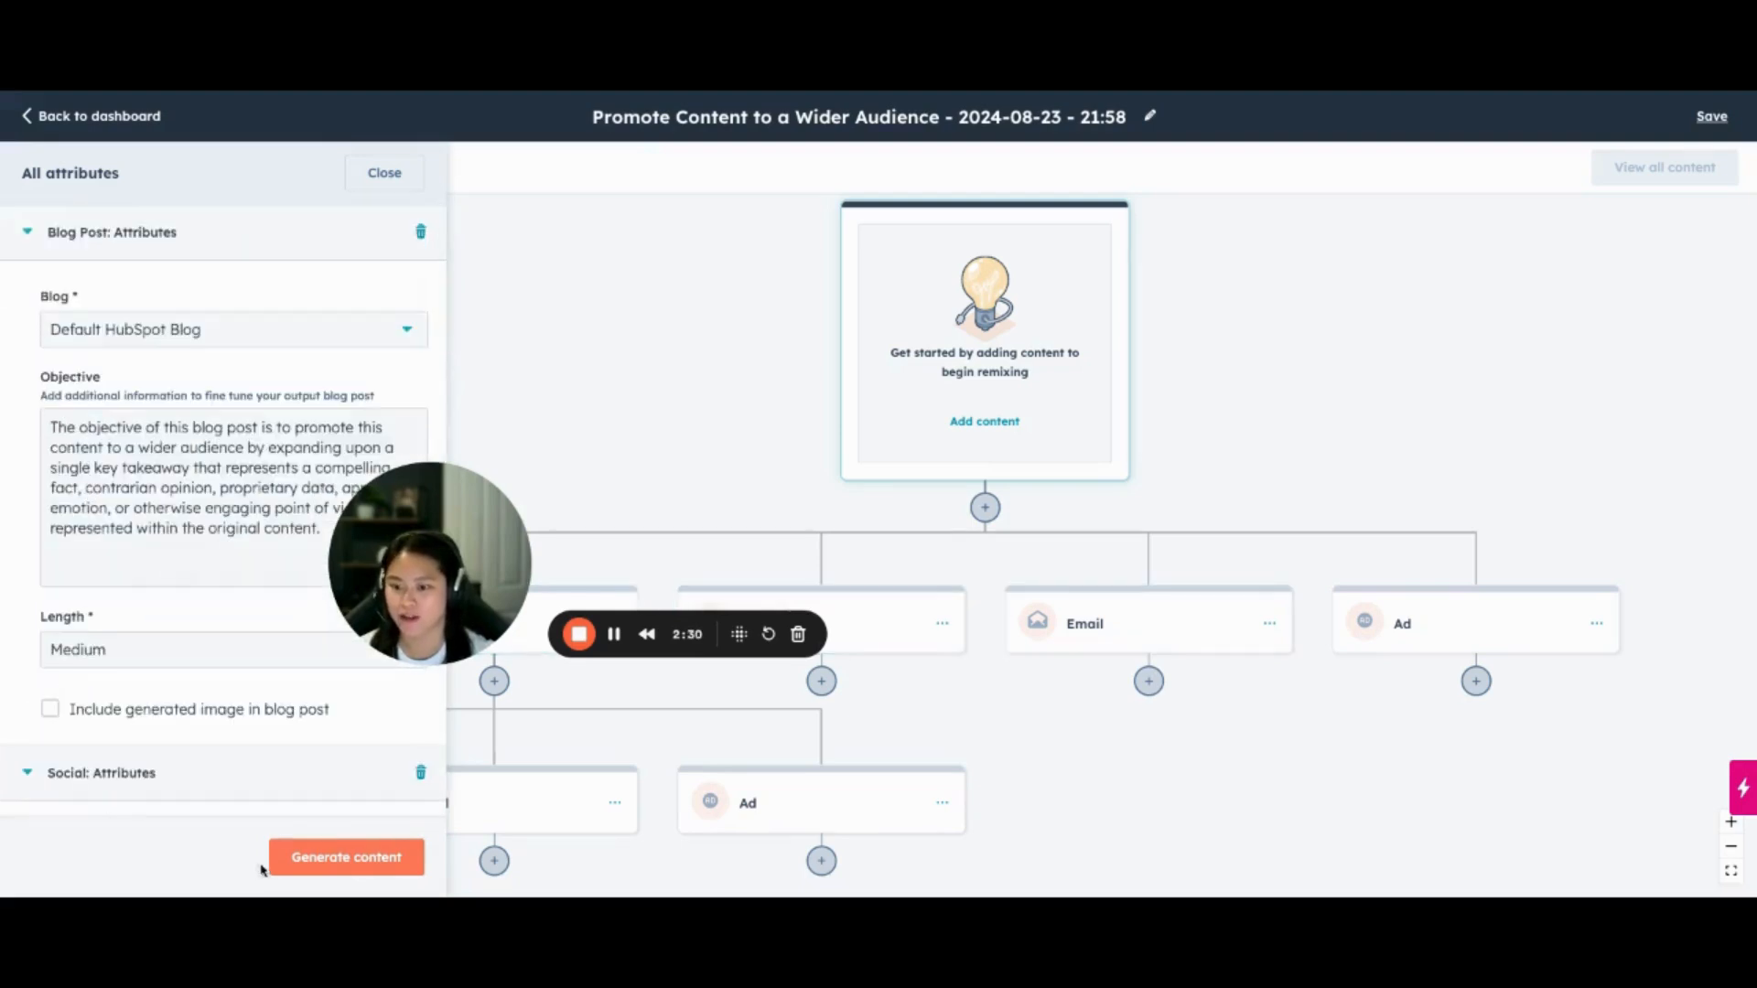
pyautogui.click(320, 865)
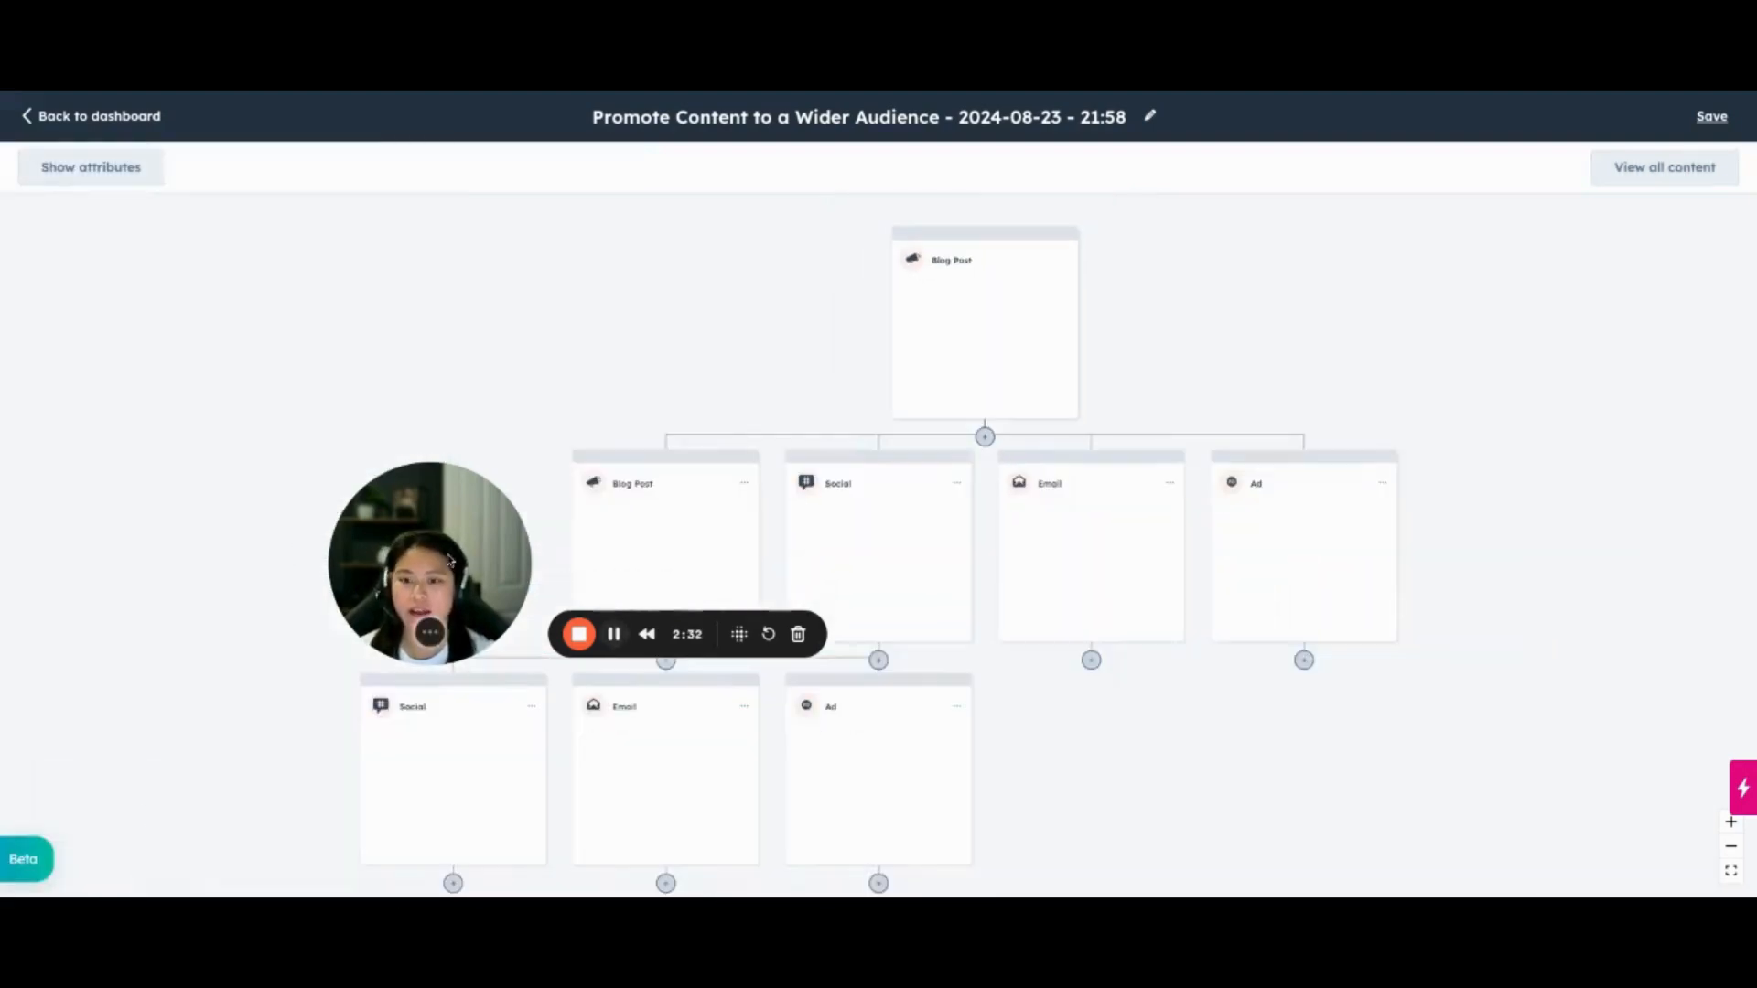
pyautogui.moveTo(449, 560); pyautogui.dragTo(219, 294)
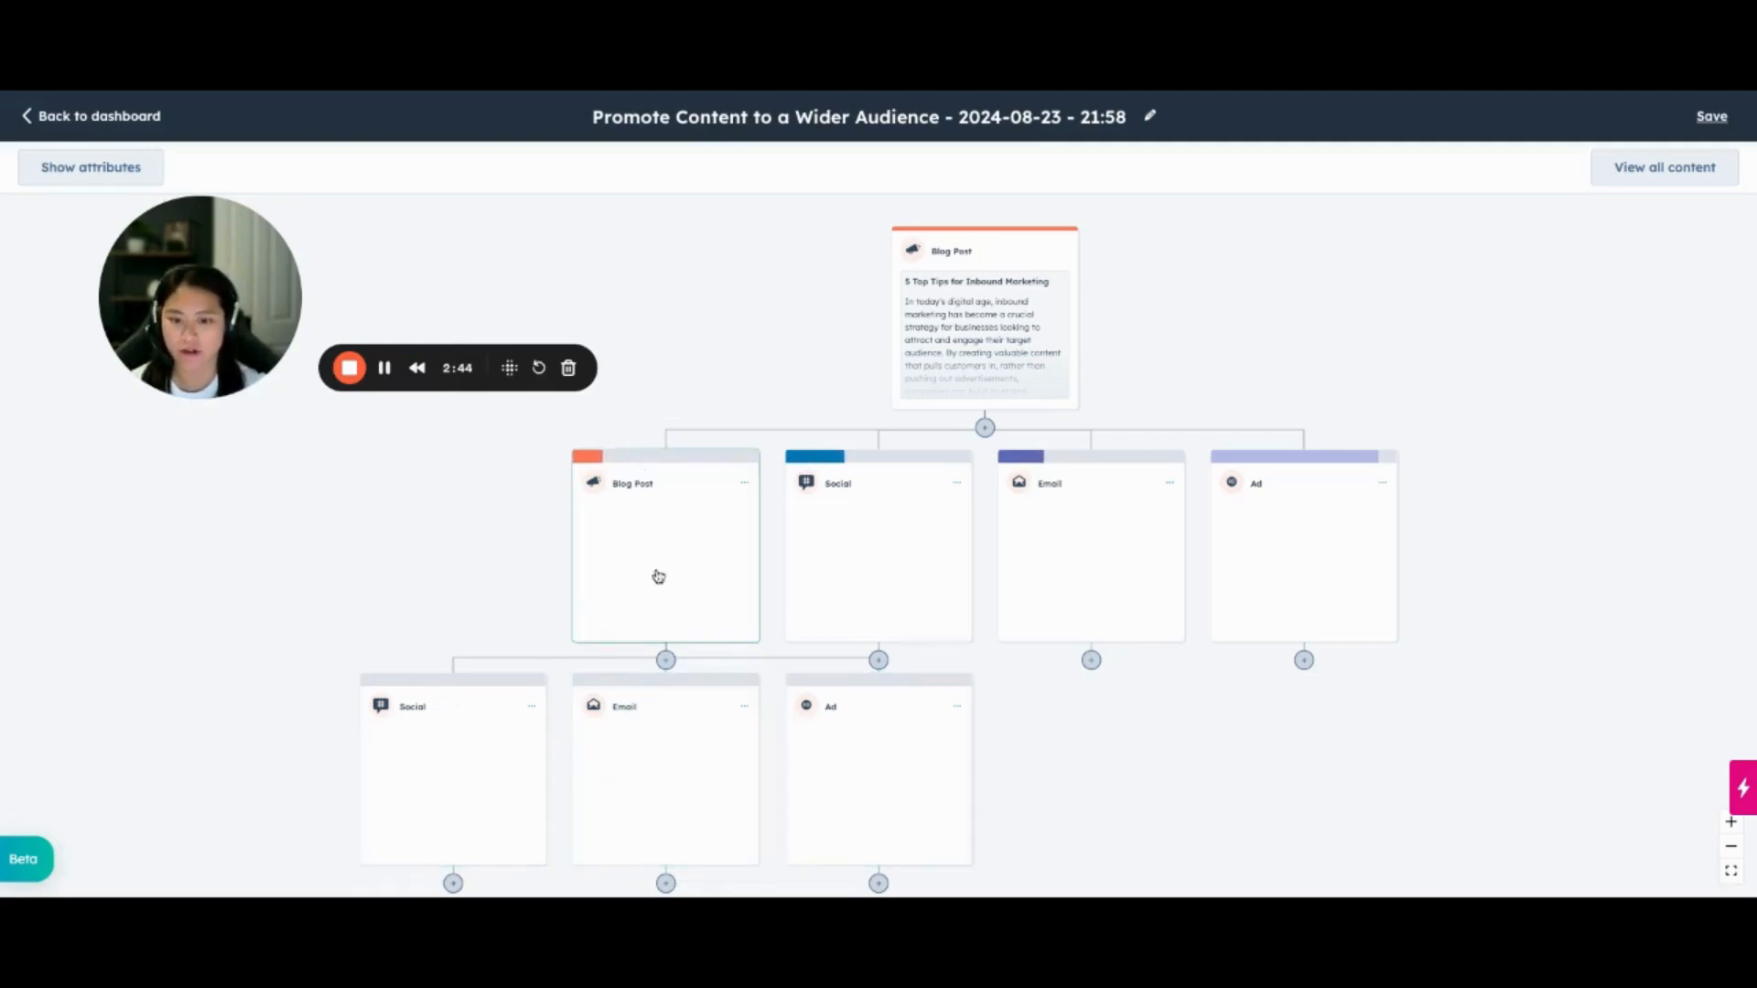
pyautogui.scroll(-1, 631, 549)
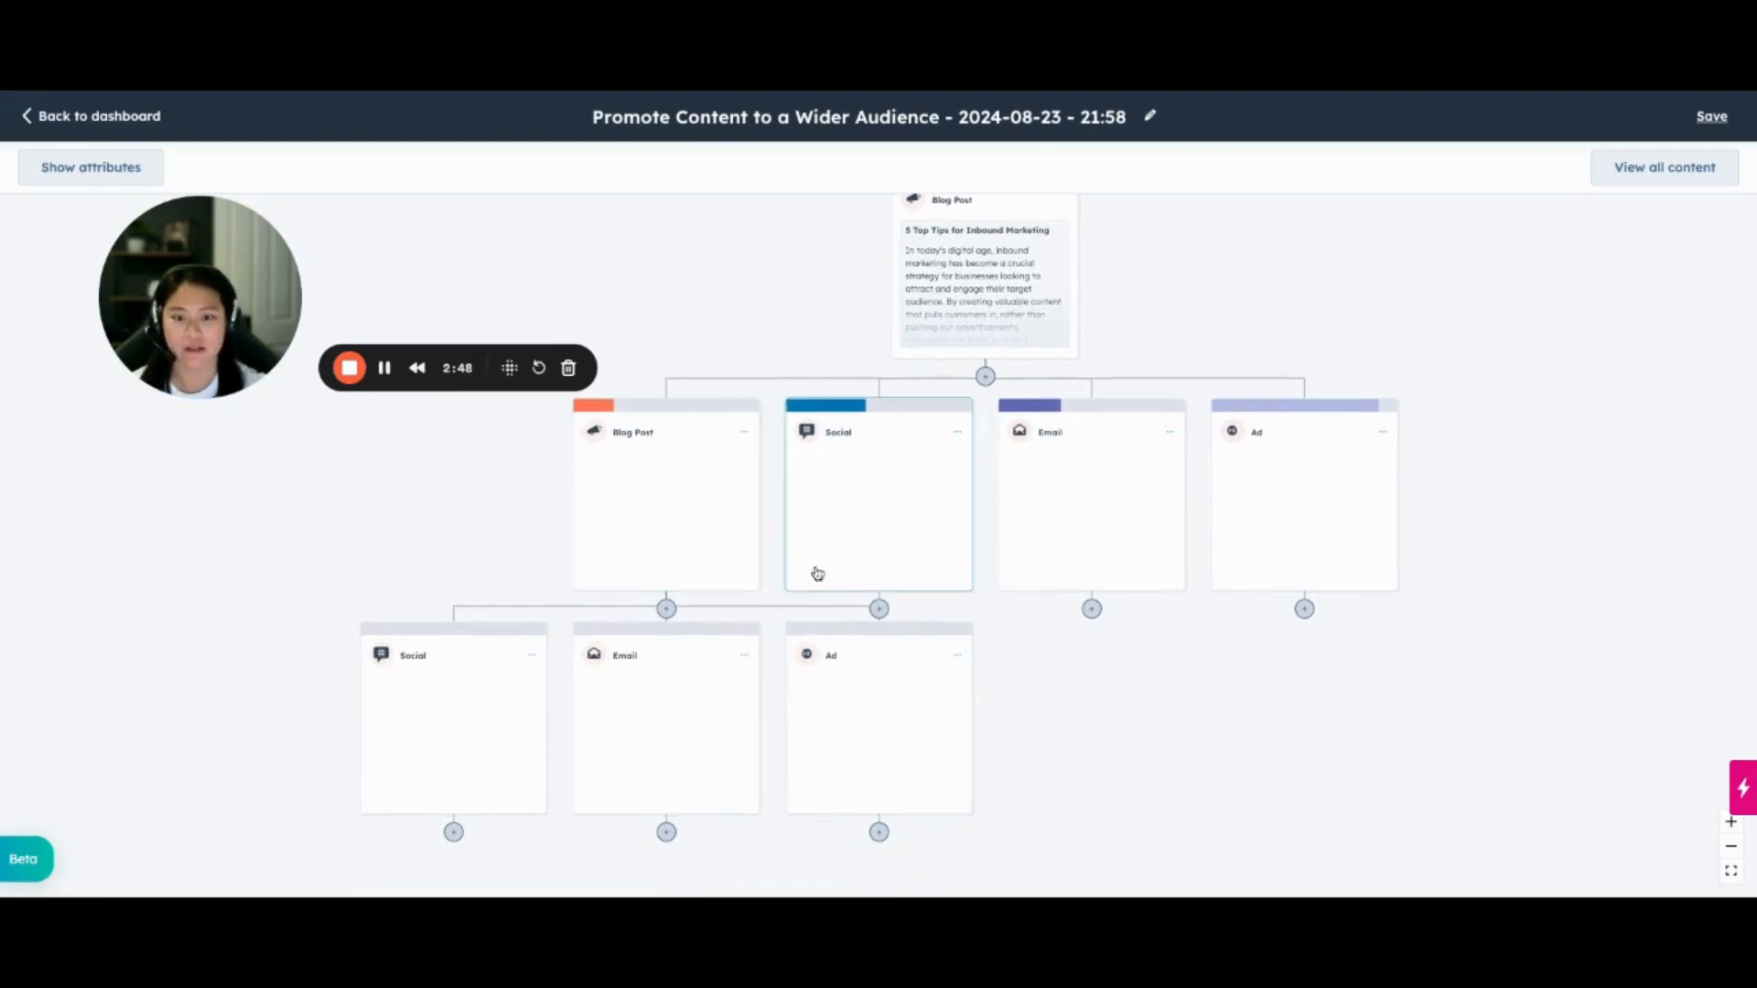
pyautogui.scroll(3, 690, 573)
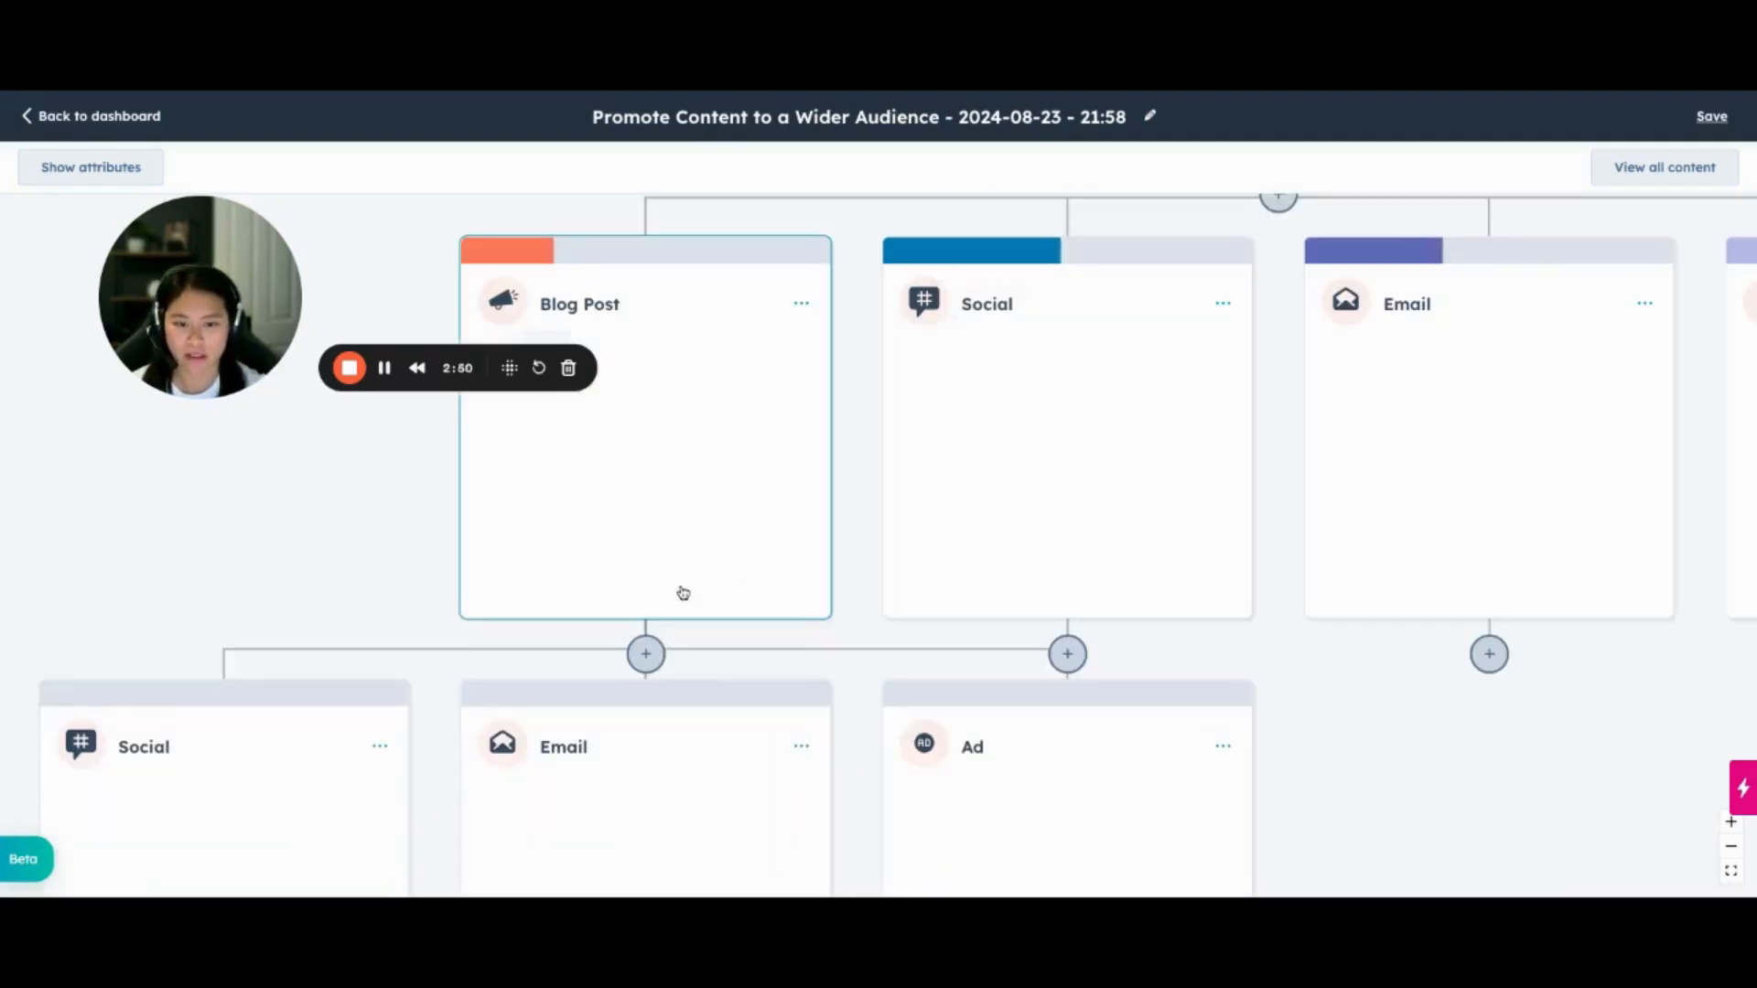
pyautogui.scroll(1, 943, 582)
pyautogui.hscroll(1, 944, 583)
pyautogui.hscroll(10, 943, 583)
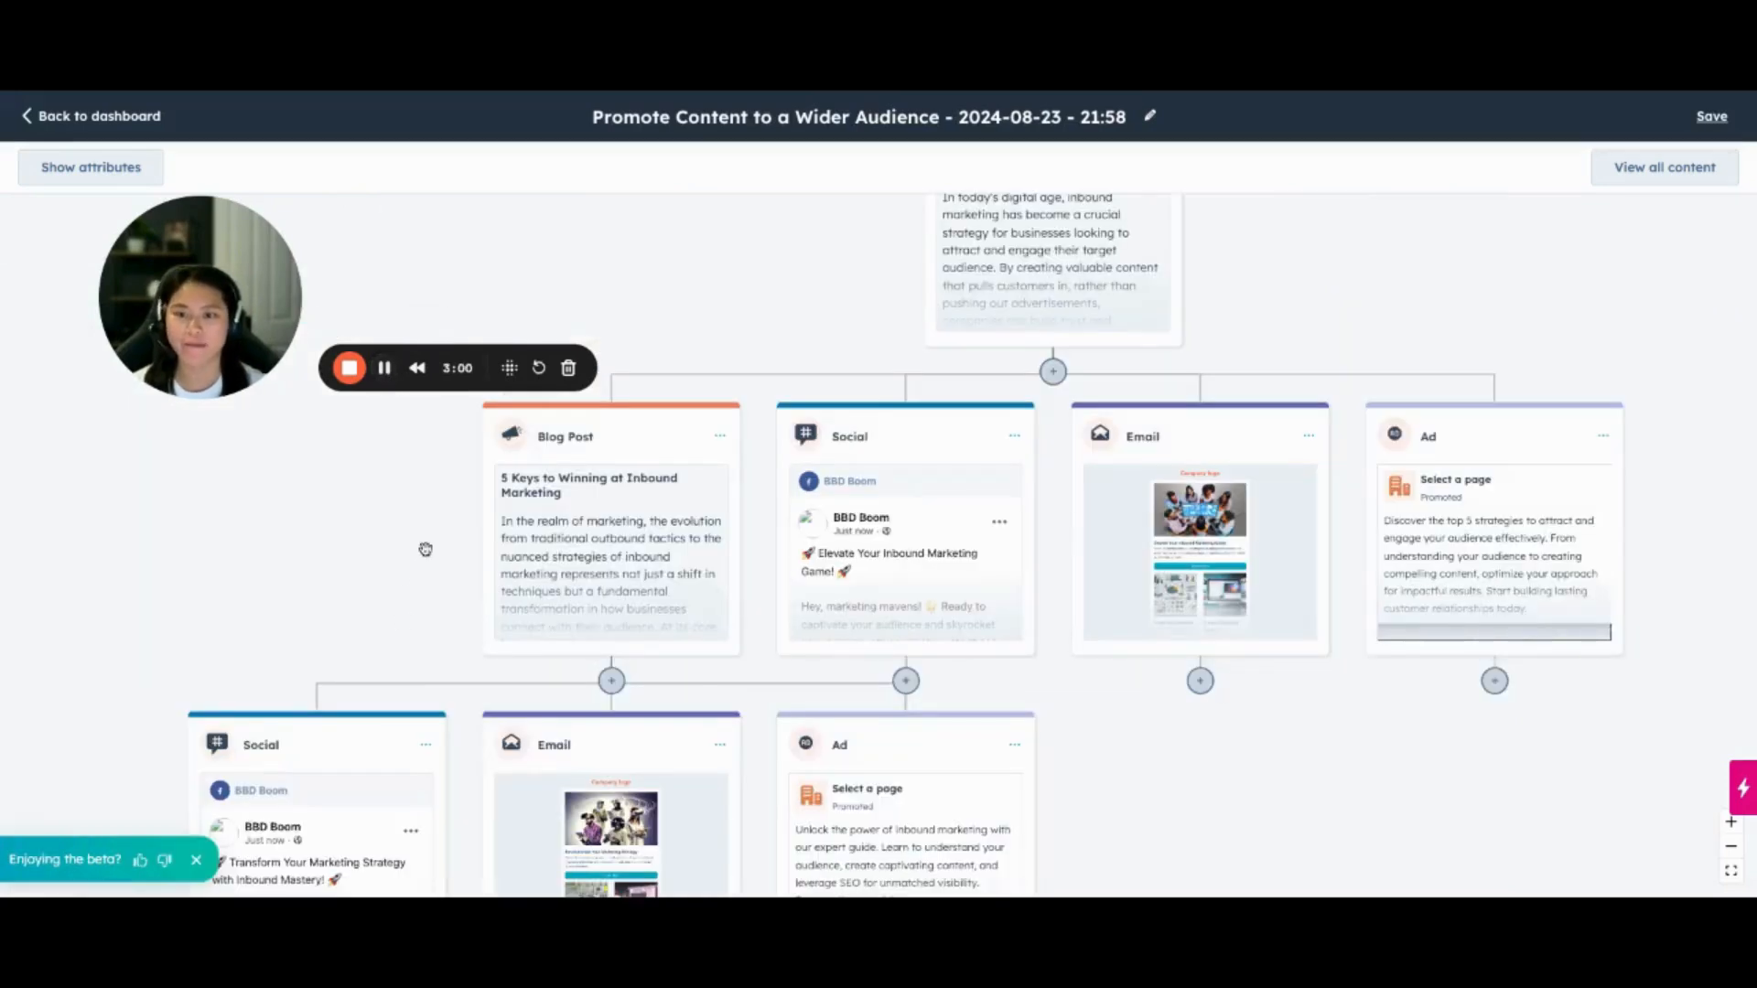
# Examine the generated blog post, social, email and ad outputs on both levels of the remix workflow
pyautogui.scroll(1, 426, 550)
pyautogui.hscroll(1, 426, 550)
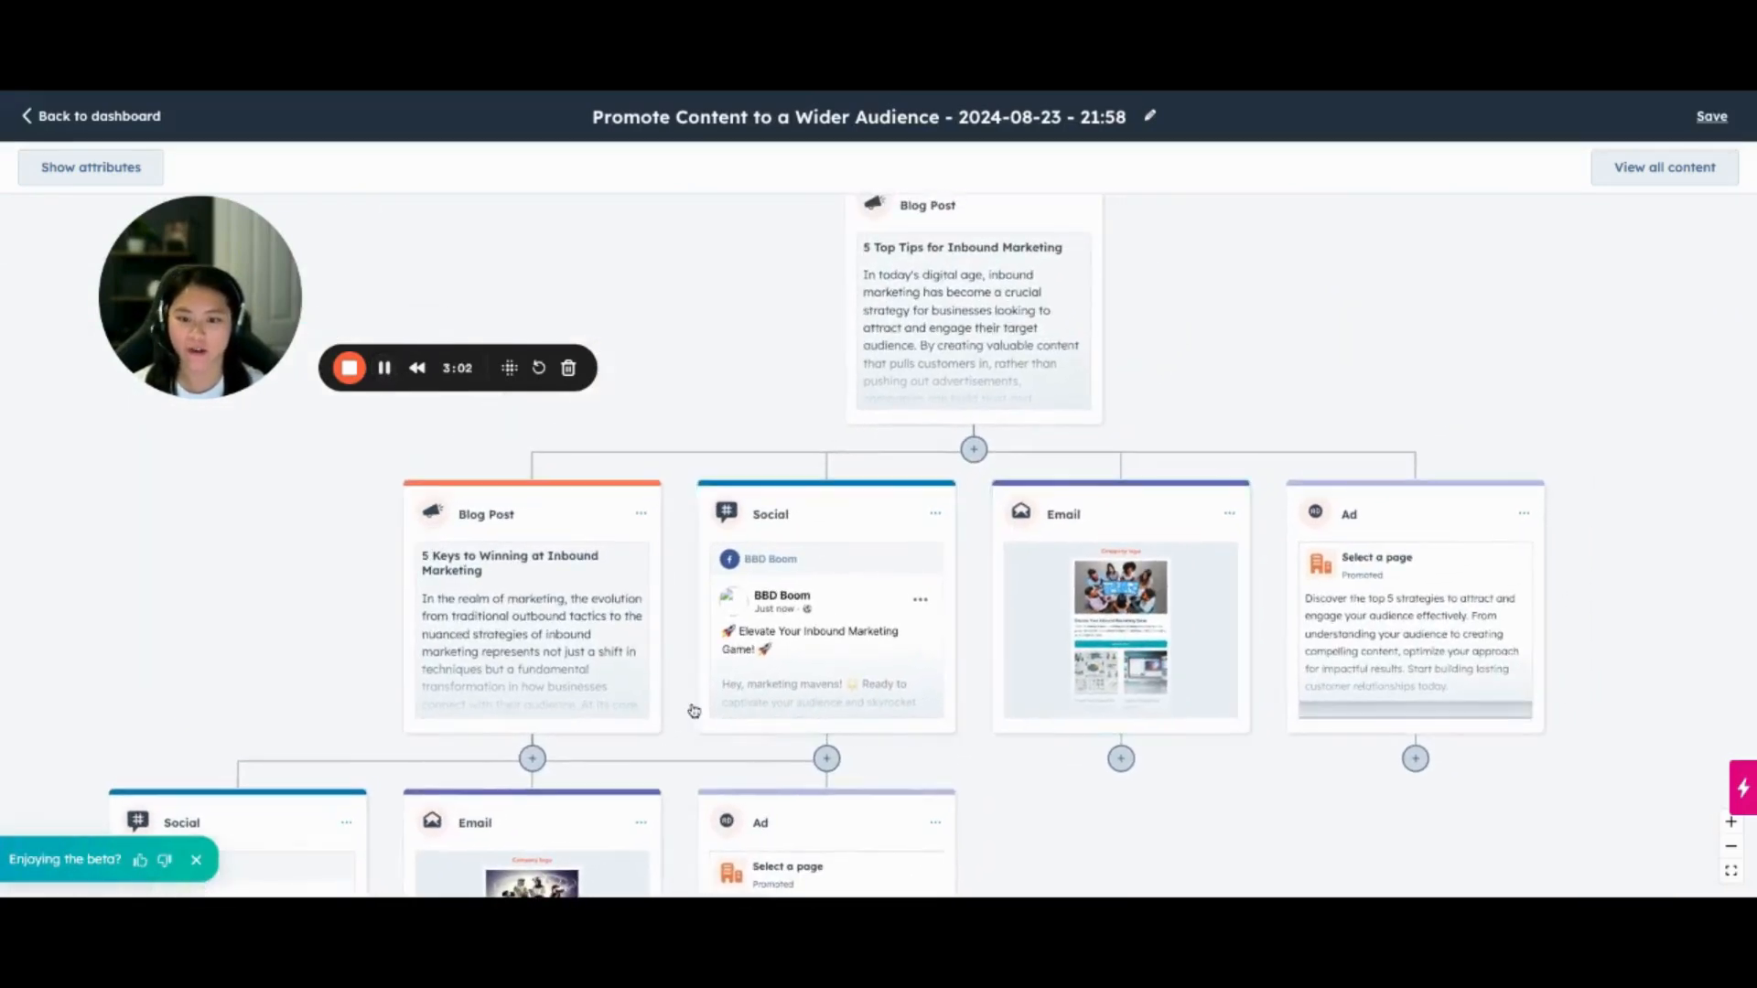
pyautogui.scroll(-1, 694, 711)
pyautogui.scroll(1, 694, 711)
pyautogui.hscroll(1, 694, 711)
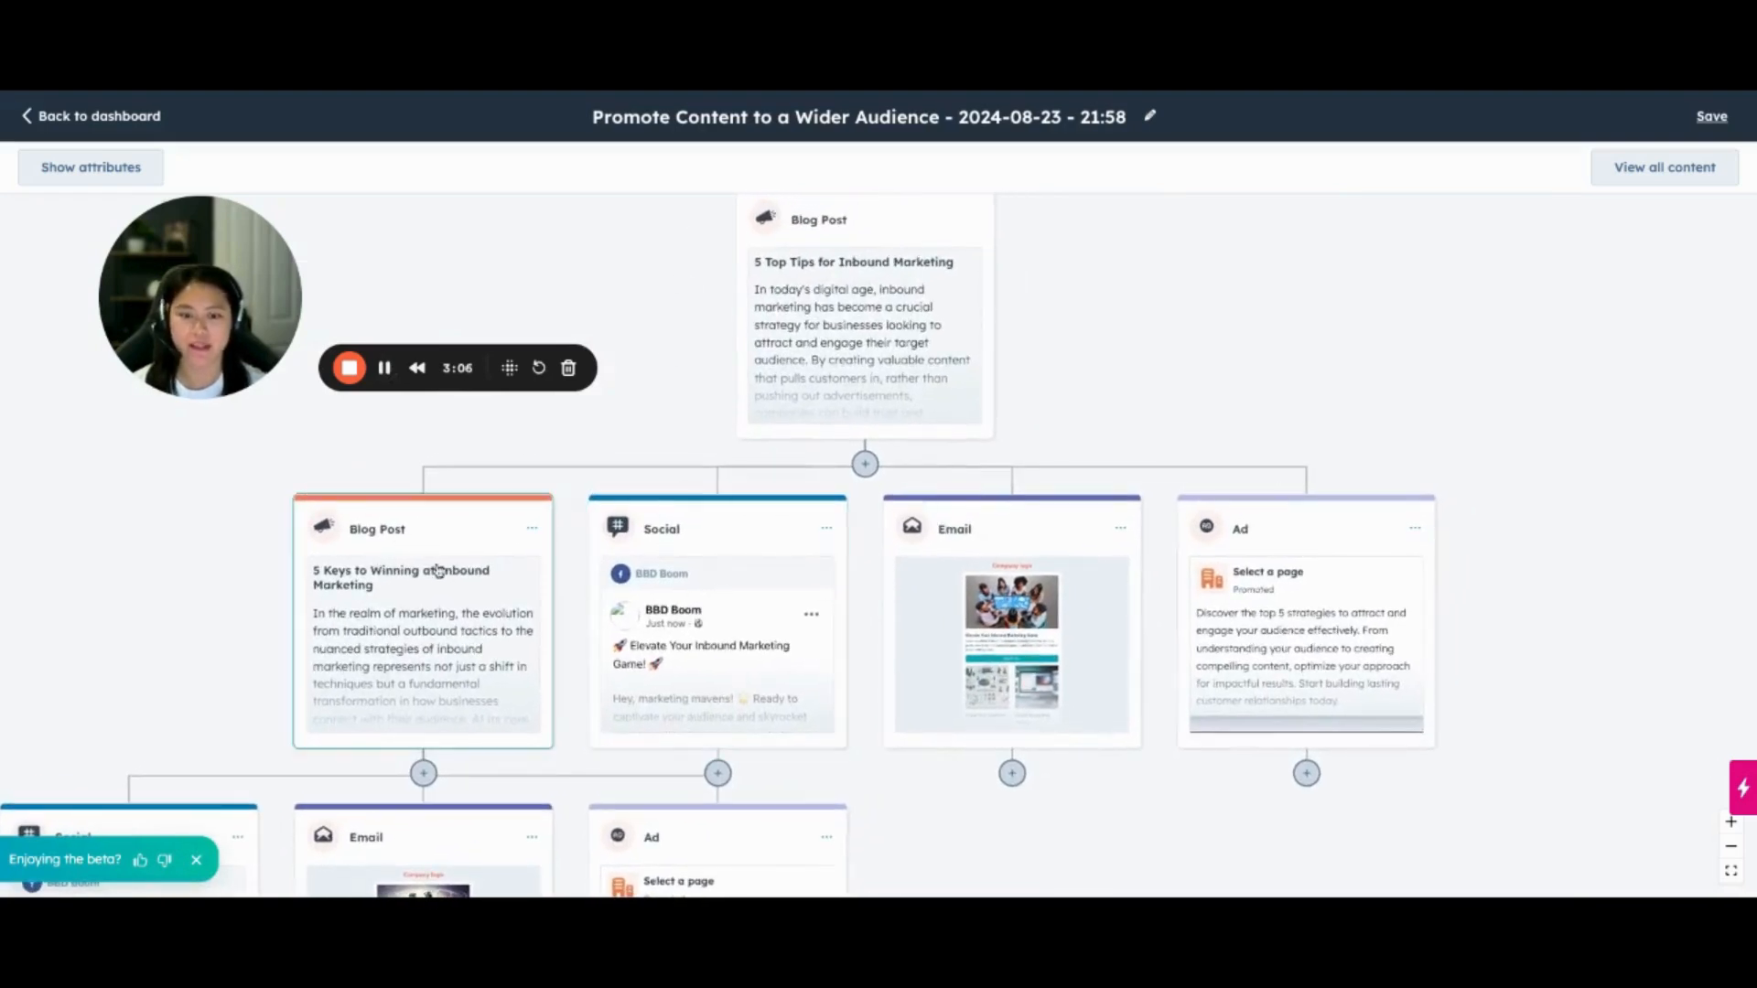
pyautogui.scroll(-1, 573, 640)
pyautogui.hscroll(-1, 573, 640)
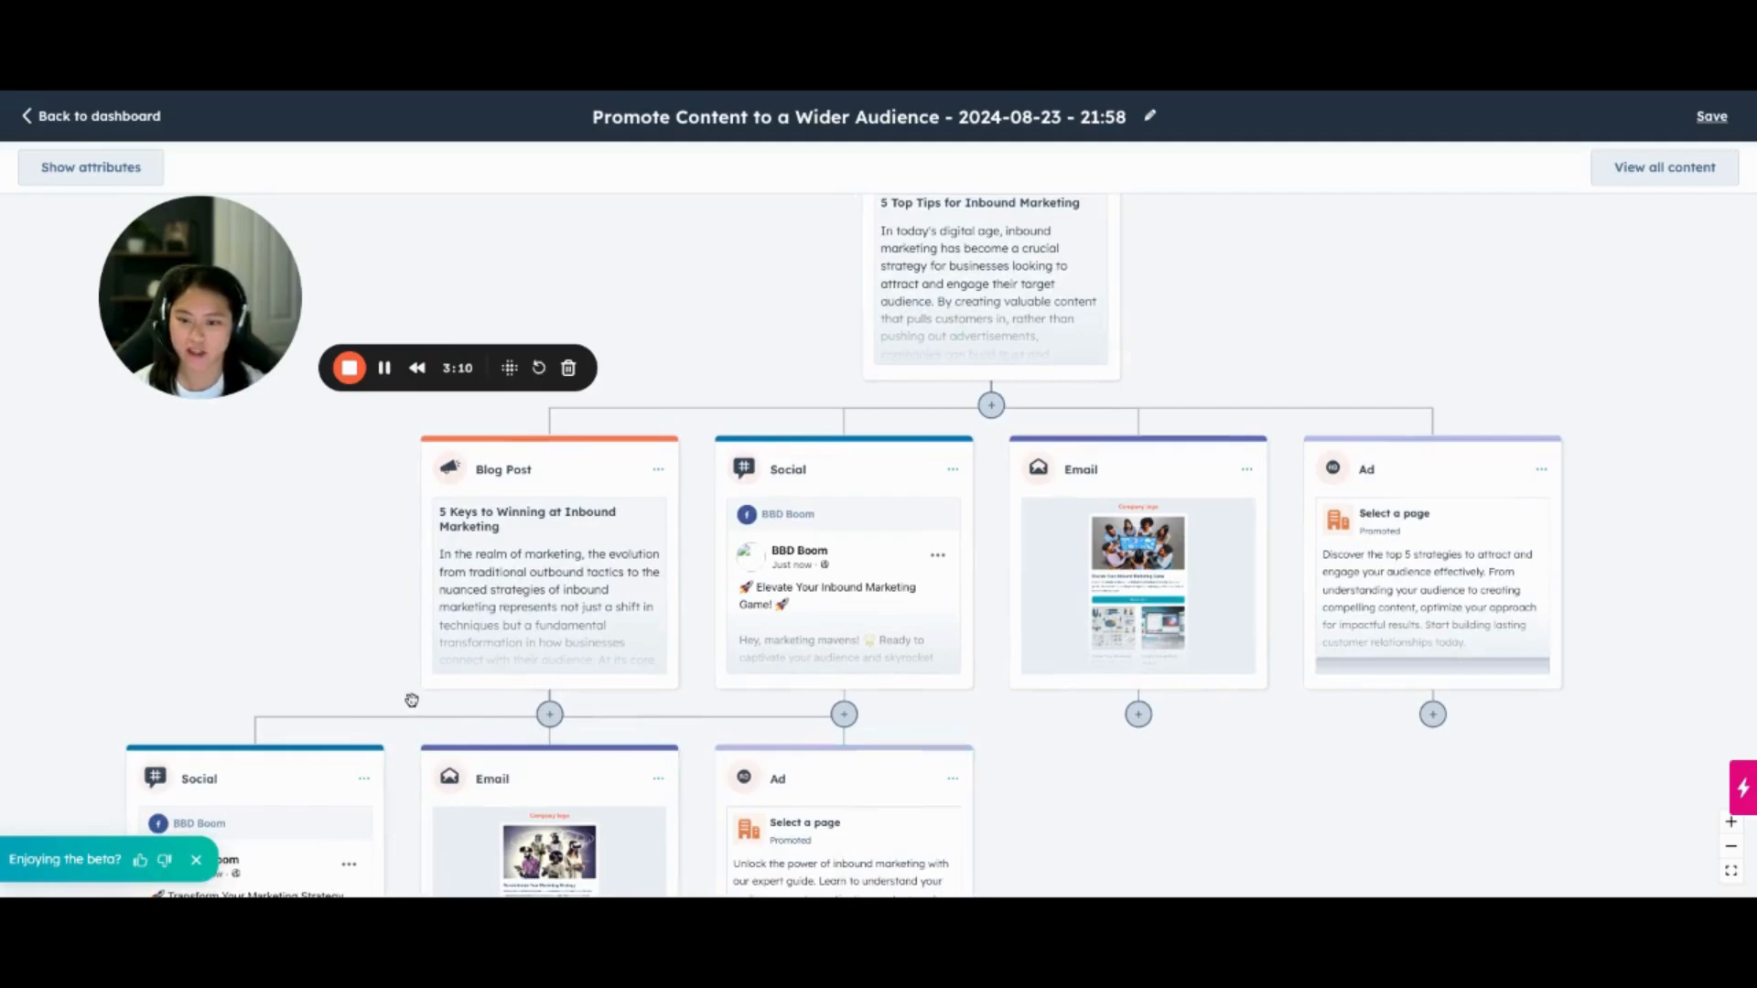
pyautogui.scroll(-2, 412, 700)
pyautogui.hscroll(-1, 412, 700)
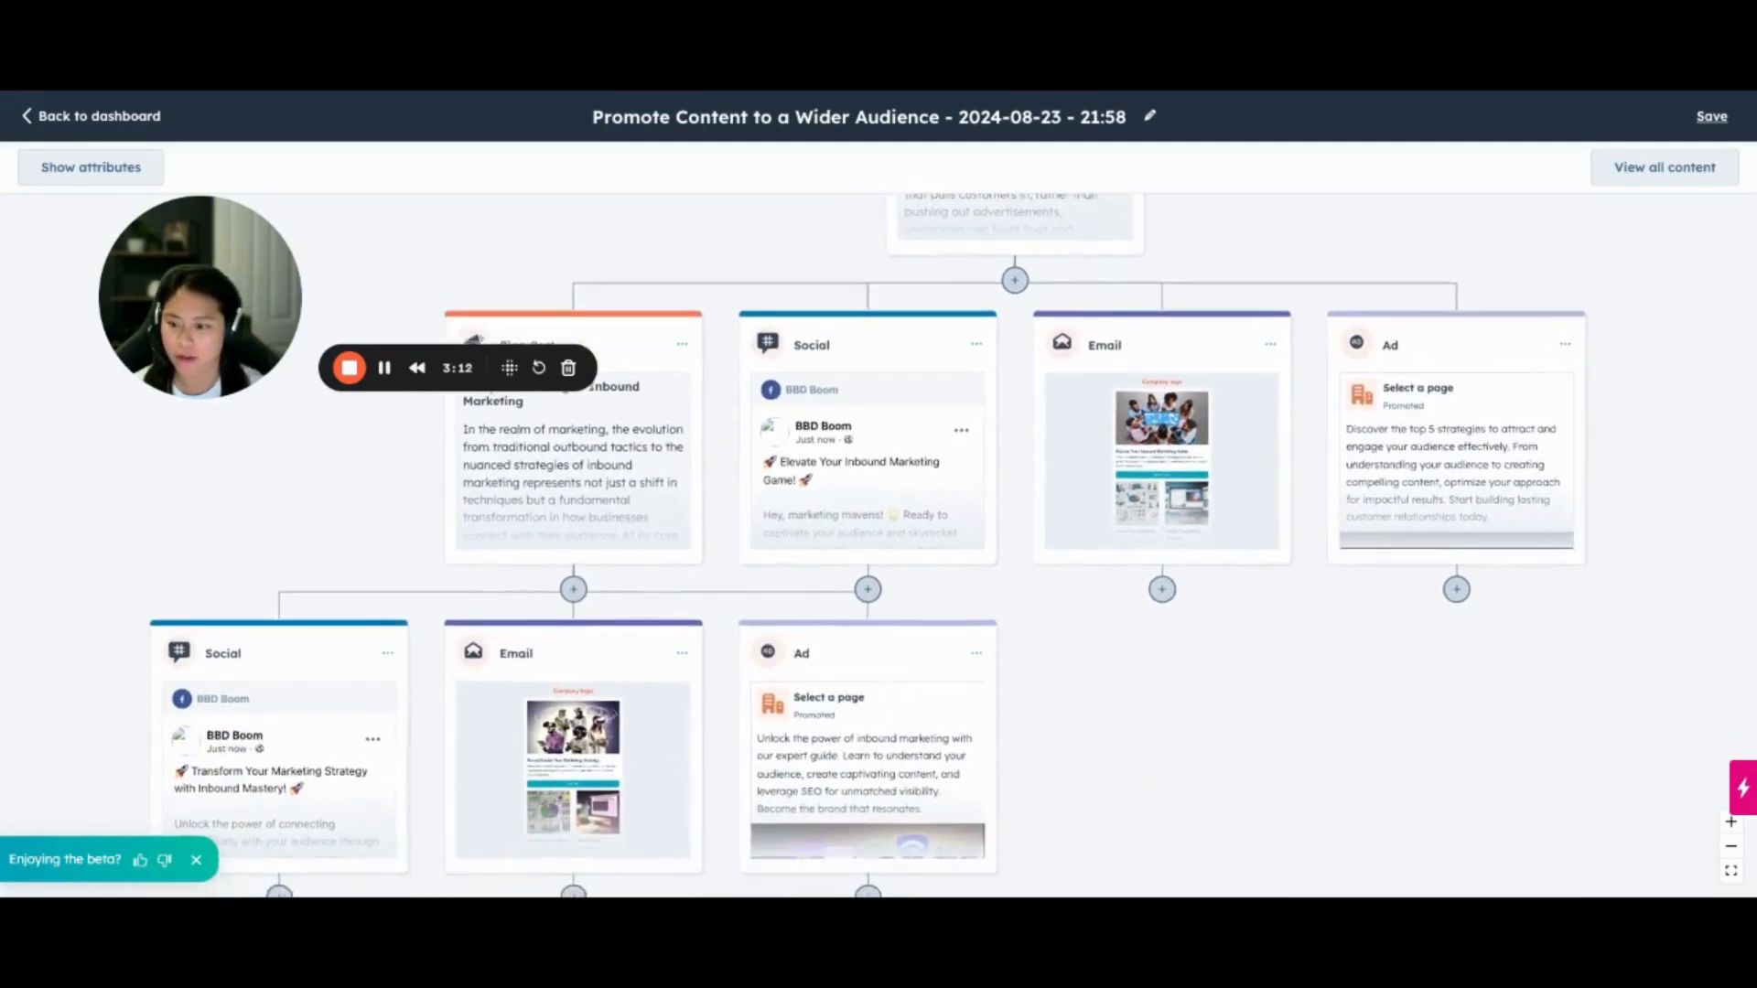
pyautogui.scroll(1, 412, 700)
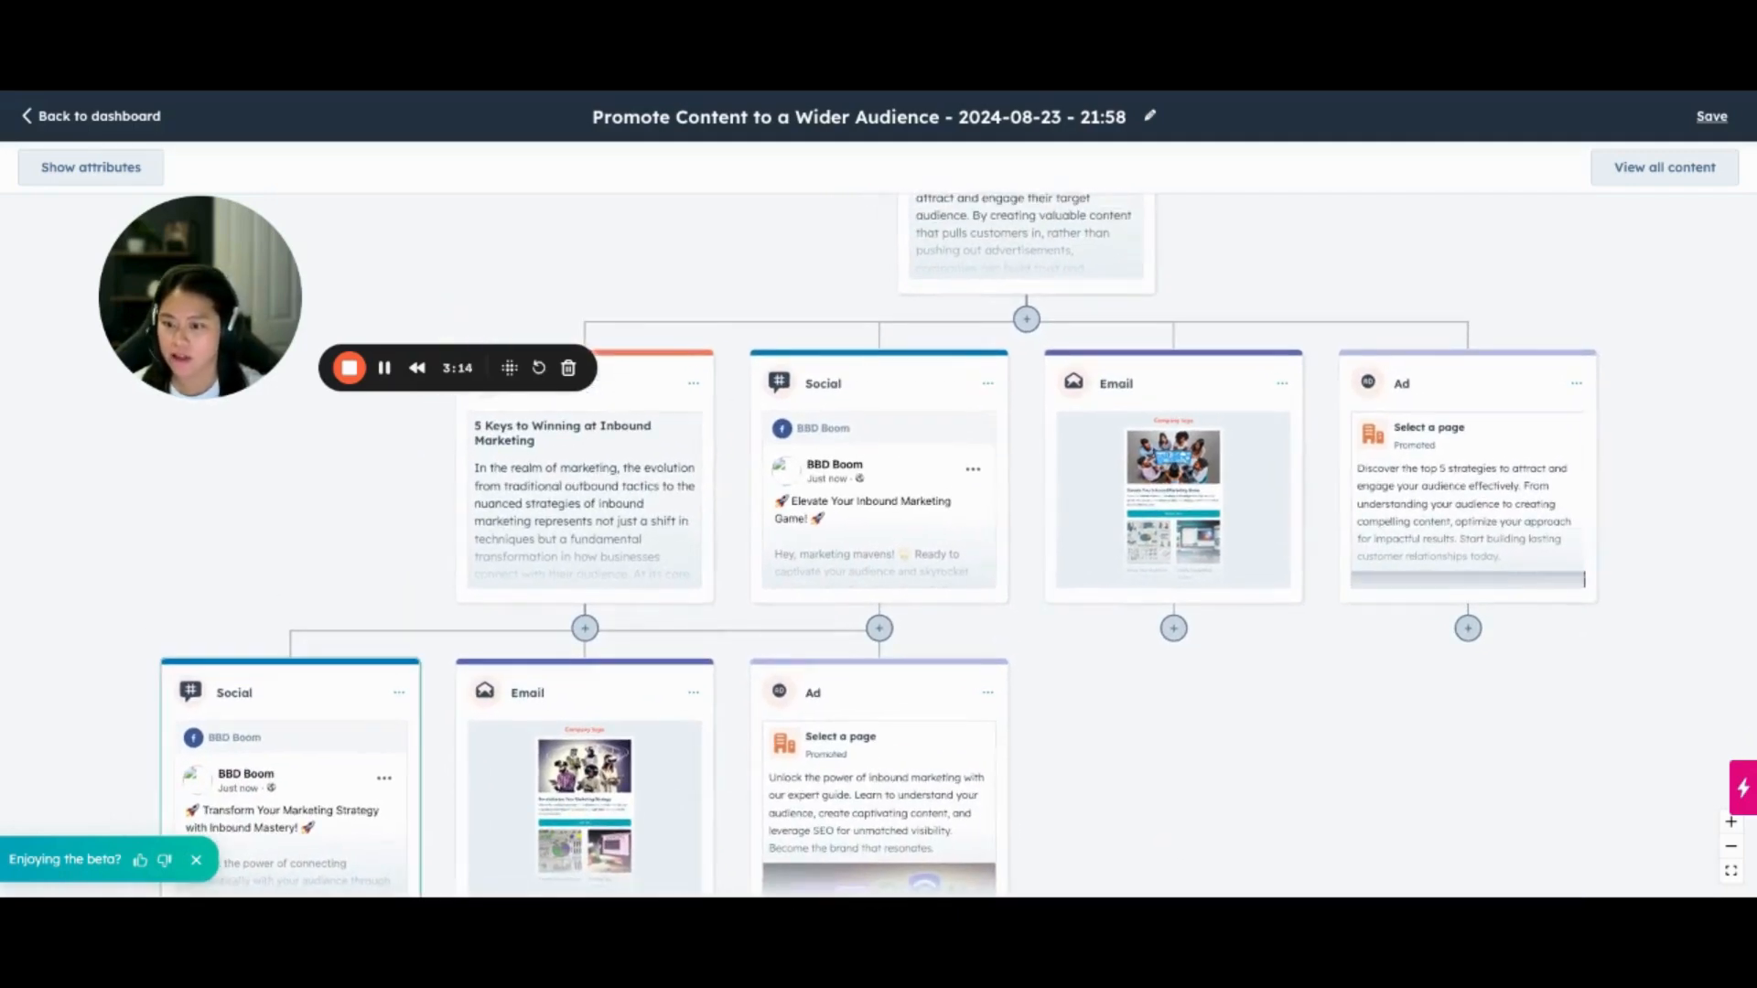
pyautogui.scroll(-1, 370, 761)
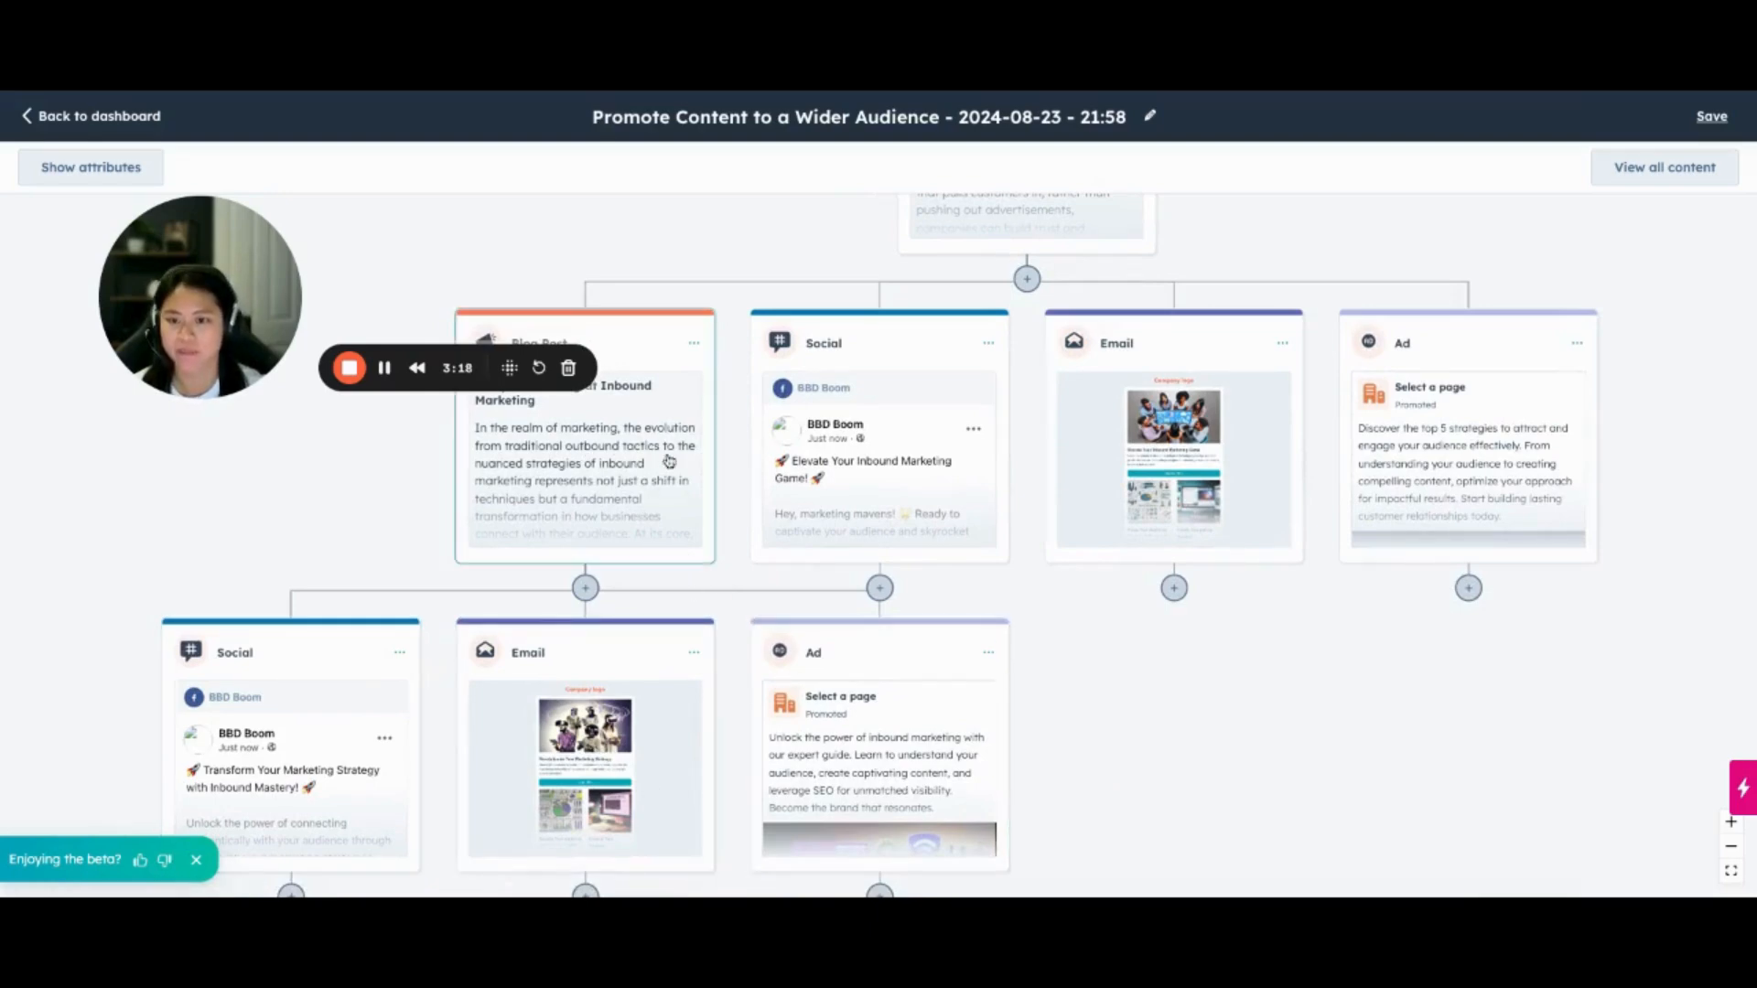
pyautogui.moveTo(685, 443); pyautogui.dragTo(621, 527)
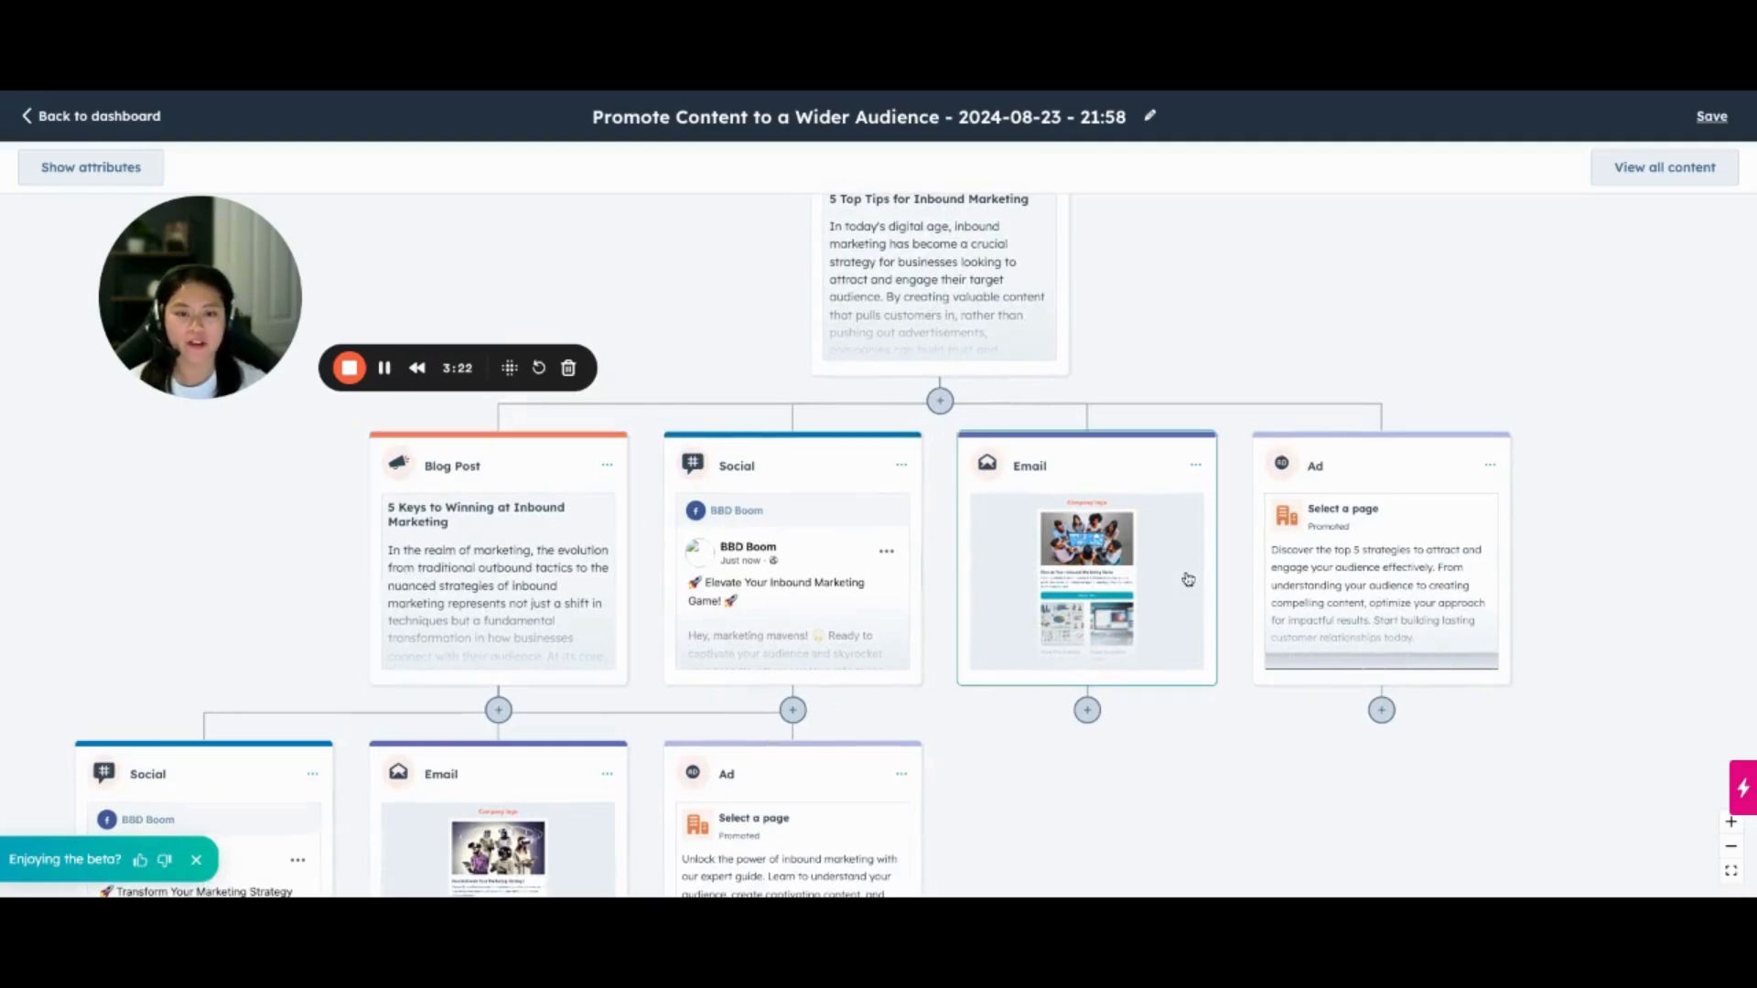
# Review the copy and image of the ad generated directly from the source blog post and save it for editing in the app
pyautogui.click(1387, 595)
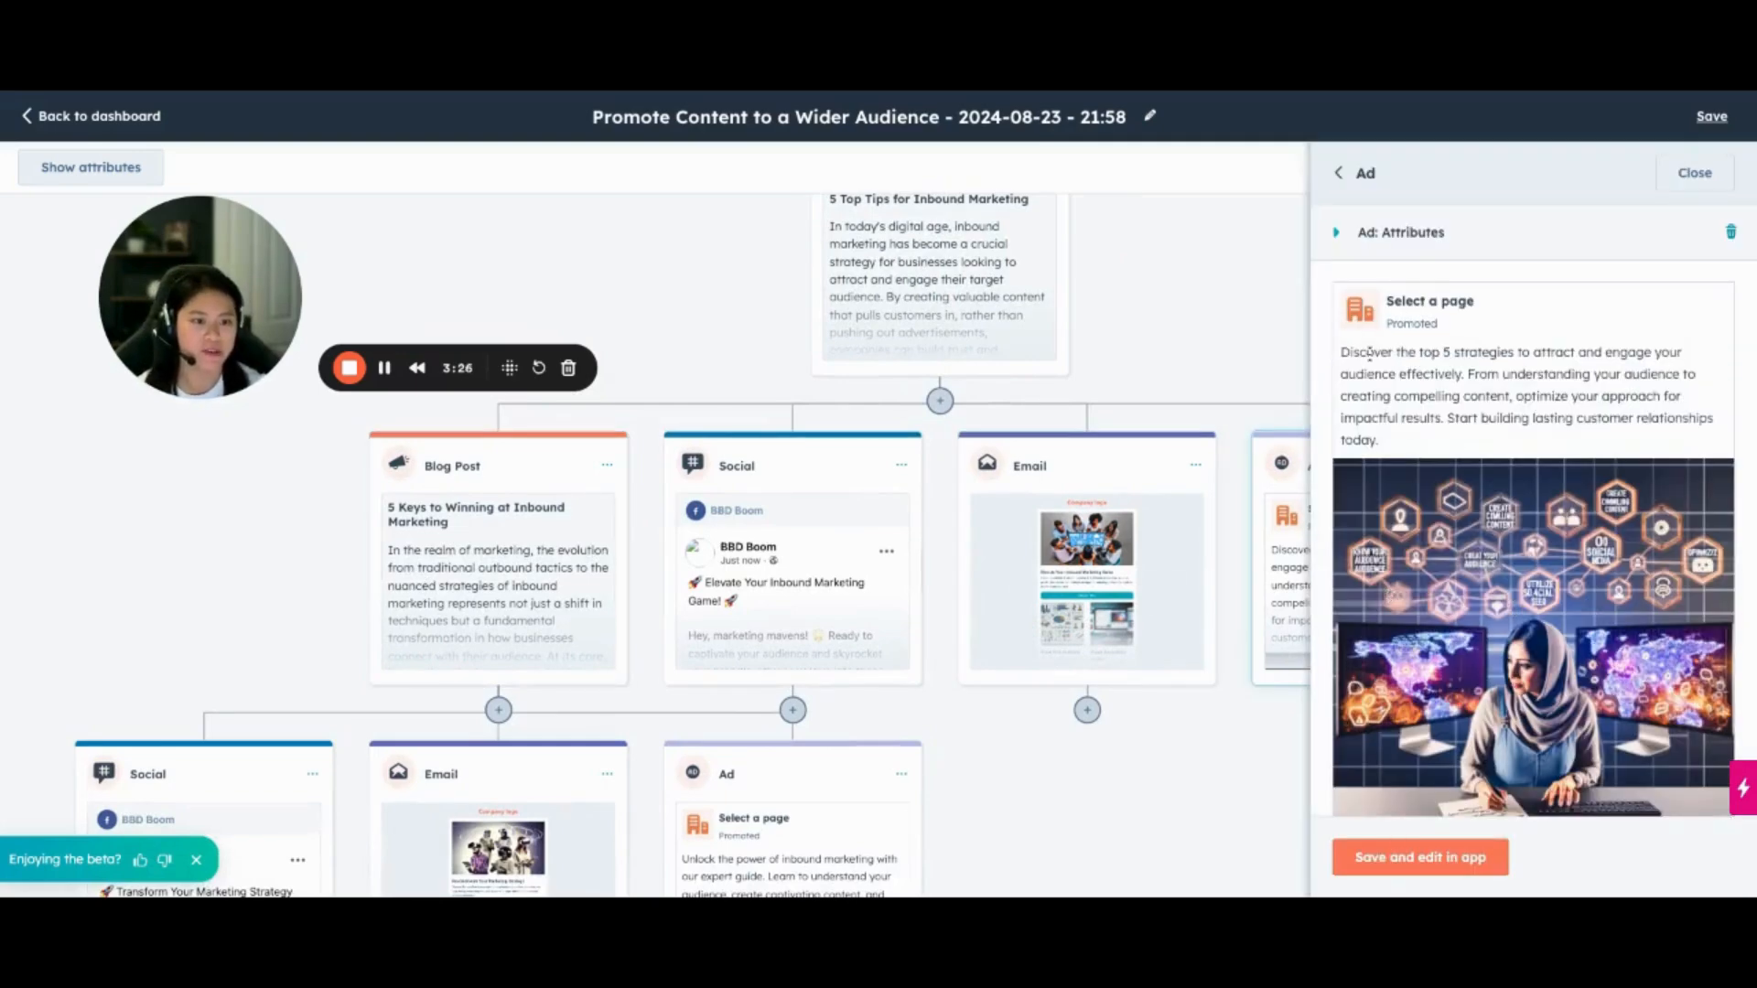
pyautogui.scroll(-2, 1497, 403)
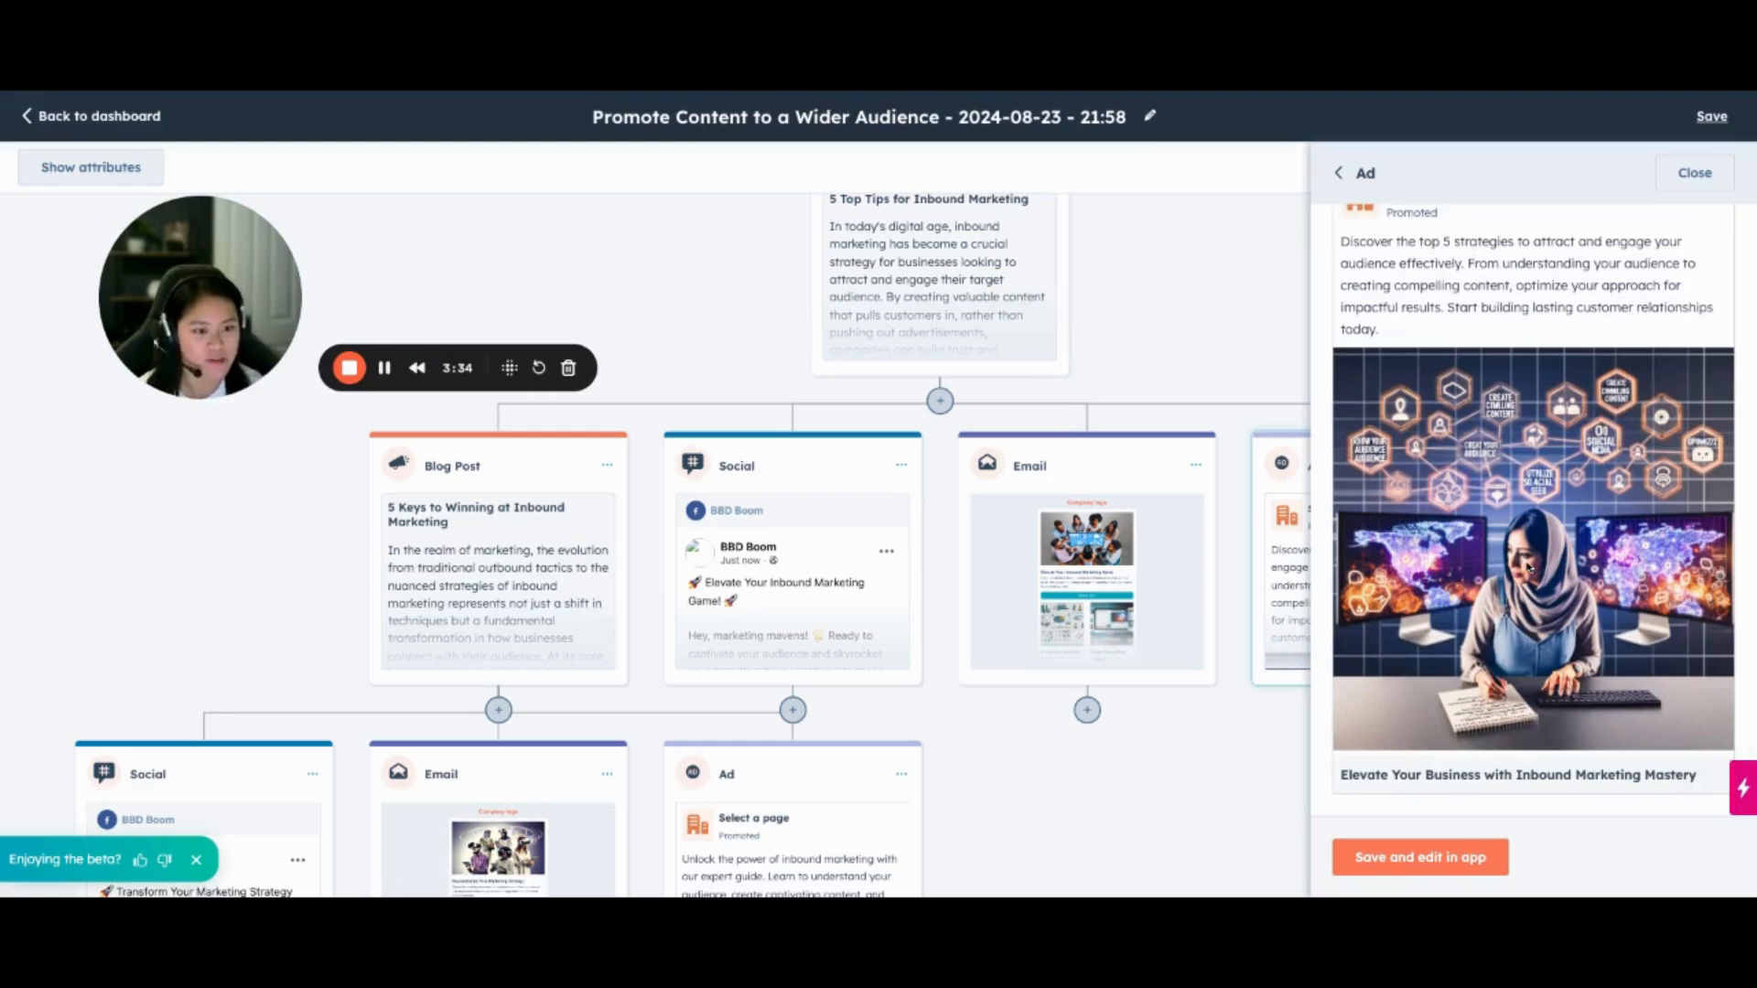
pyautogui.scroll(3, 1533, 512)
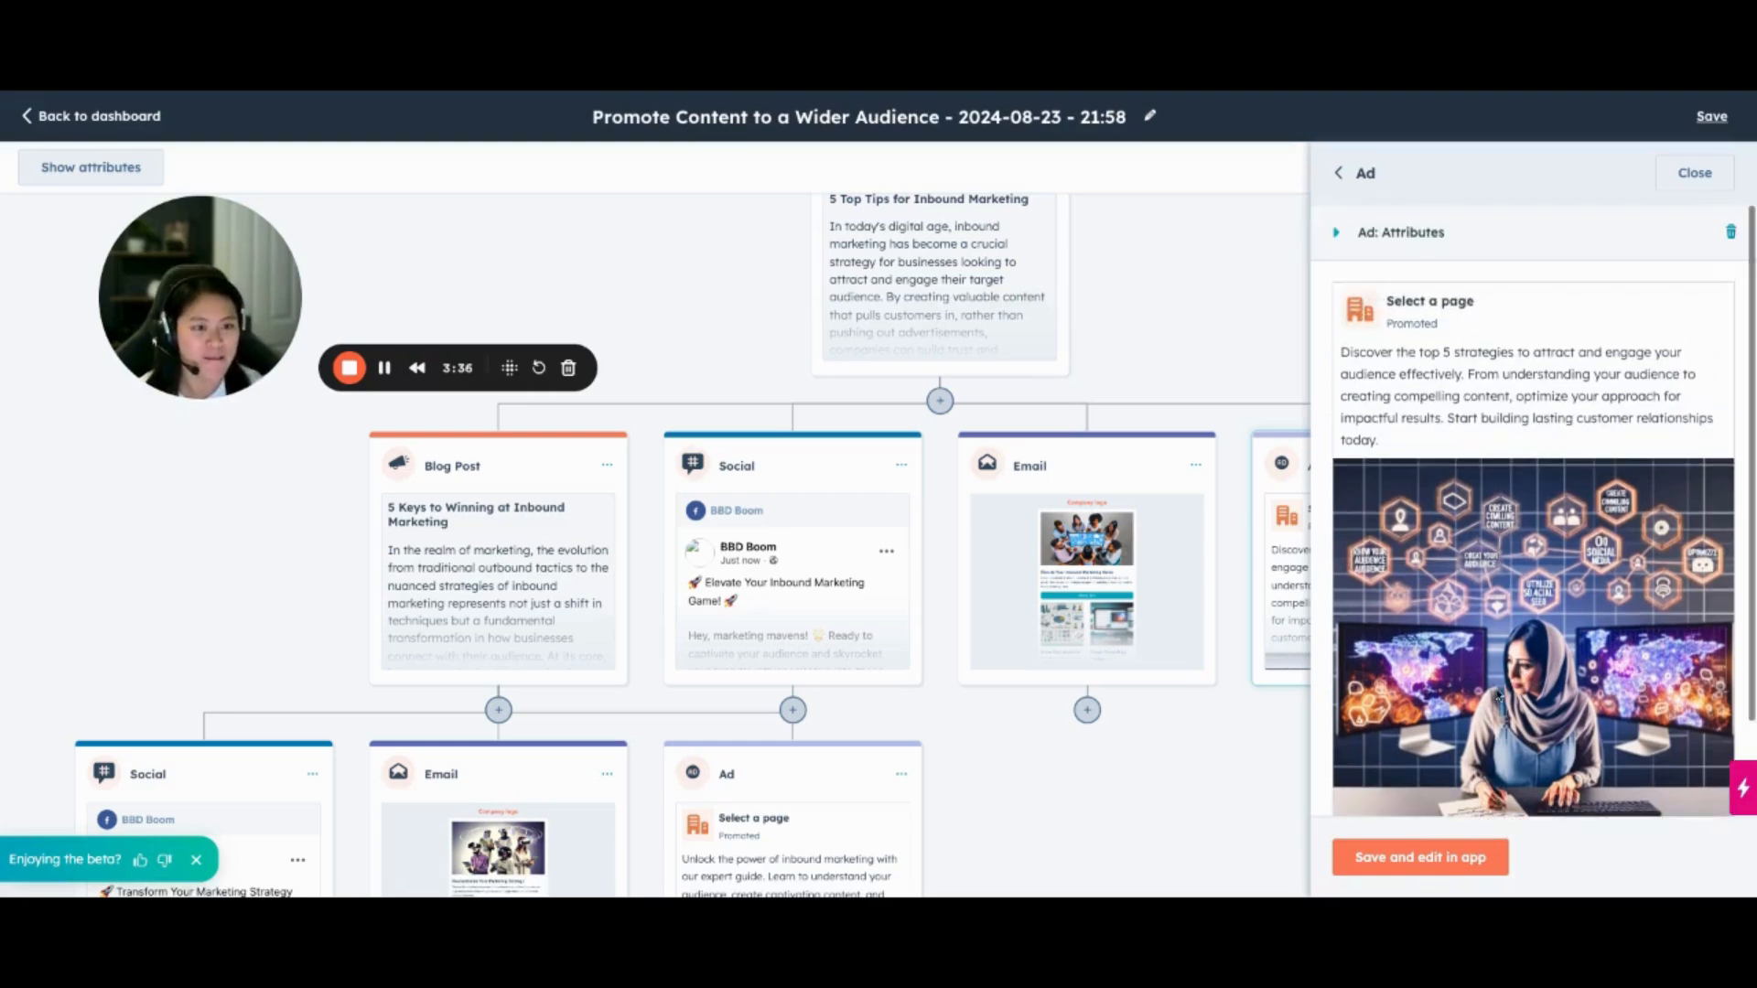
pyautogui.scroll(-3, 1533, 512)
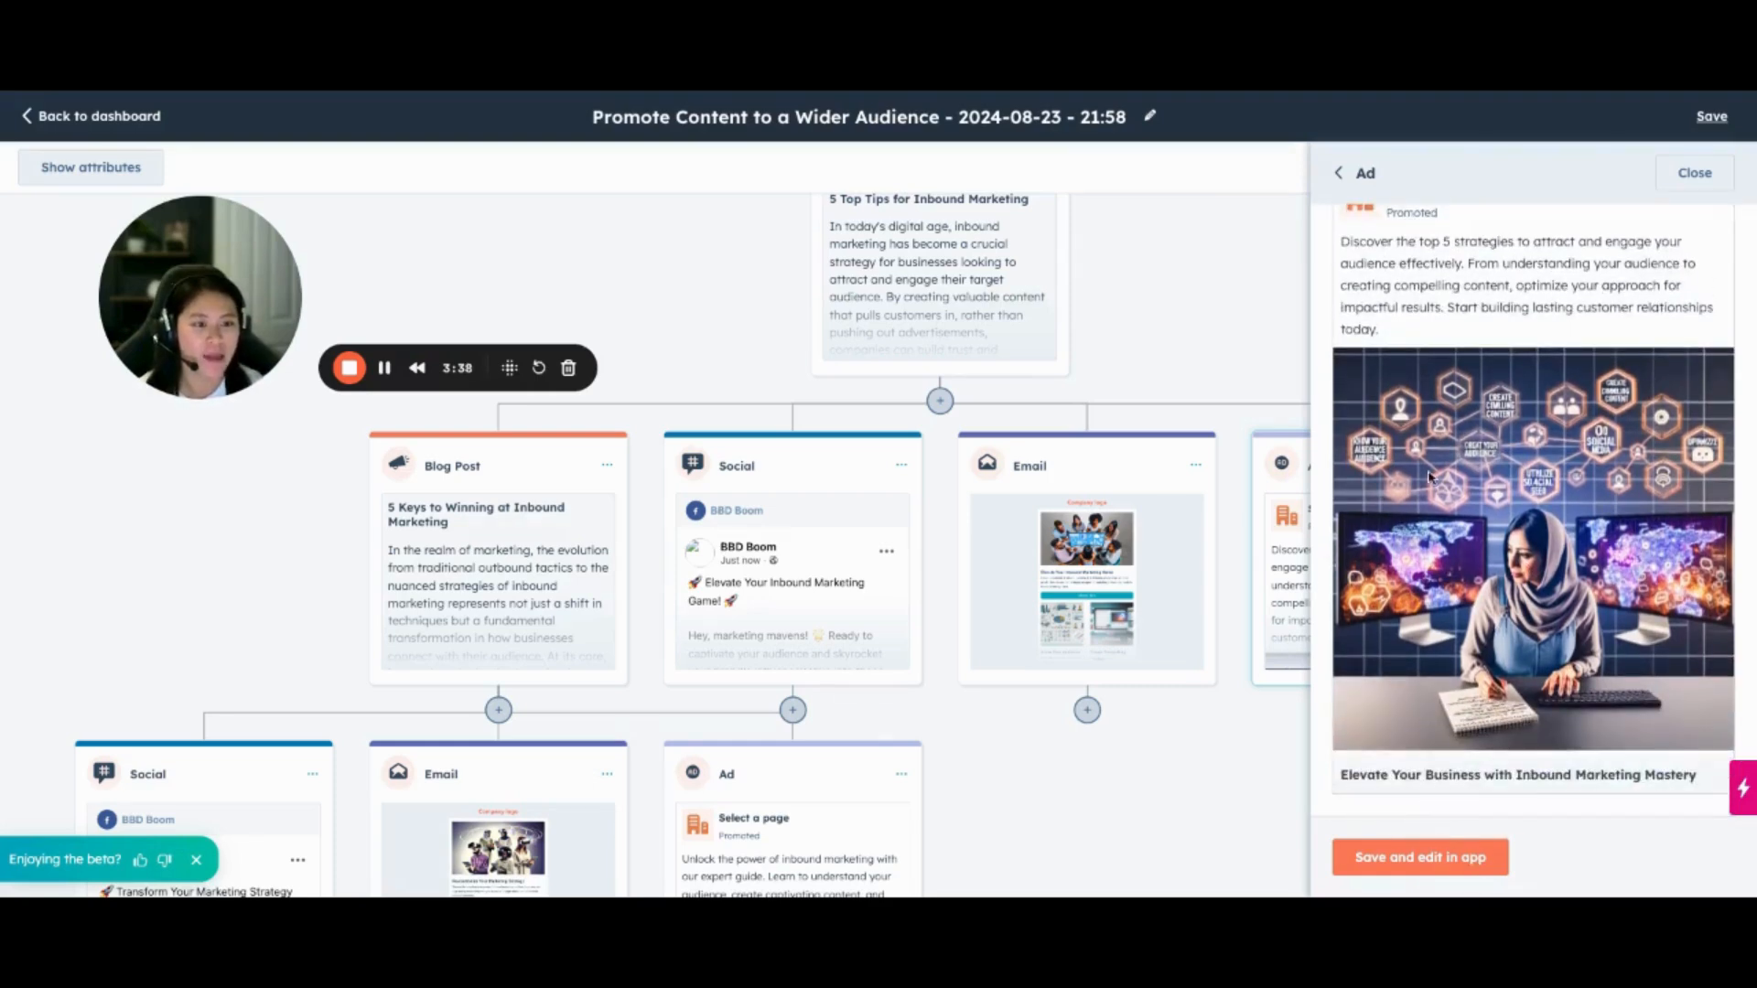
pyautogui.click(1438, 860)
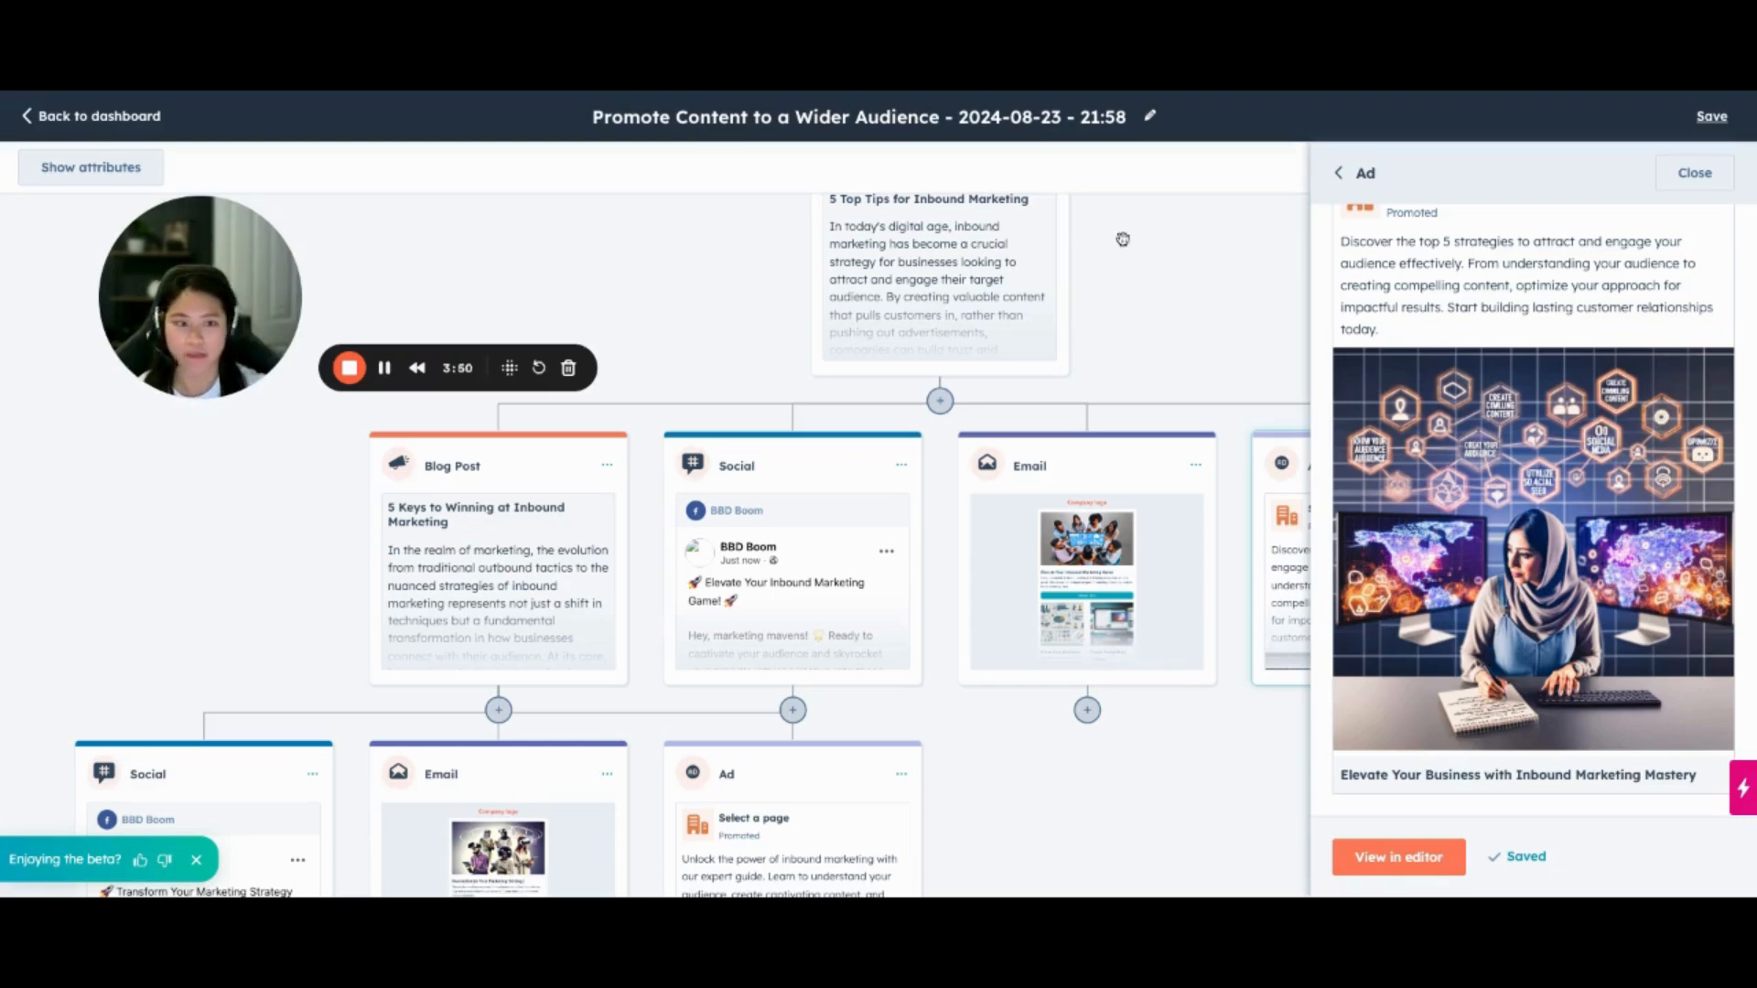
# Check the saved ad's attributes and close the ad, confirming to leave with unsaved changes
pyautogui.scroll(1, 1440, 538)
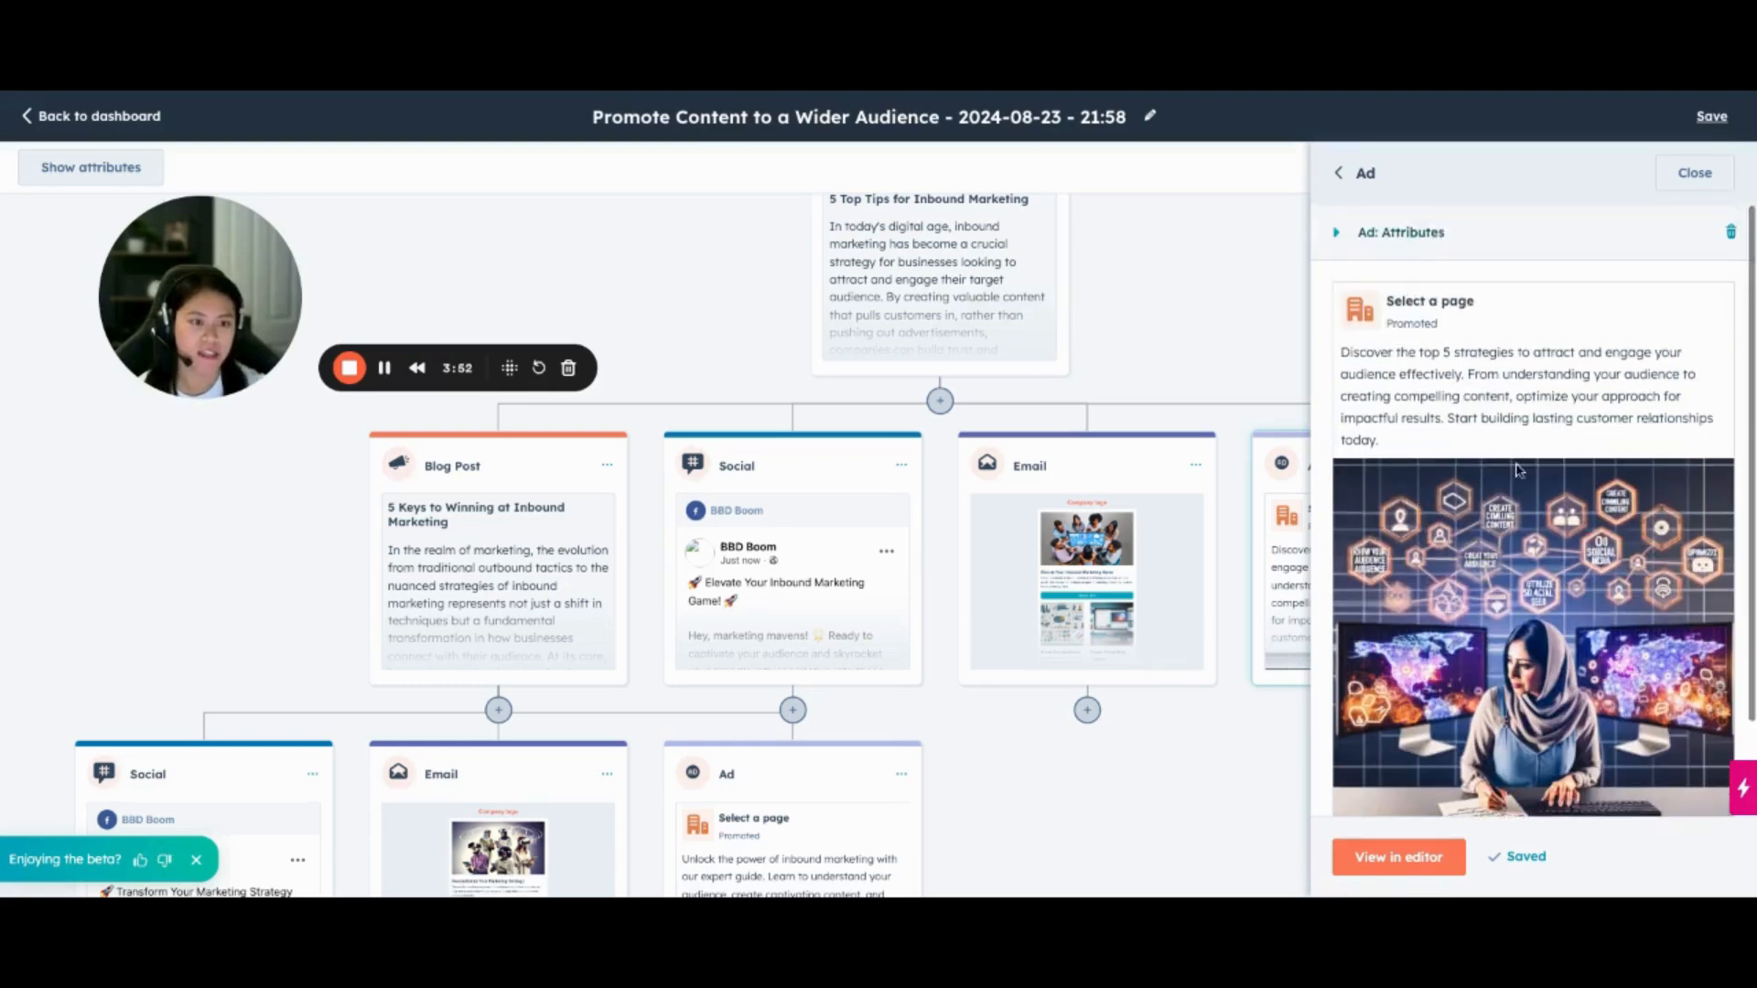
pyautogui.click(1343, 235)
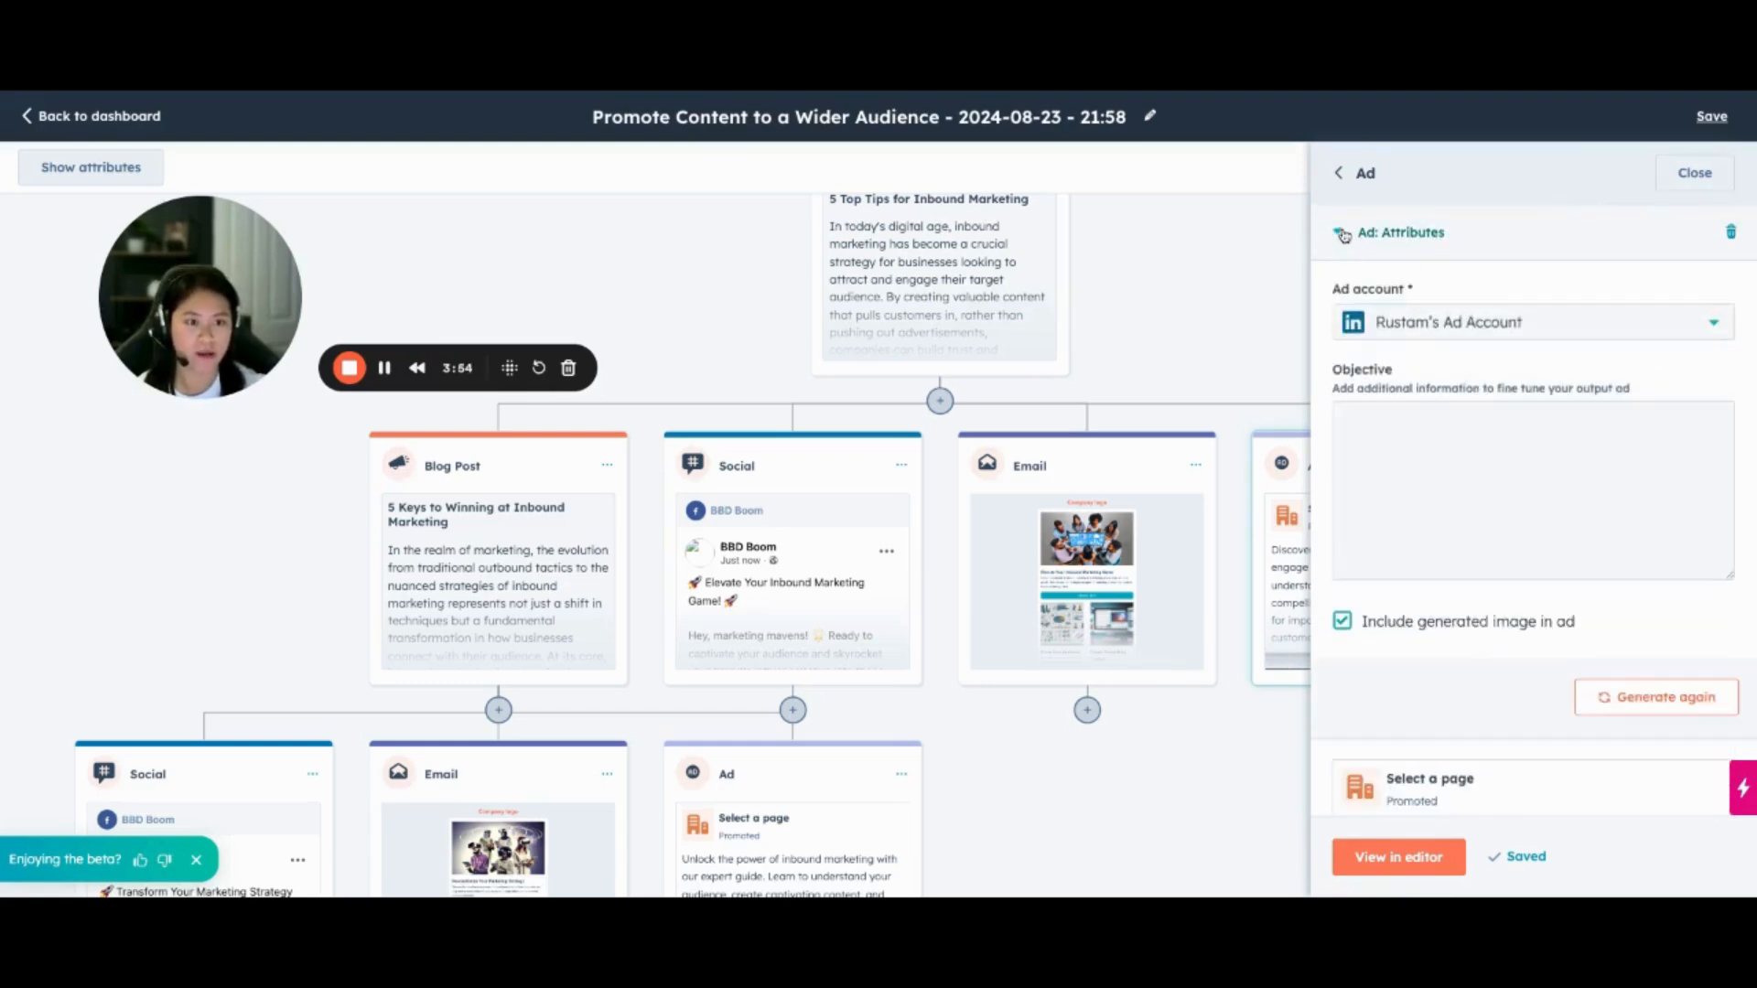
pyautogui.scroll(-1, 1529, 408)
pyautogui.click(1724, 185)
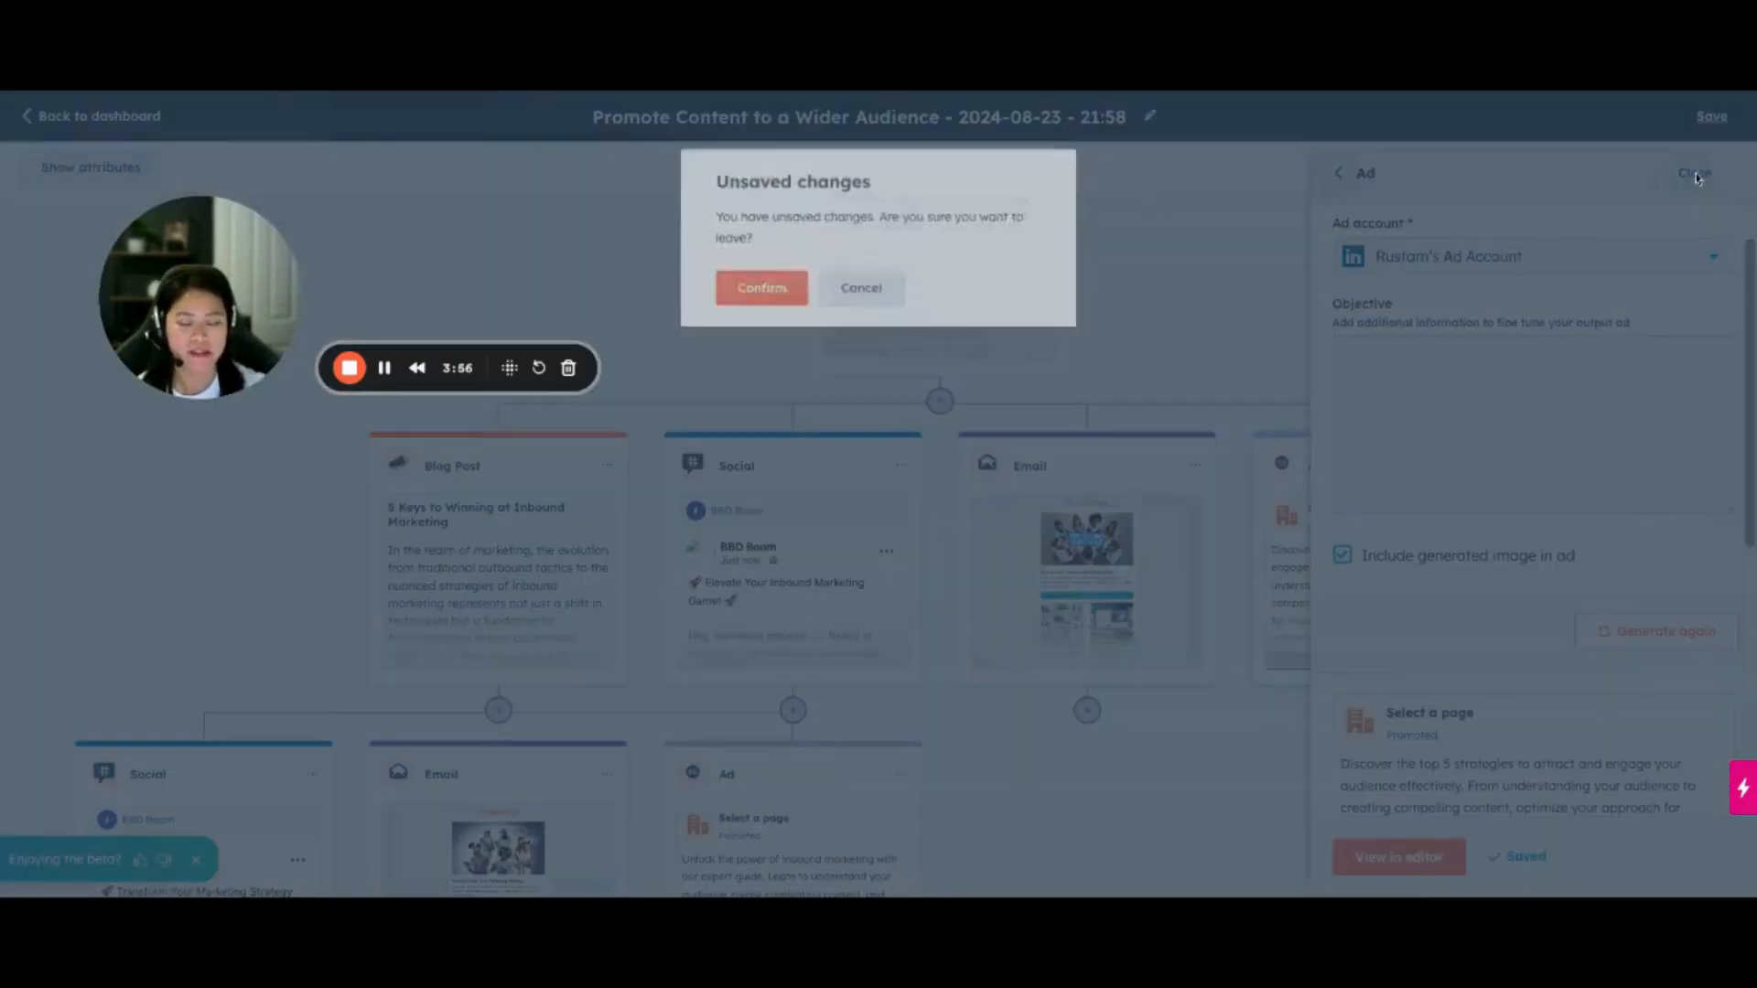
pyautogui.click(778, 291)
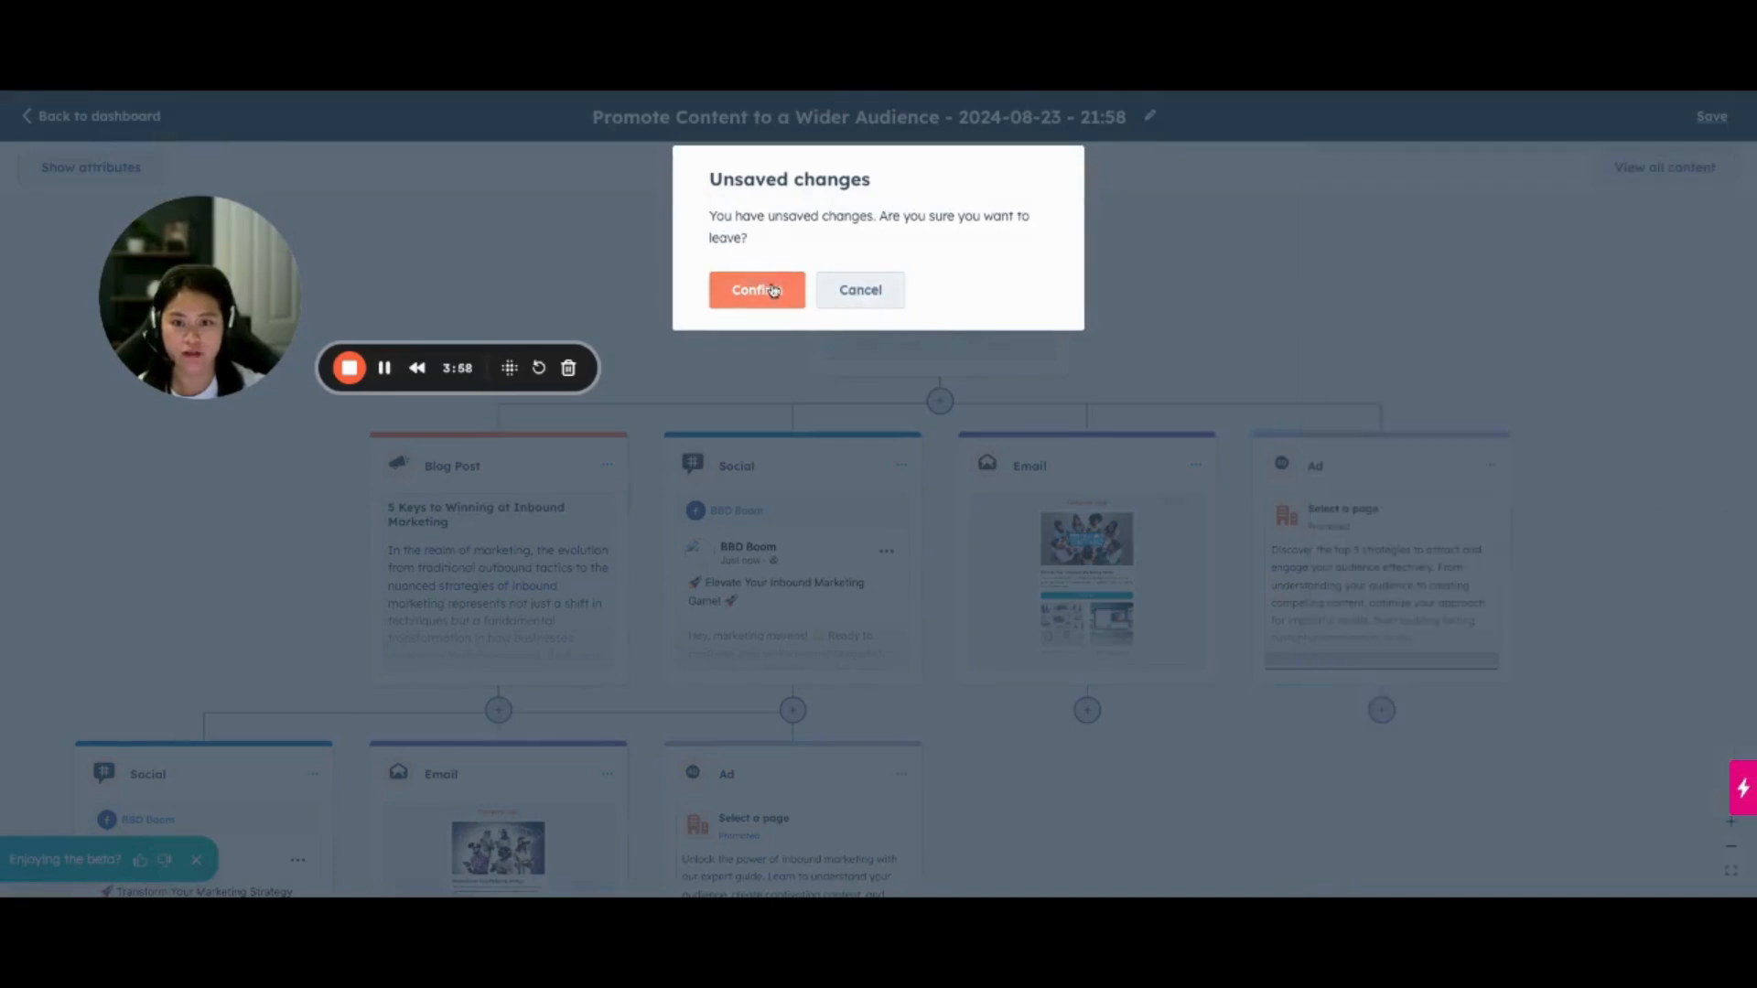
# Review the email generated directly from the source blog post, including its attributes and available templates, and close it
pyautogui.click(1088, 569)
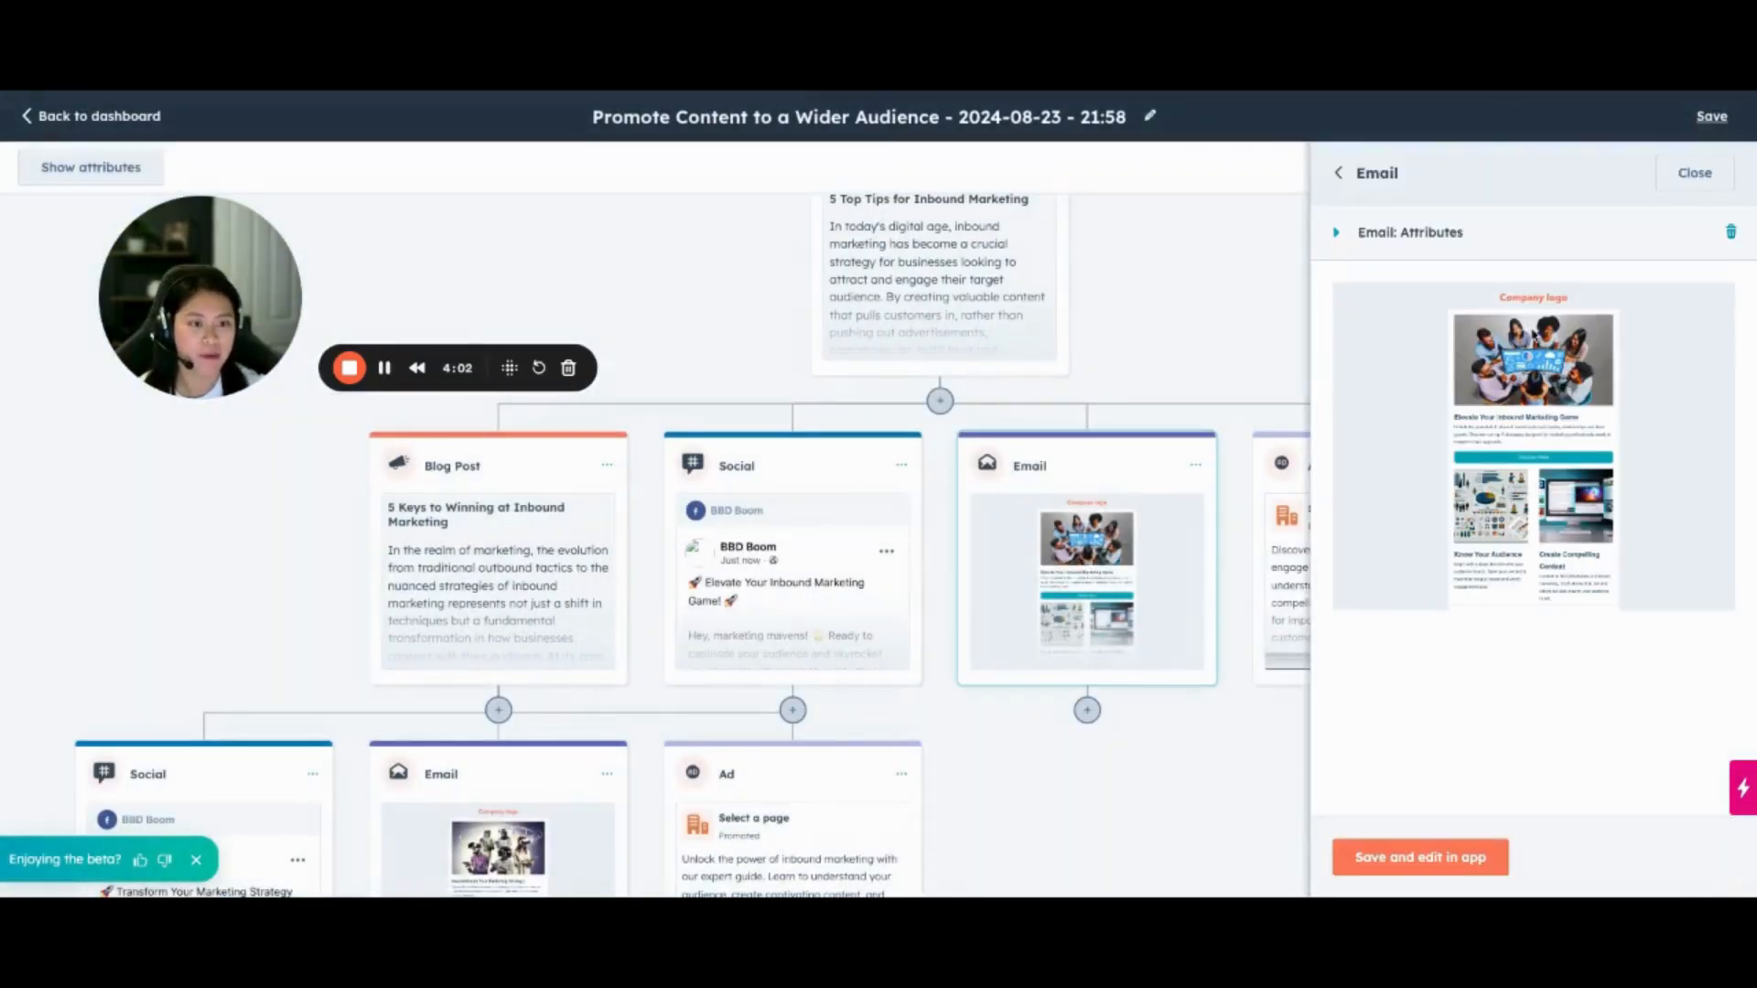
pyautogui.click(1444, 233)
pyautogui.scroll(-1, 1514, 606)
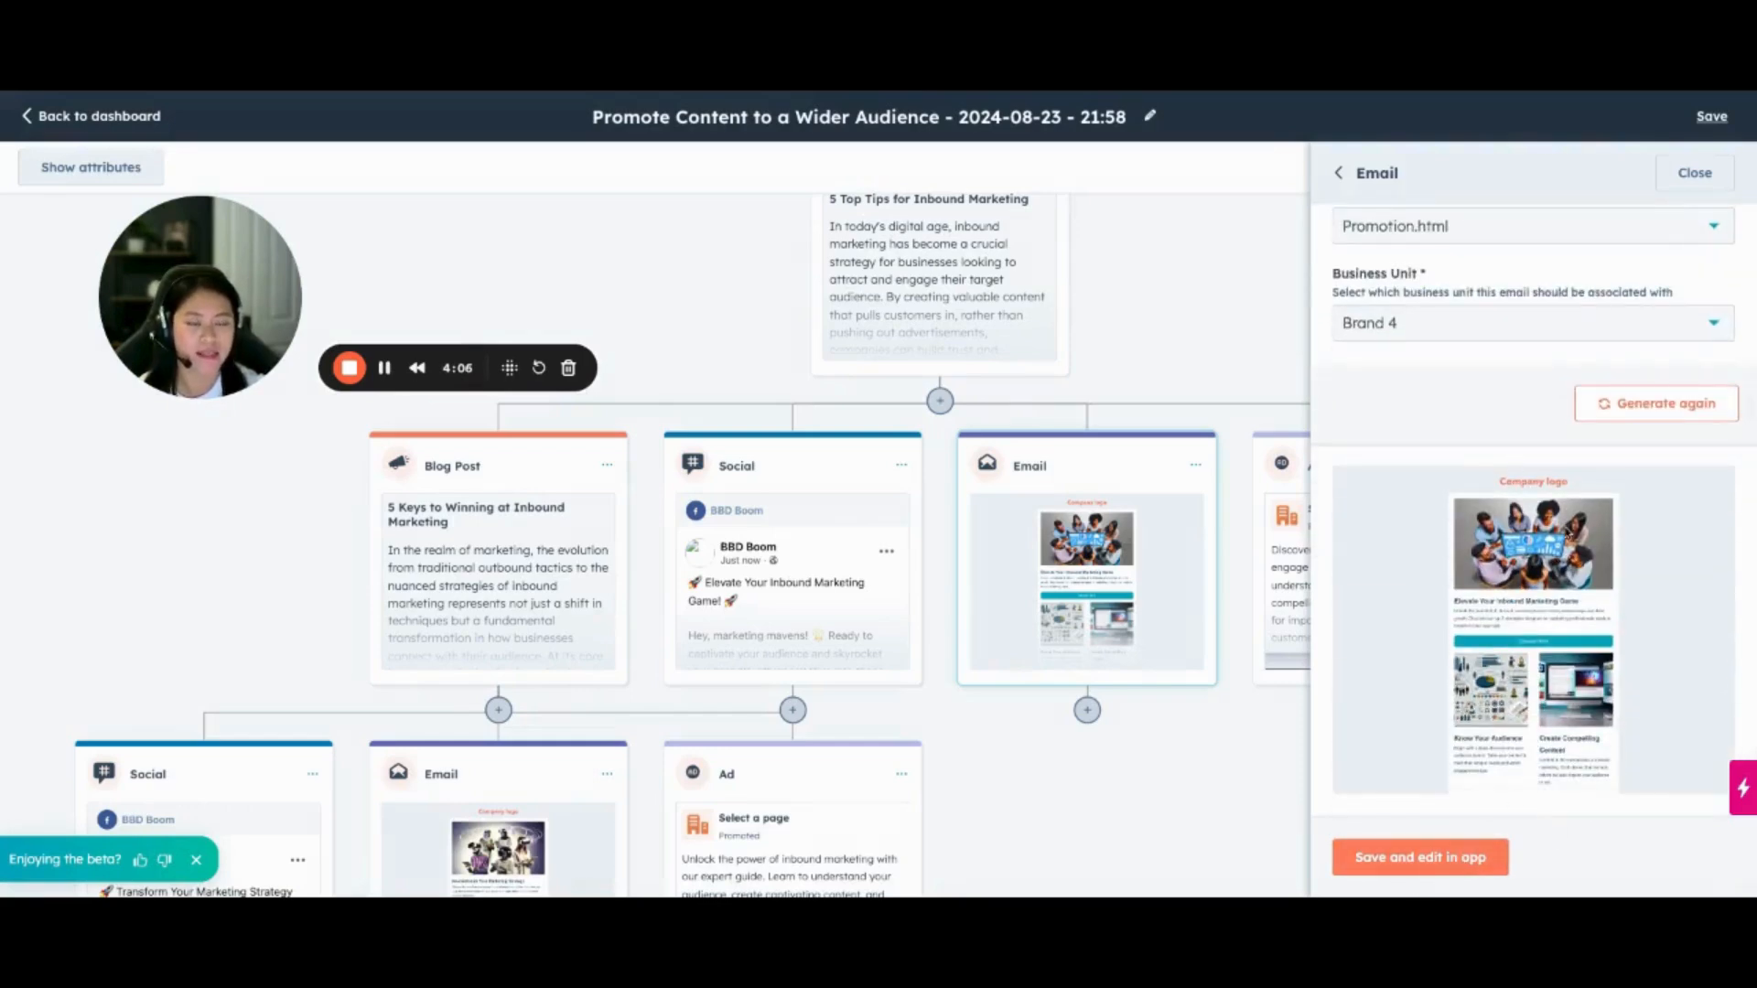
pyautogui.scroll(1, 1464, 595)
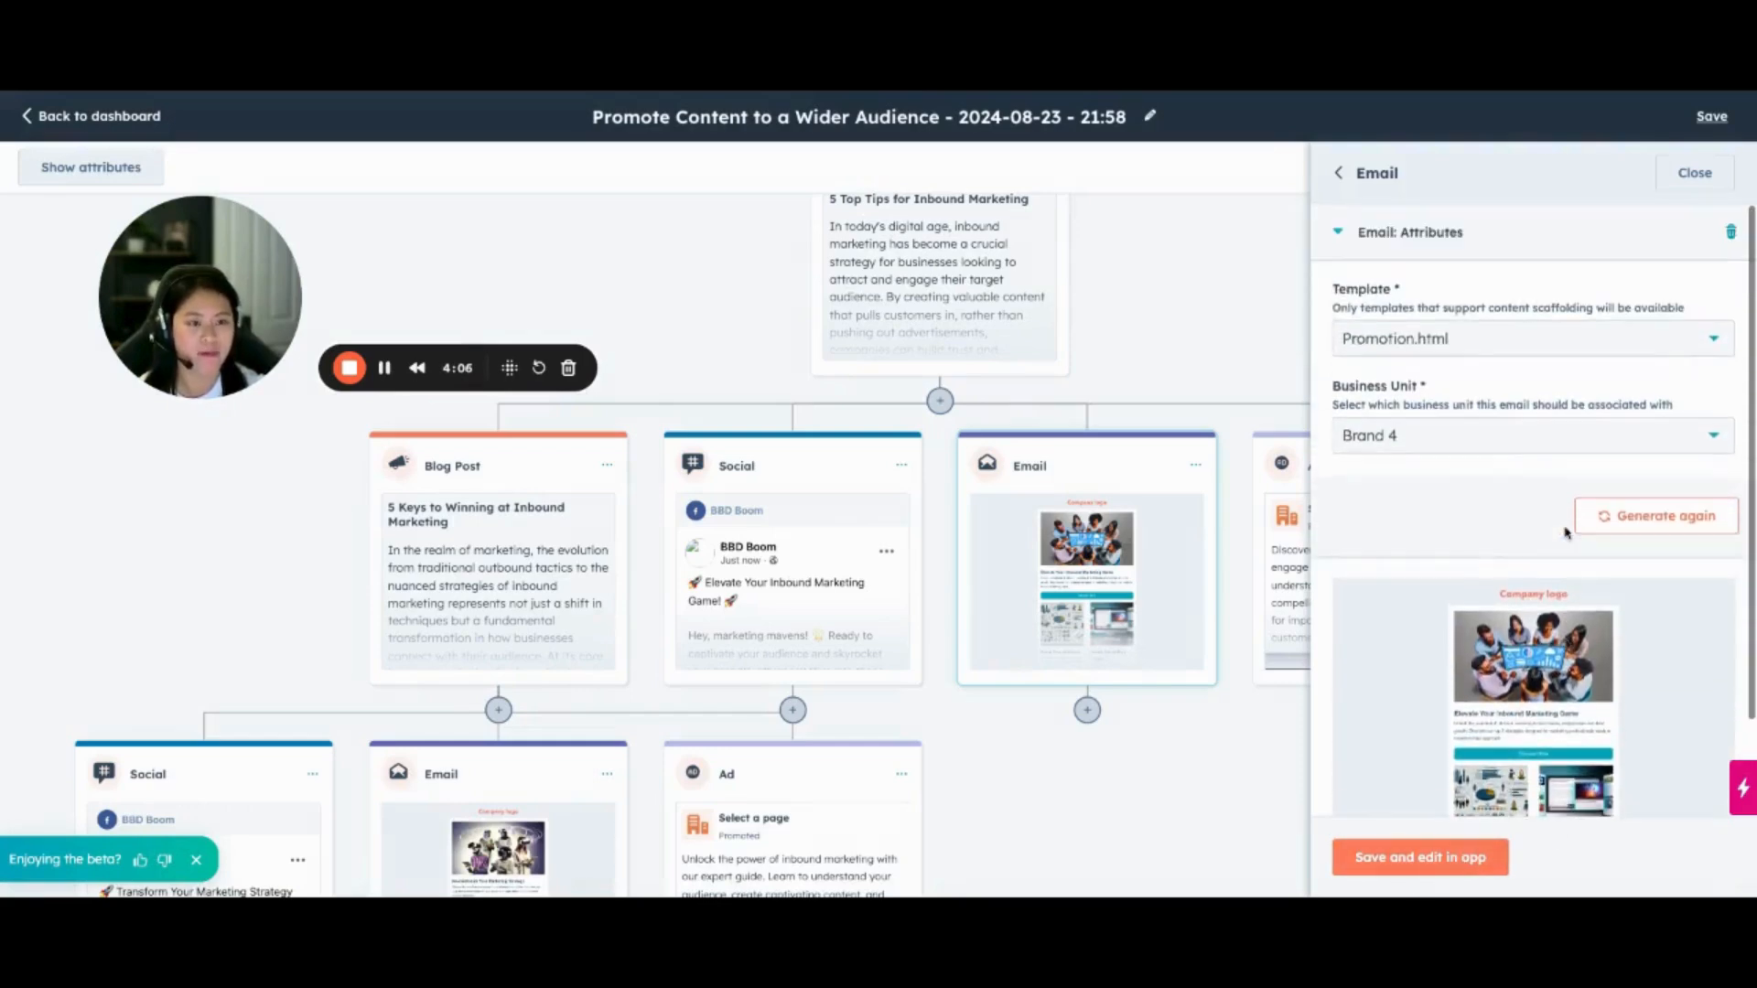
pyautogui.click(1404, 334)
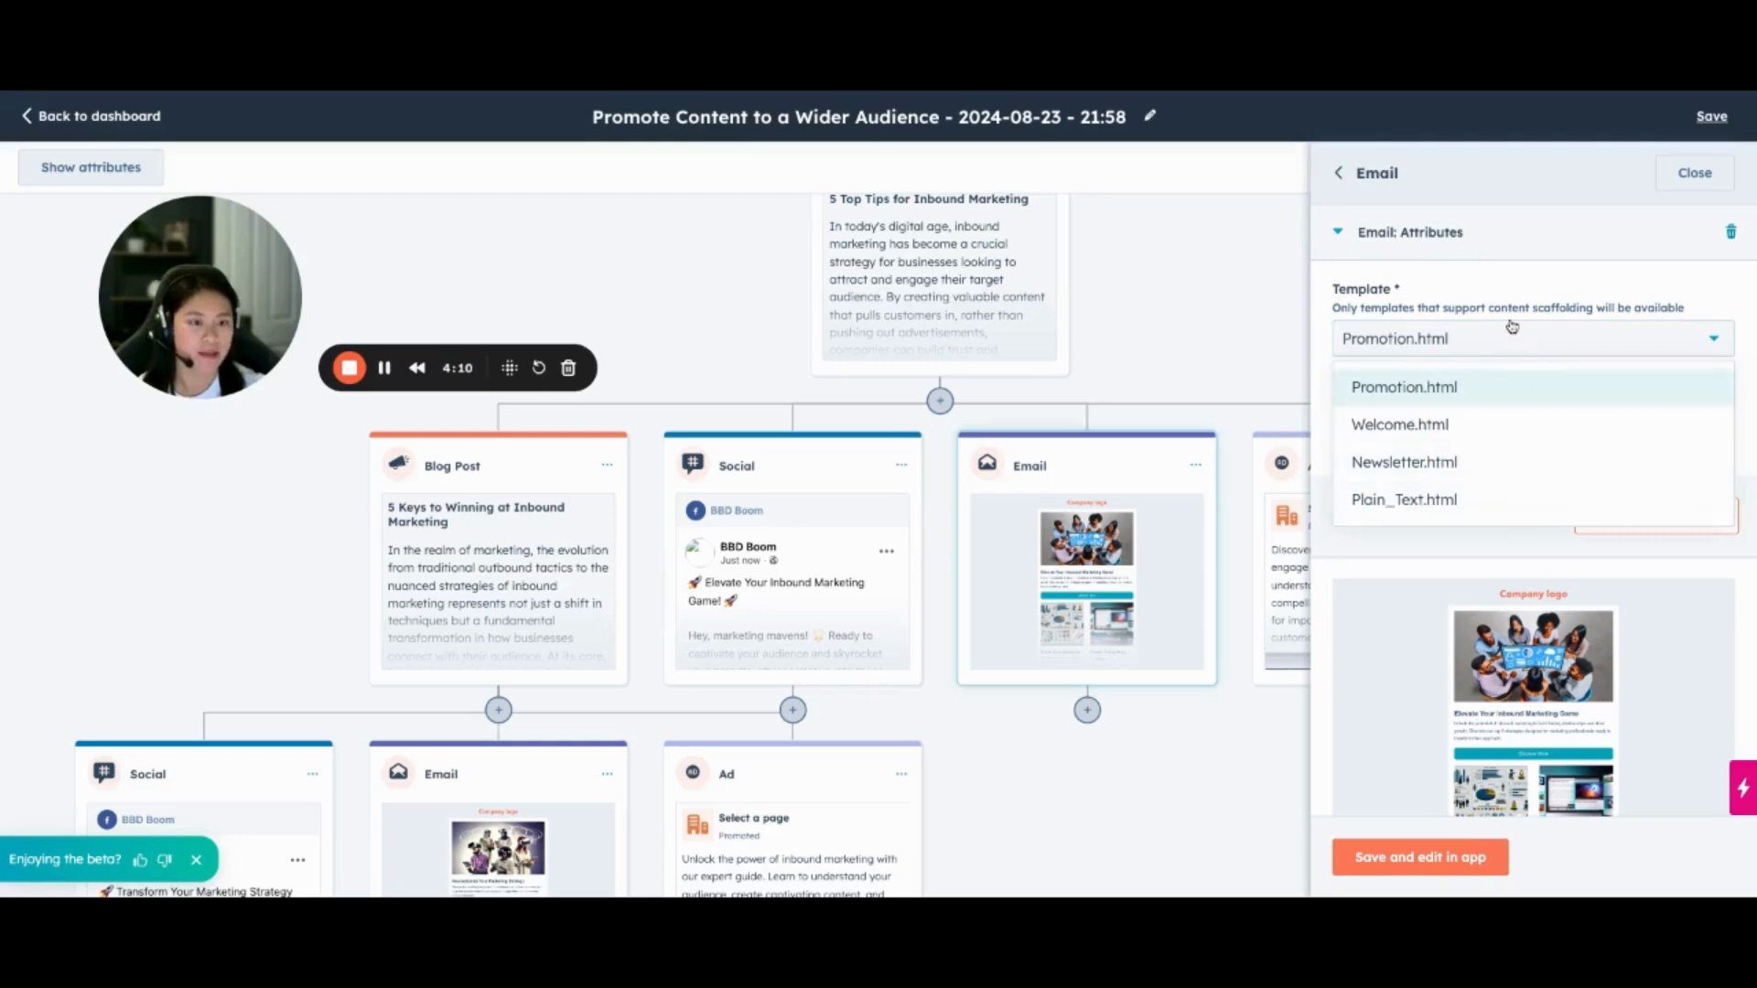
pyautogui.click(1491, 291)
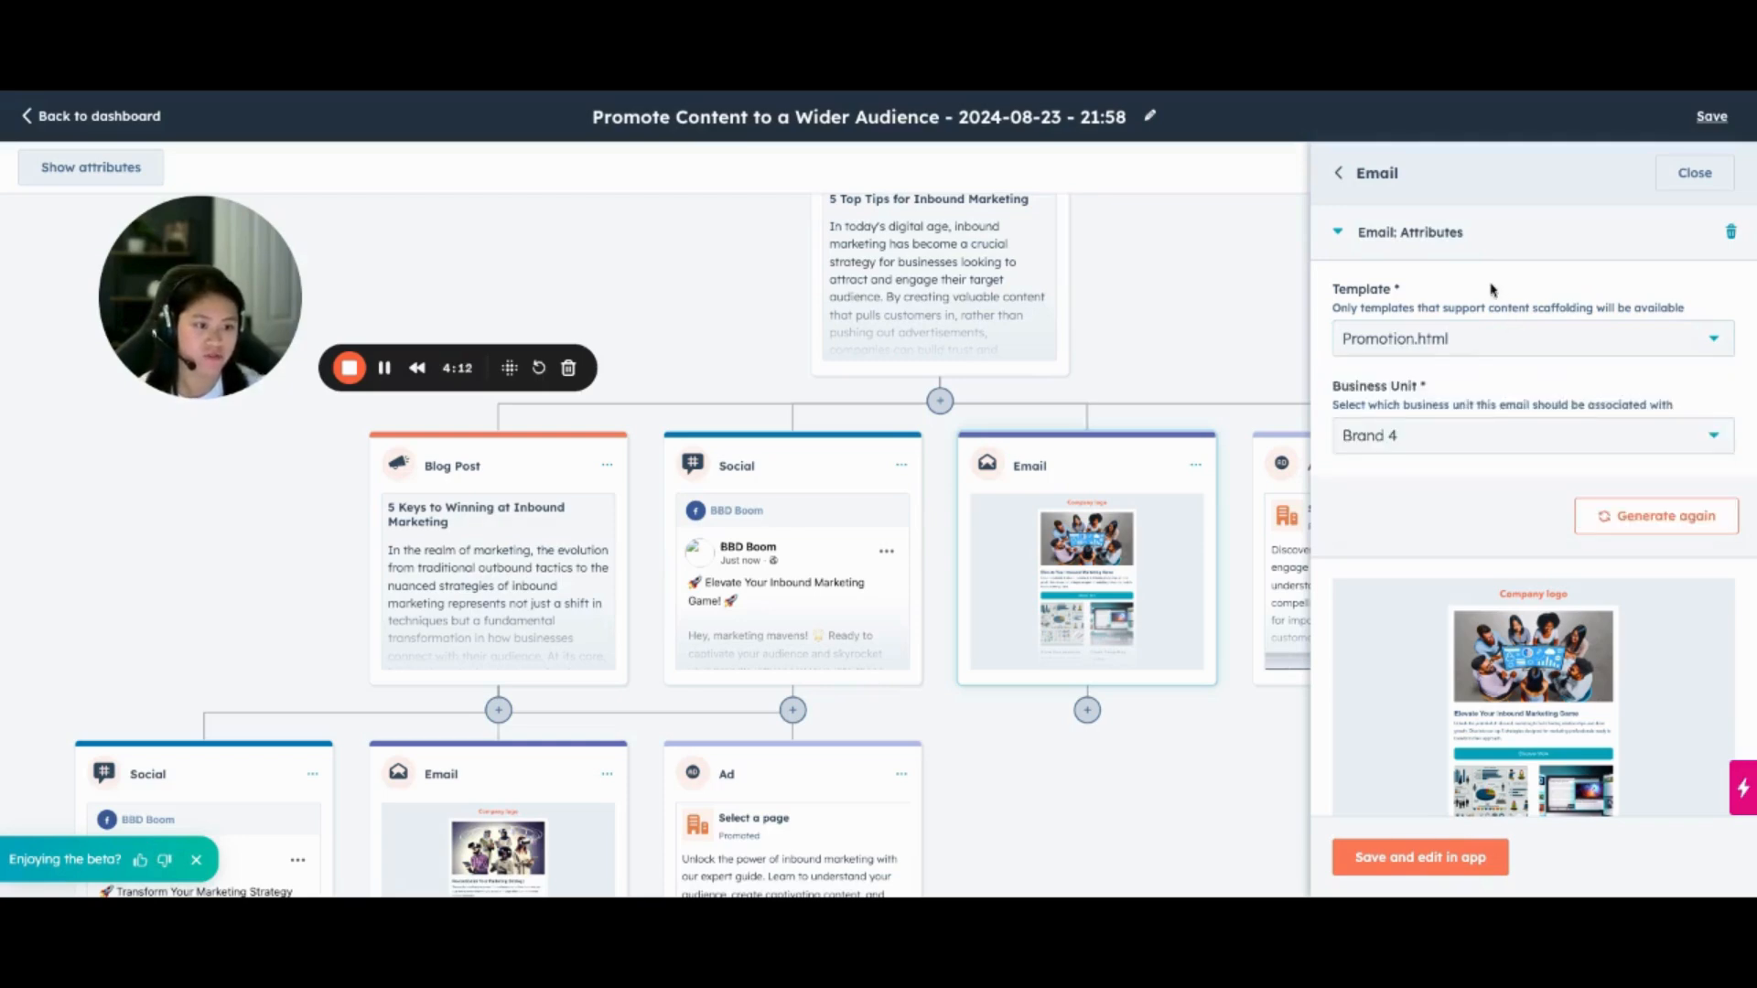
pyautogui.scroll(-1, 1556, 302)
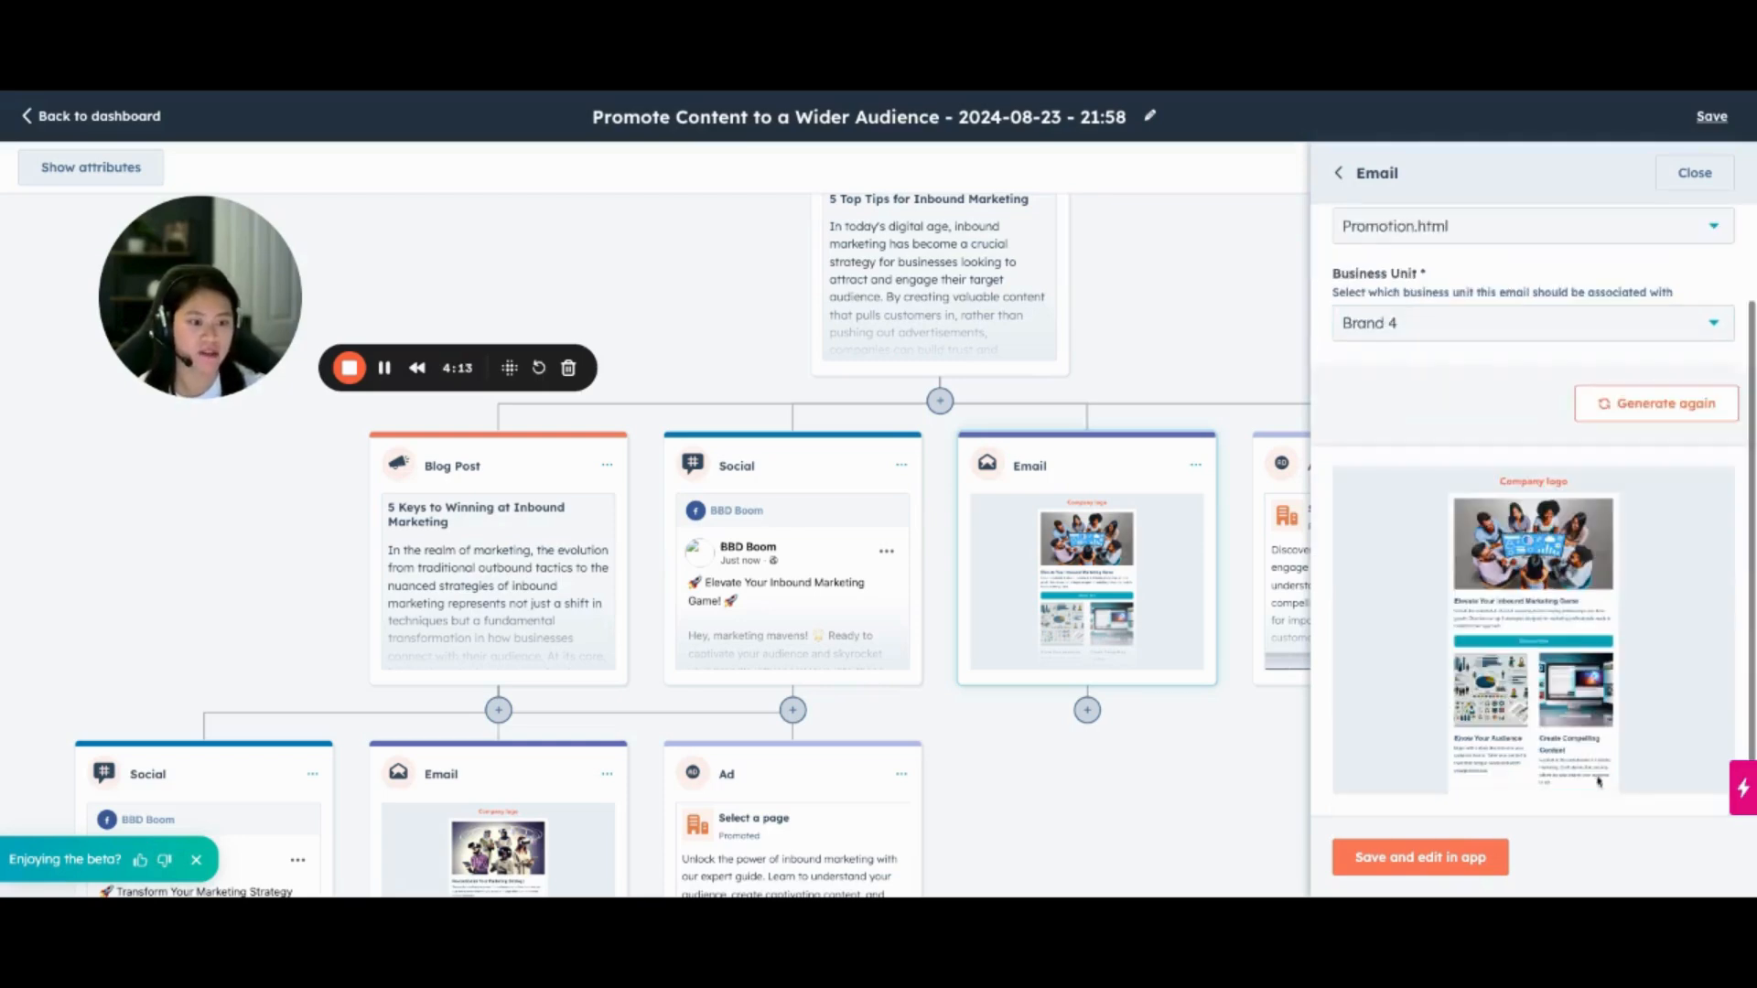
pyautogui.click(1692, 174)
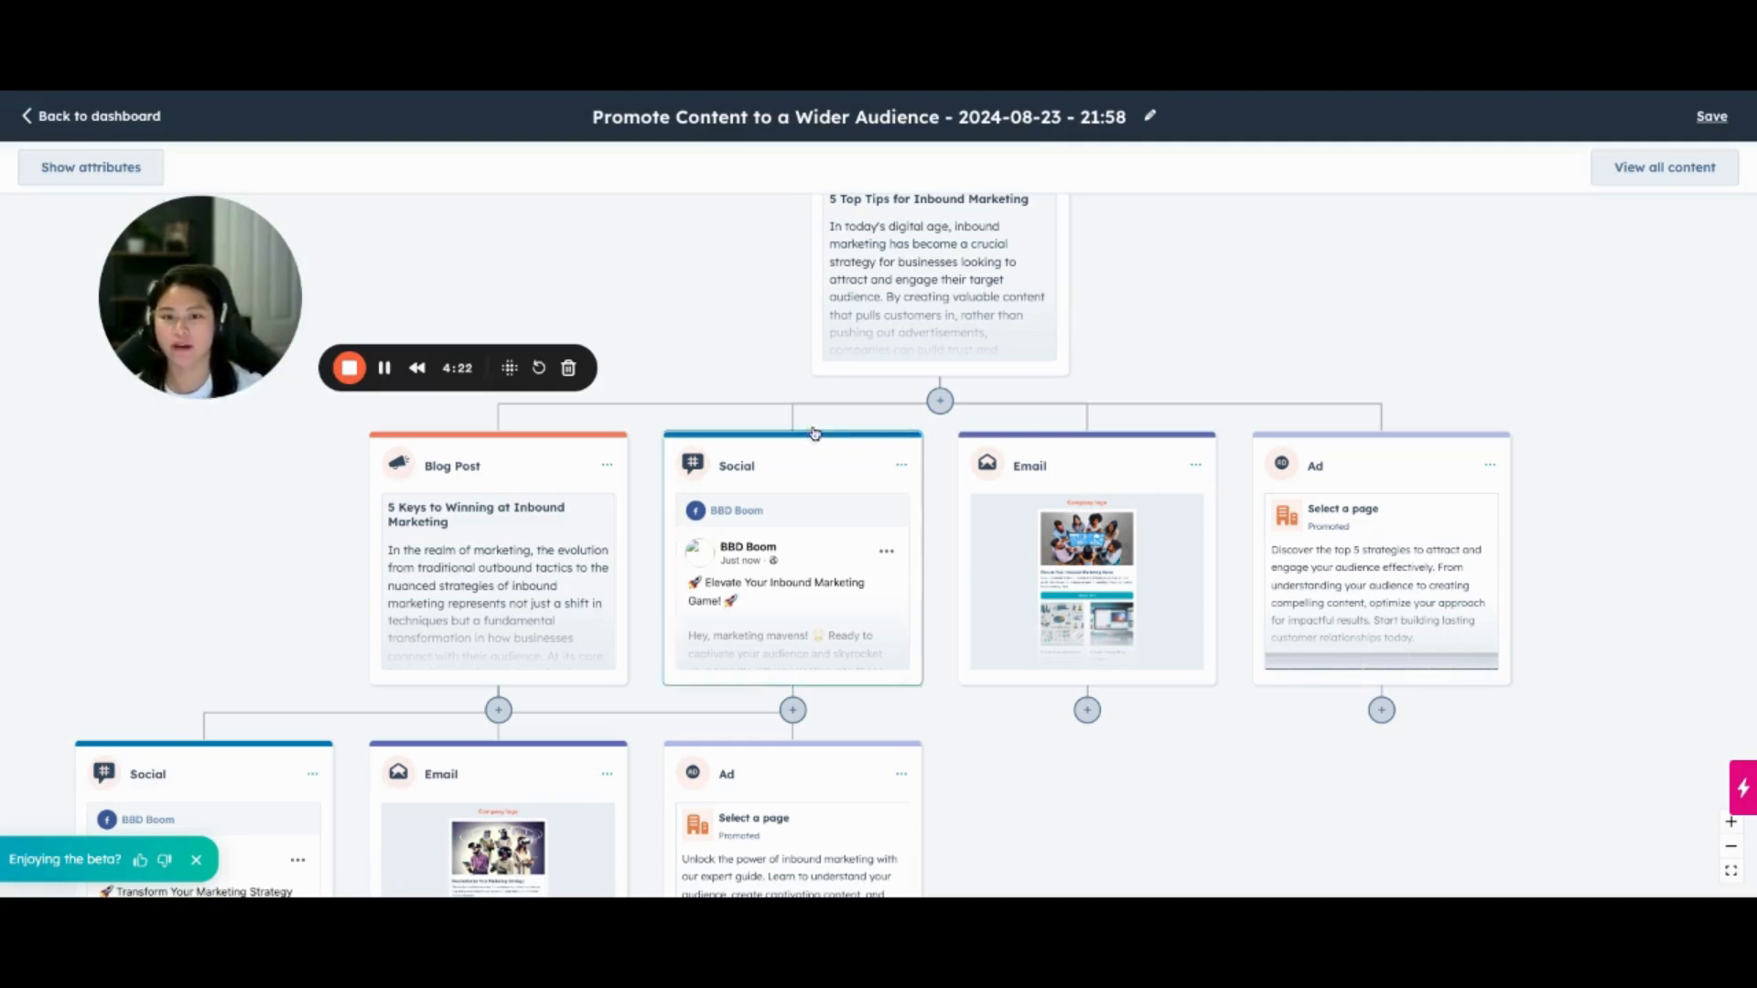
pyautogui.scroll(2, 796, 354)
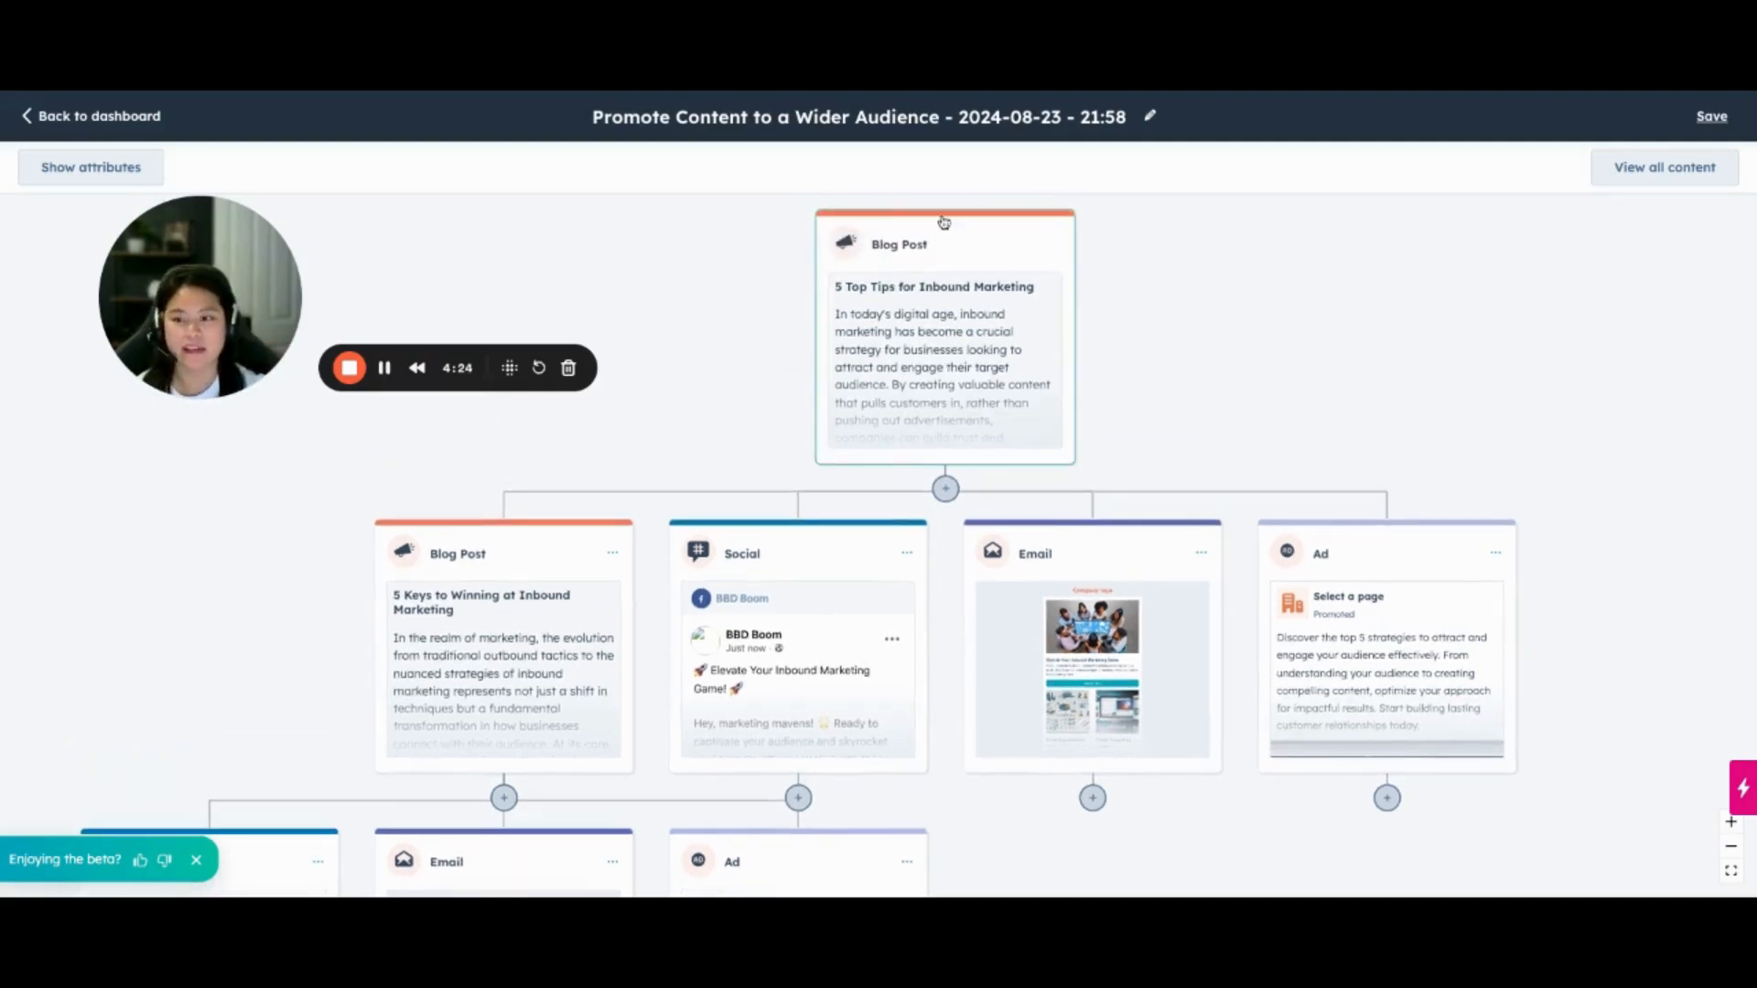